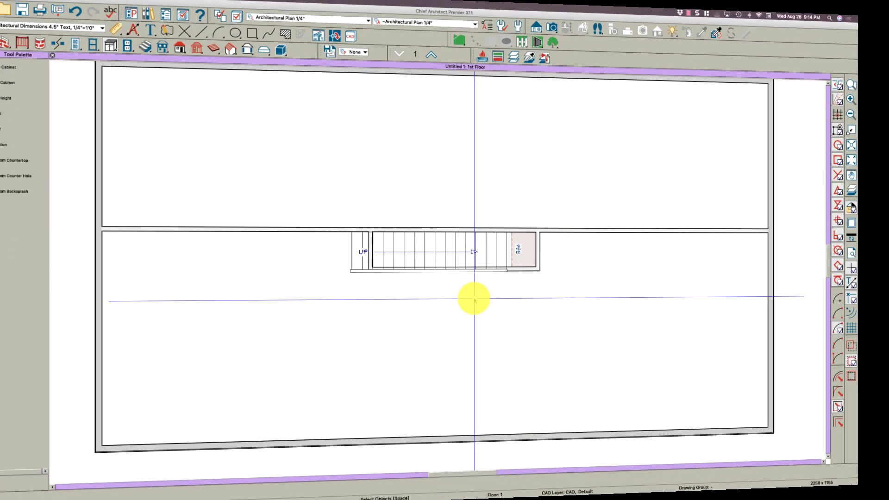
# Break the long interior wall alongside the stairs at two points, one near each end of the flight.
pyautogui.scroll(-2, 475, 291)
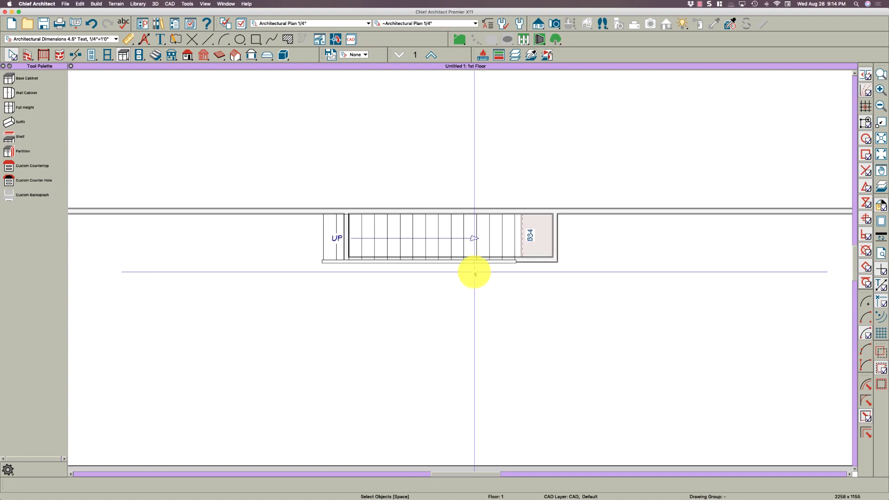
pyautogui.moveTo(494, 270); pyautogui.dragTo(486, 296, button='middle')
pyautogui.scroll(5, 511, 225)
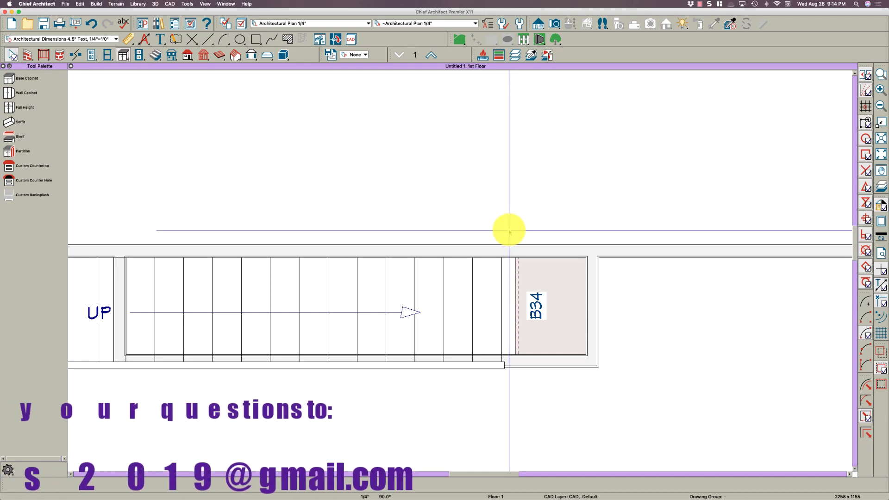
pyautogui.click(487, 247)
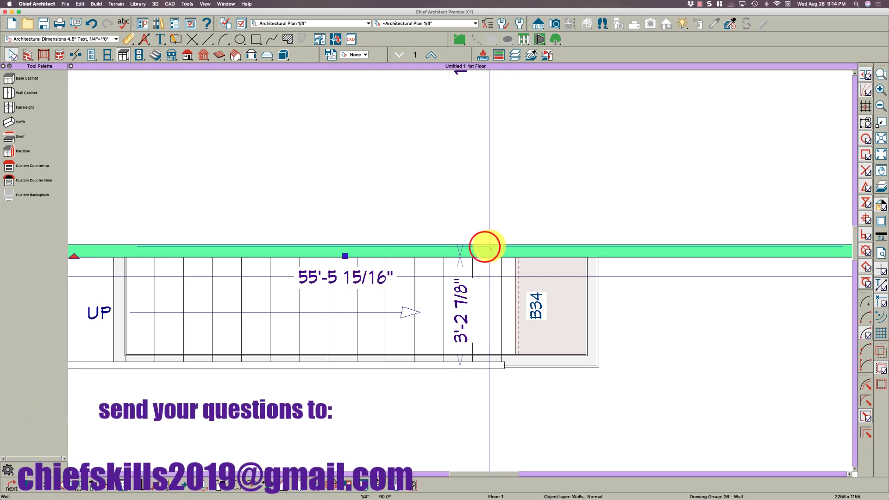
pyautogui.press('3')
pyautogui.click(514, 246)
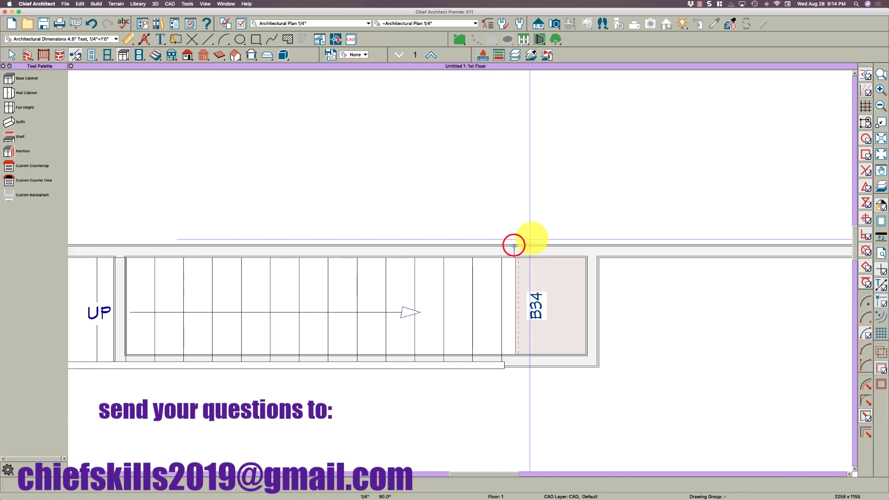
pyautogui.scroll(-2, 536, 237)
pyautogui.click(274, 248)
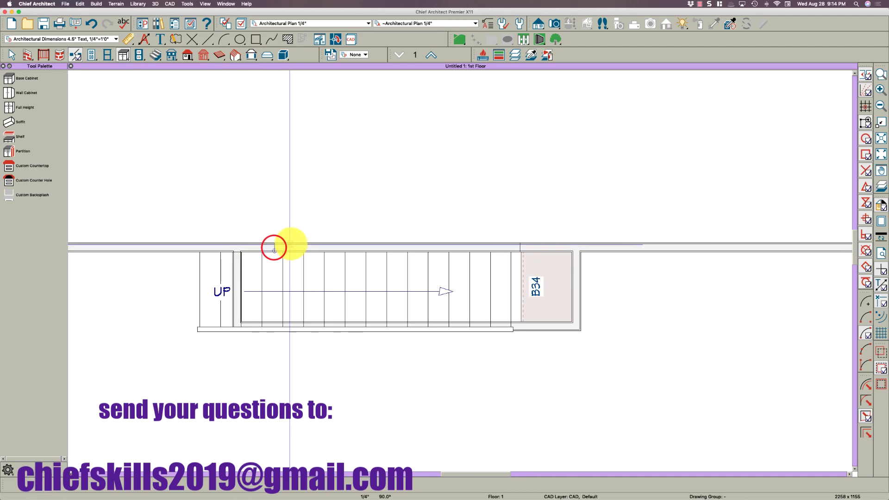
# Make the wall segment between the two breaks invisible.
pyautogui.press('space')
pyautogui.click(291, 244)
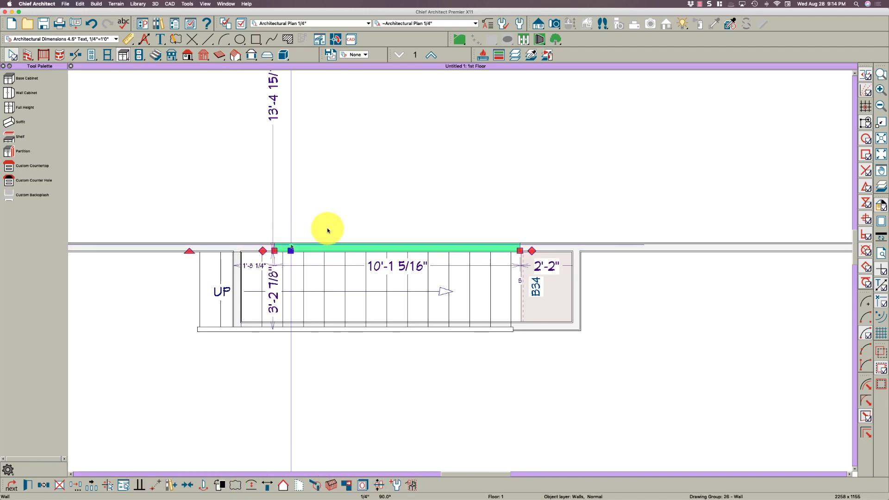
pyautogui.press('super+e')
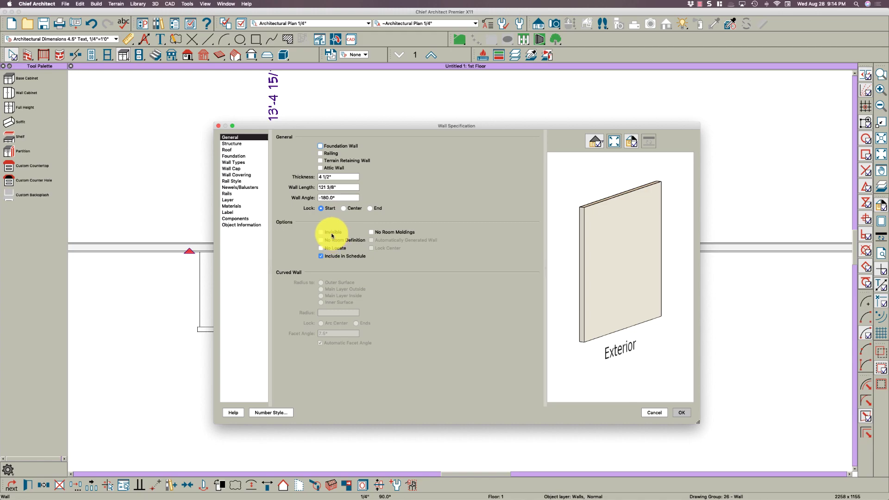
pyautogui.click(331, 232)
pyautogui.click(686, 410)
pyautogui.click(683, 408)
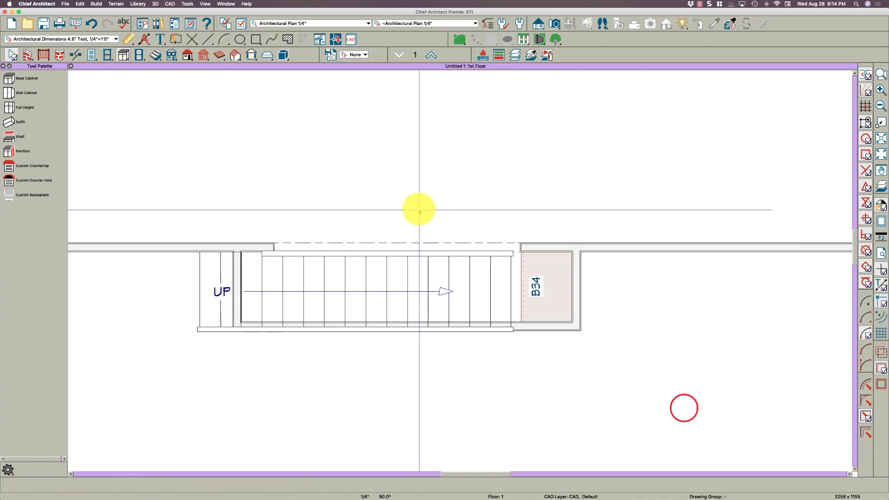
# Create a cross section/elevation view looking through the opened wall toward the stairs.
pyautogui.click(469, 300)
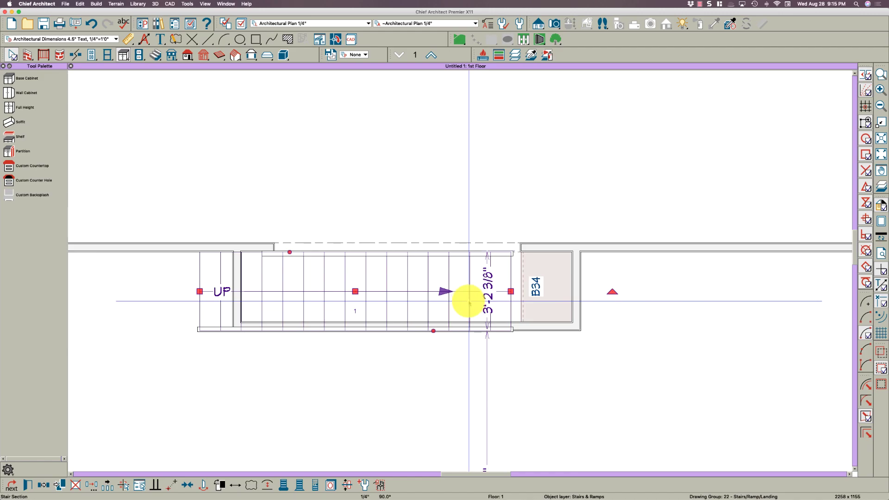
pyautogui.press('Escape')
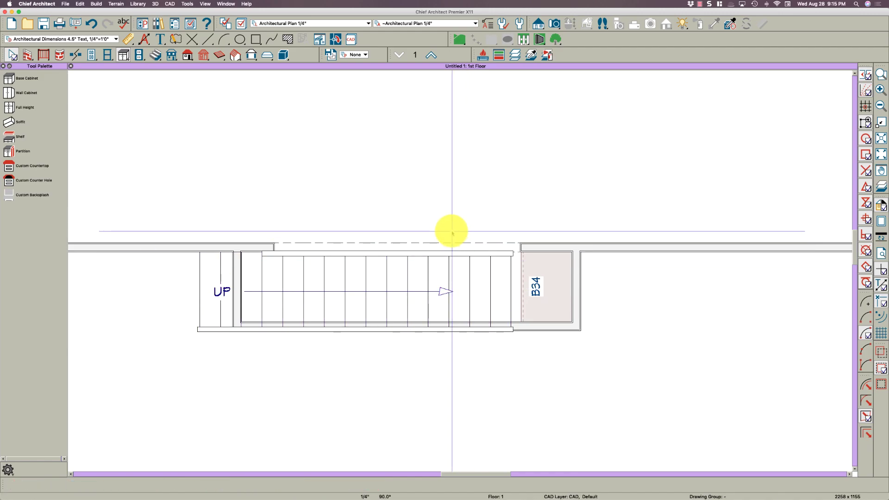
pyautogui.press('c')
pyautogui.press('Escape')
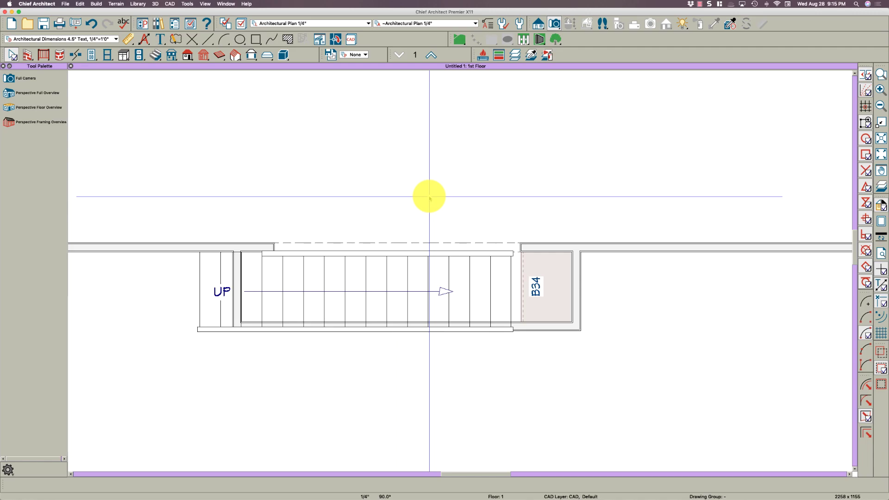
pyautogui.press('b')
pyautogui.moveTo(617, 284); pyautogui.dragTo(623, 341)
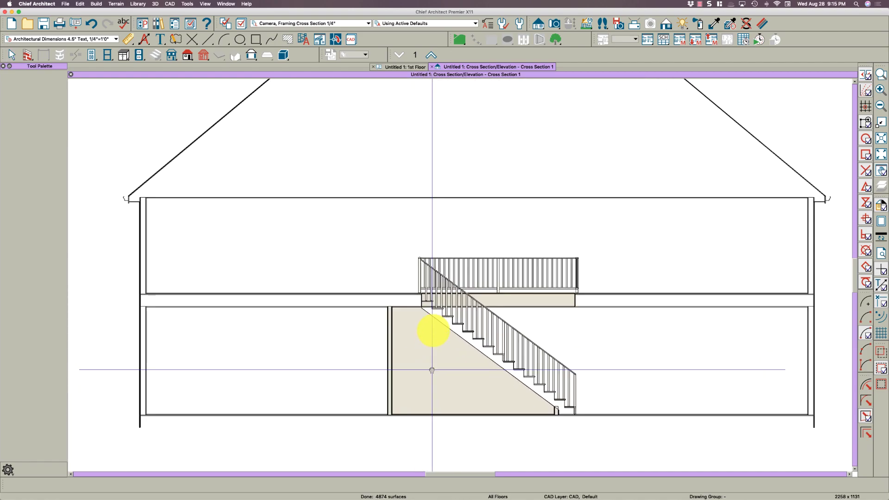
# Create a CAD detail from the stair cross-section view.
pyautogui.scroll(4, 431, 370)
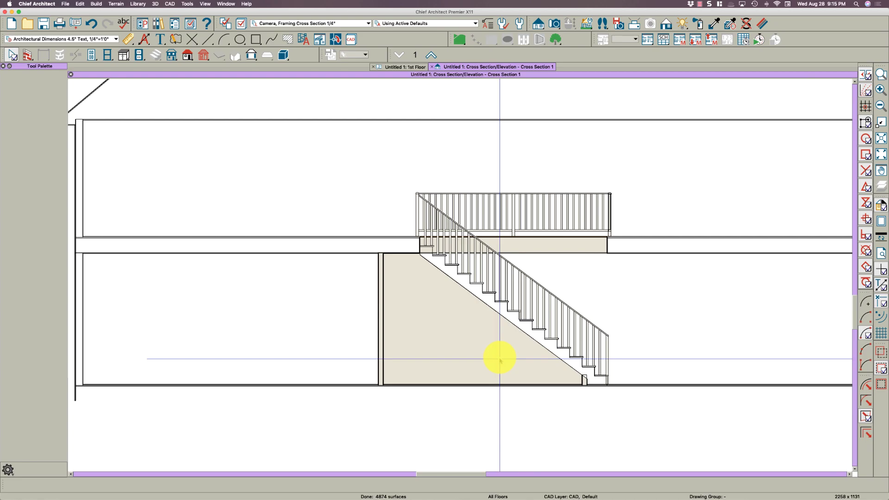
pyautogui.scroll(2, 496, 320)
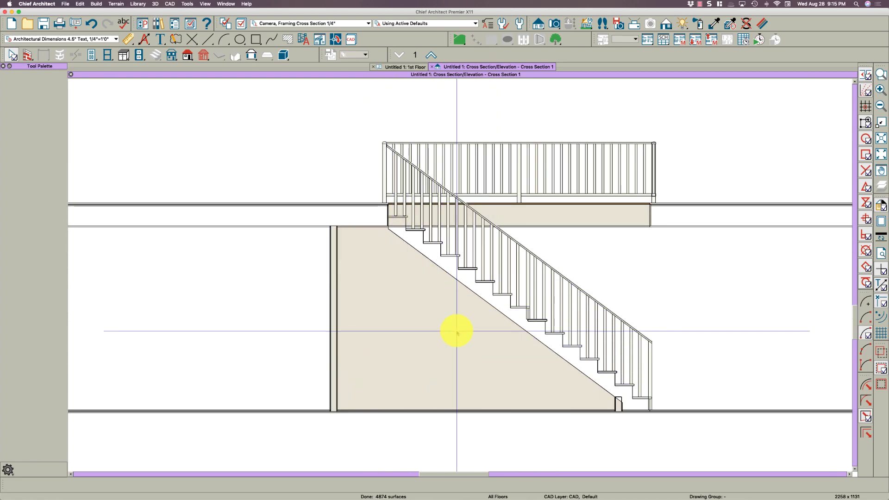
pyautogui.scroll(-3, 457, 331)
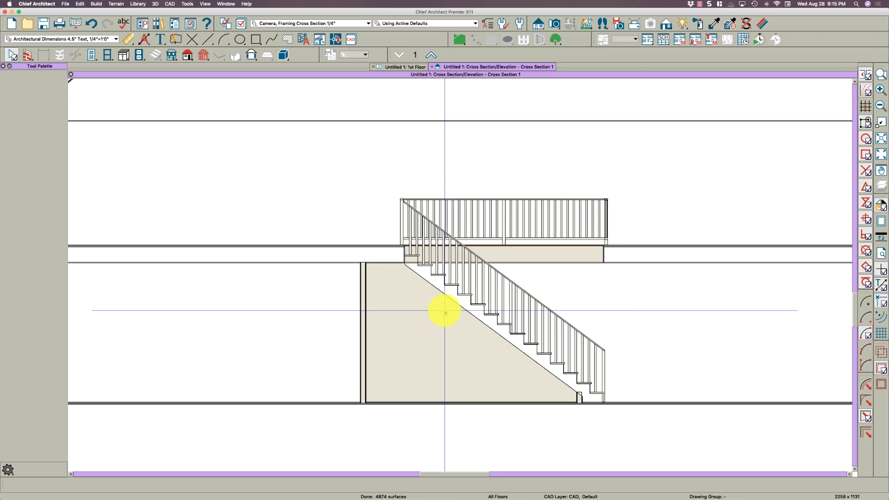
pyautogui.scroll(2, 444, 336)
pyautogui.scroll(-3, 443, 331)
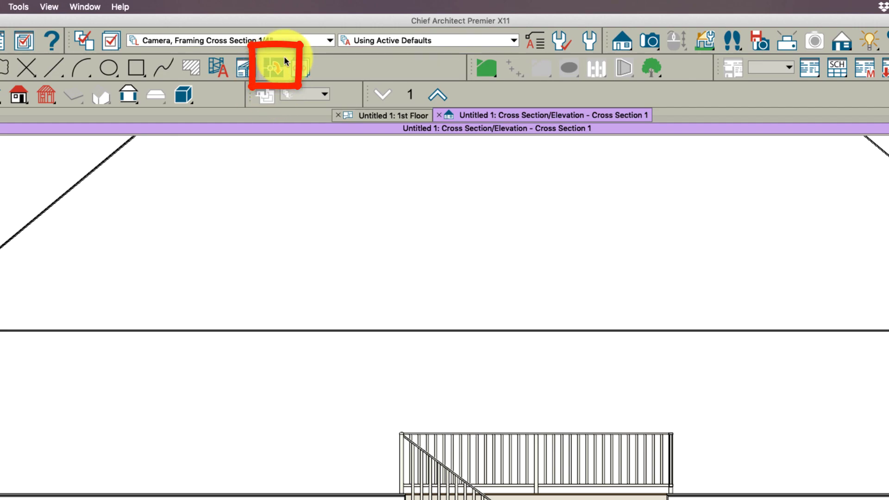
pyautogui.click(271, 71)
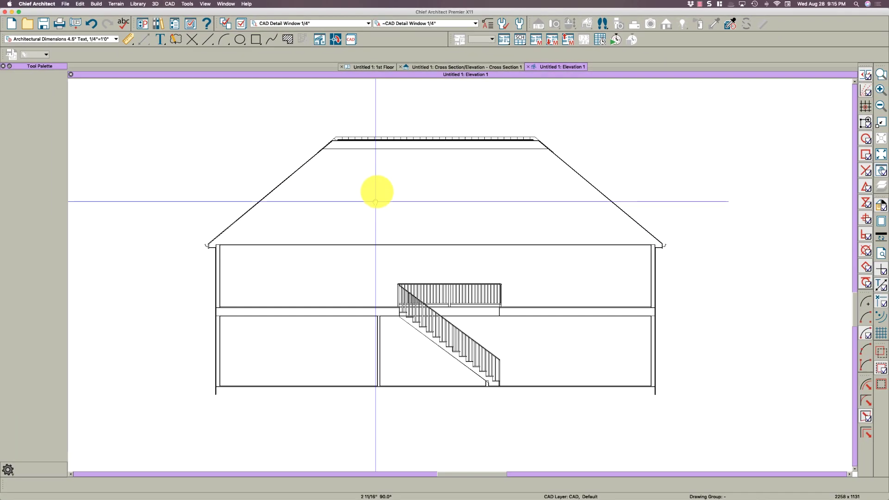
pyautogui.moveTo(375, 201); pyautogui.dragTo(378, 192, button='middle')
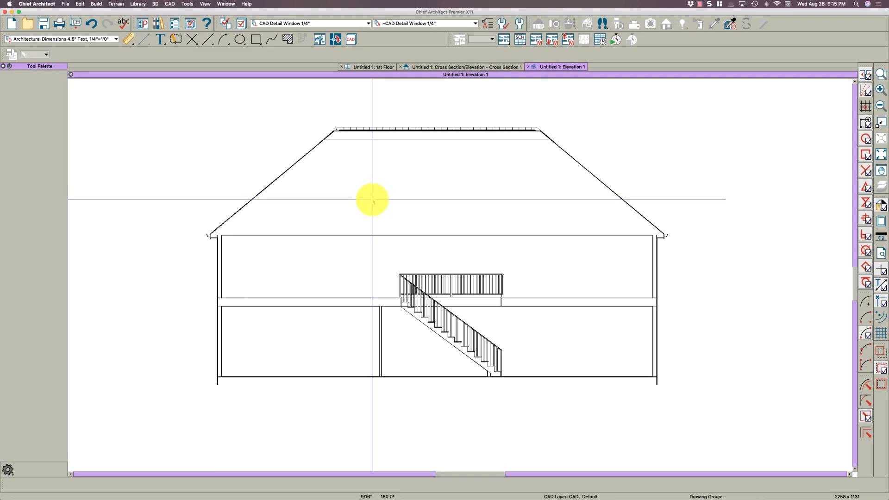
# Select all the lines in the CAD detail and assign them to the Audio/Video layer.
pyautogui.press('super+a')
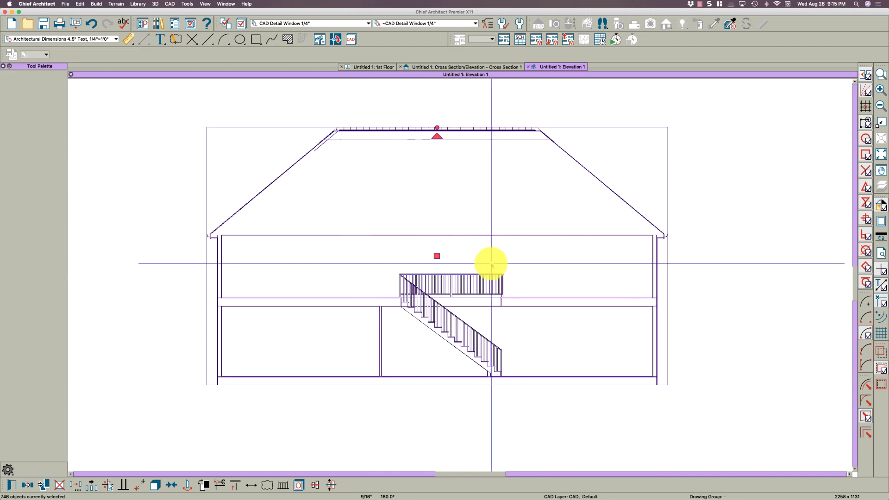
pyautogui.press('super+e')
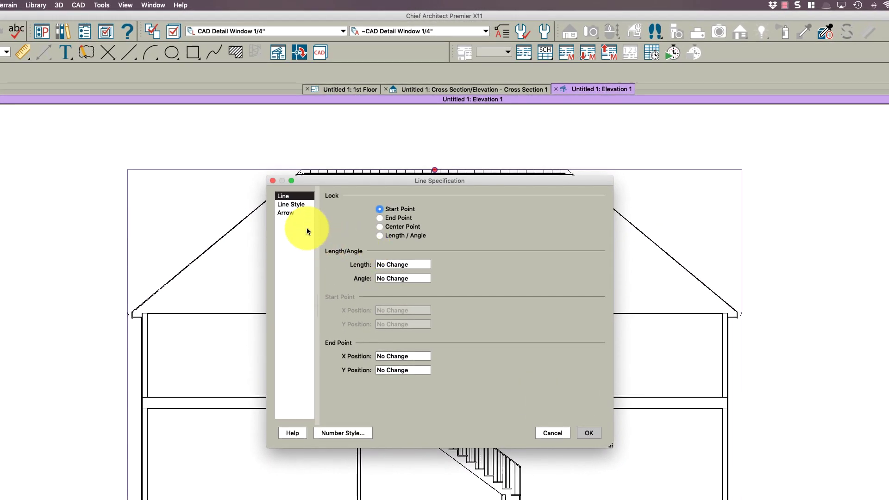
pyautogui.click(299, 208)
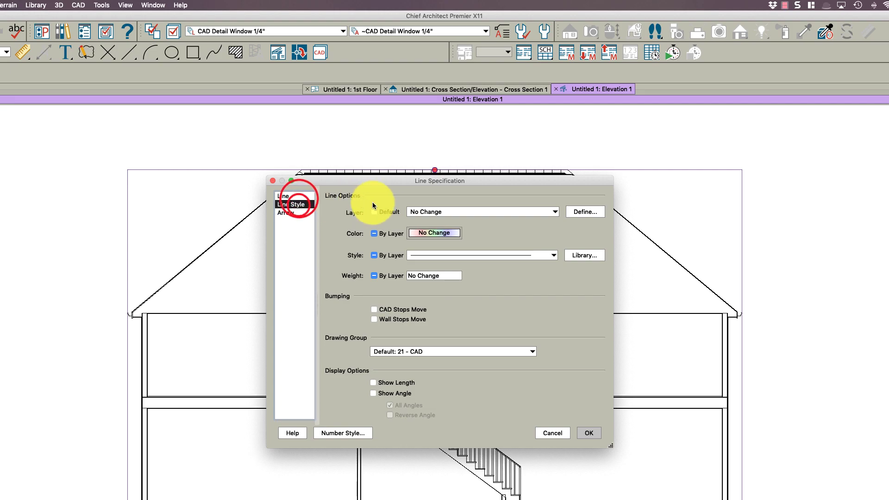
pyautogui.click(416, 213)
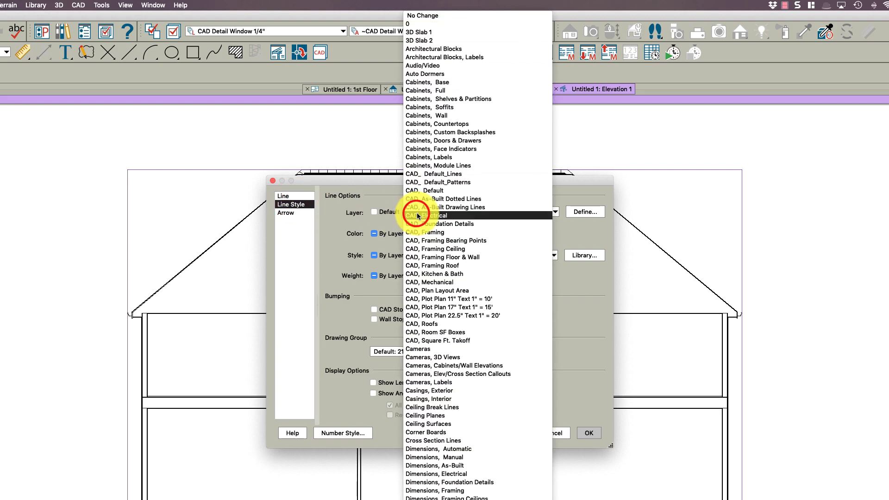
pyautogui.click(437, 65)
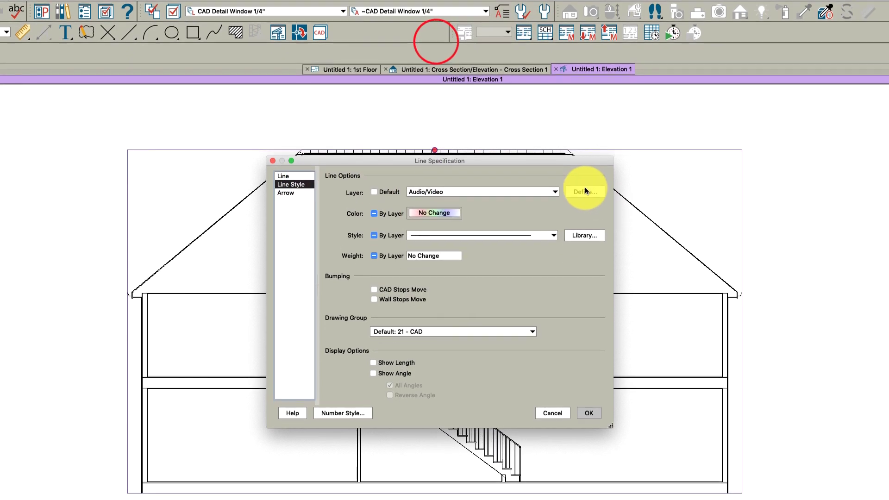
# Set the Audio/Video layer's color to Magnesium and apply the layer change to the selected lines.
pyautogui.click(584, 190)
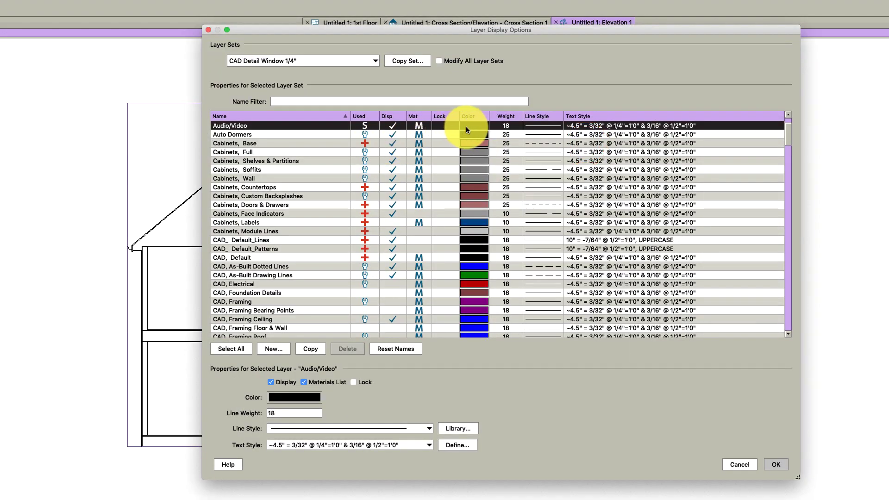
pyautogui.click(466, 126)
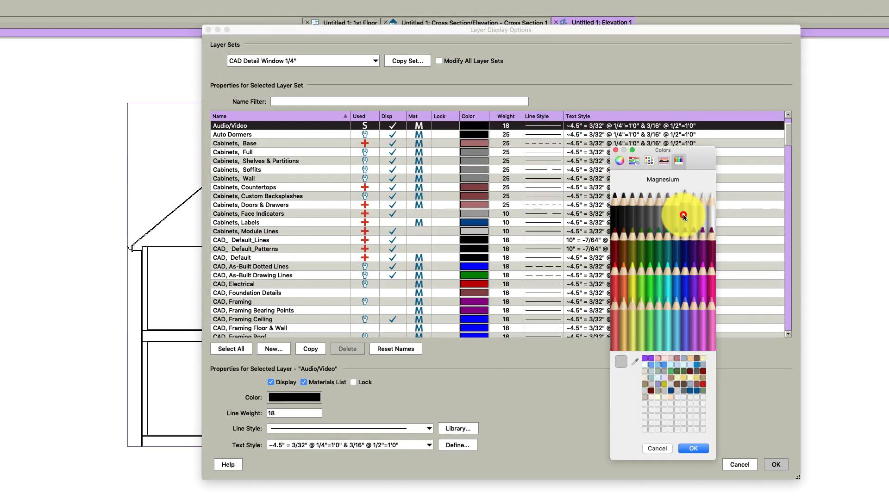
pyautogui.click(687, 447)
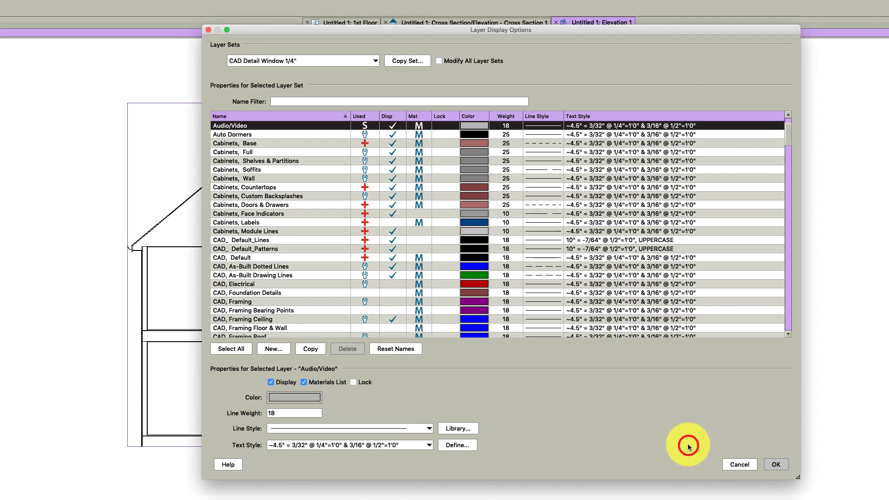
pyautogui.click(438, 127)
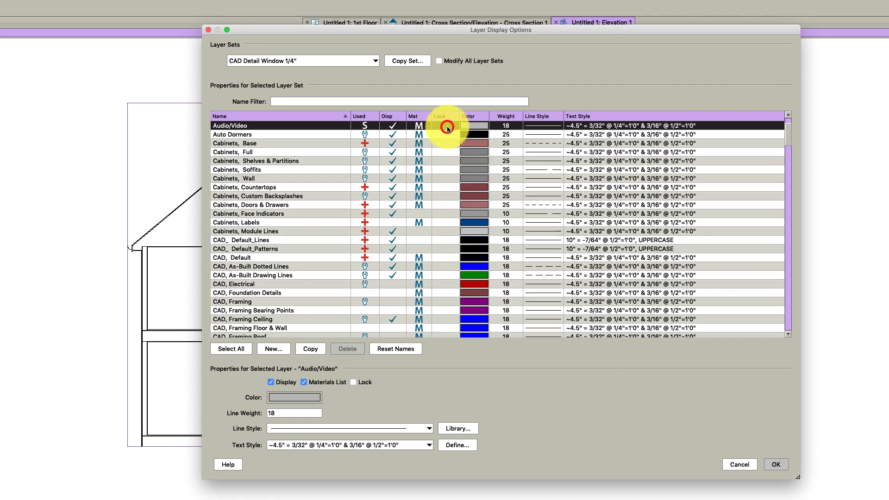
pyautogui.click(777, 465)
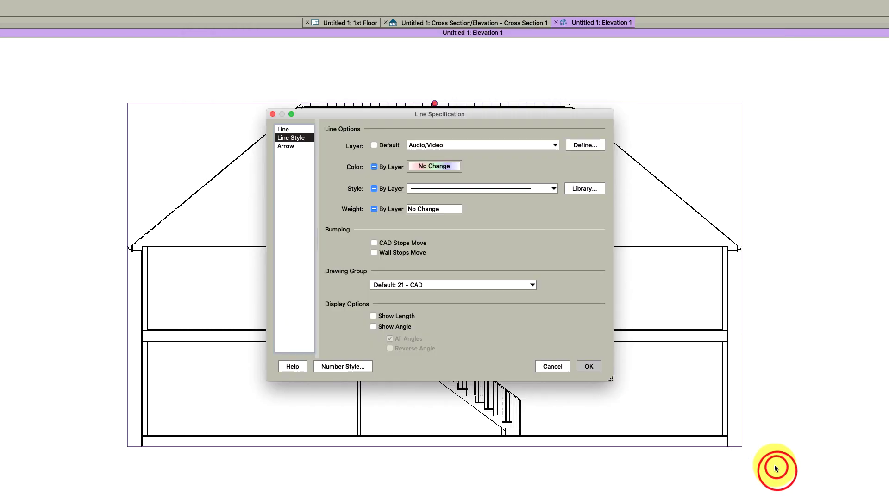
pyautogui.click(584, 365)
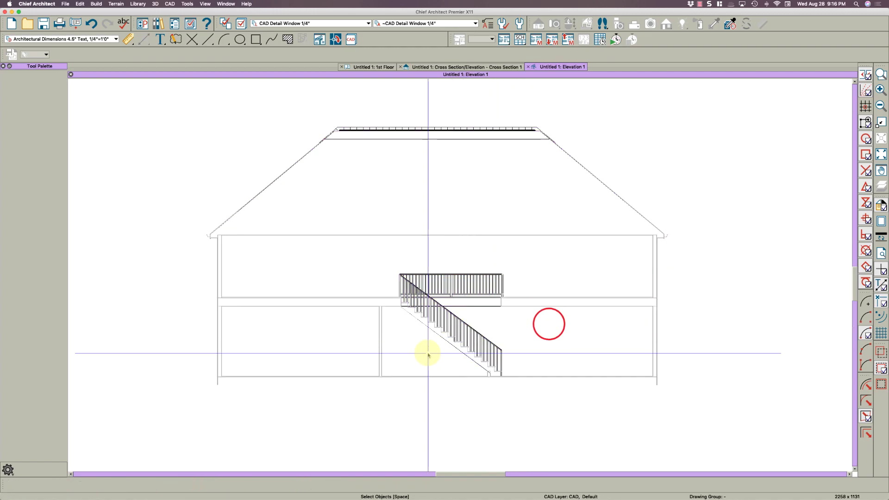
# Draw a rectangular polyline 3 1/2" wide and 80" high, standing on the floor line beneath the stairs.
pyautogui.scroll(6, 426, 353)
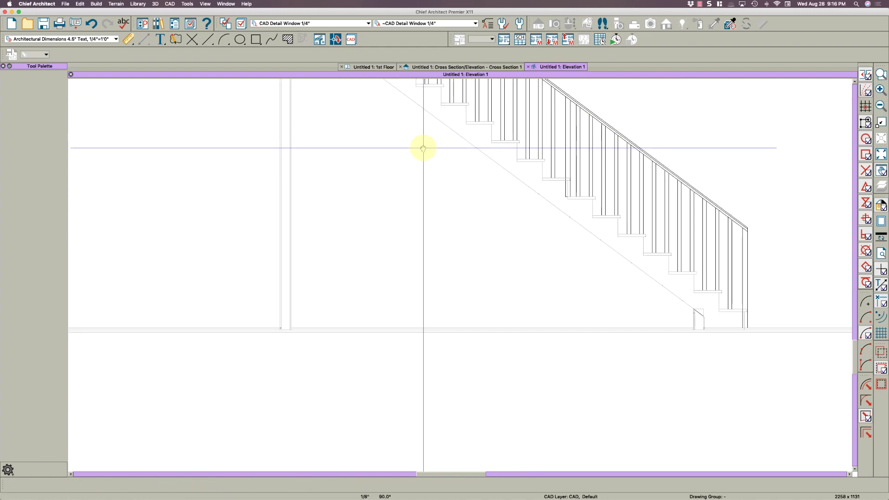
pyautogui.scroll(2, 436, 212)
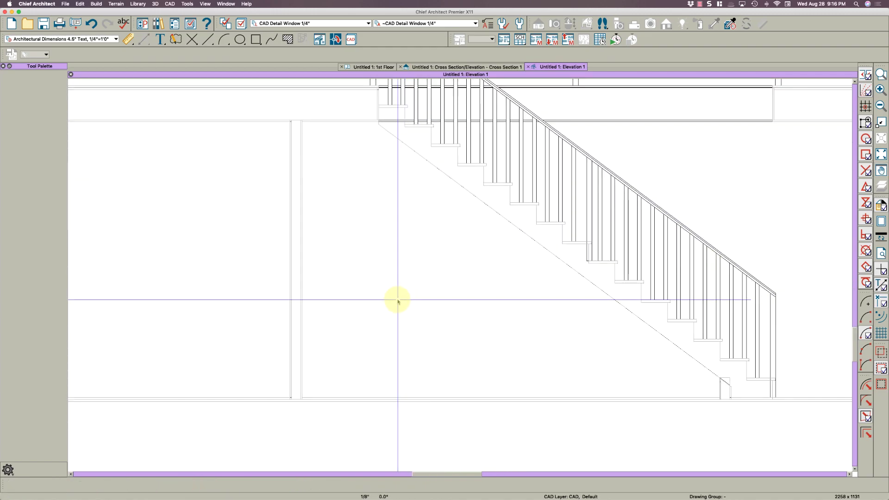
pyautogui.press('r')
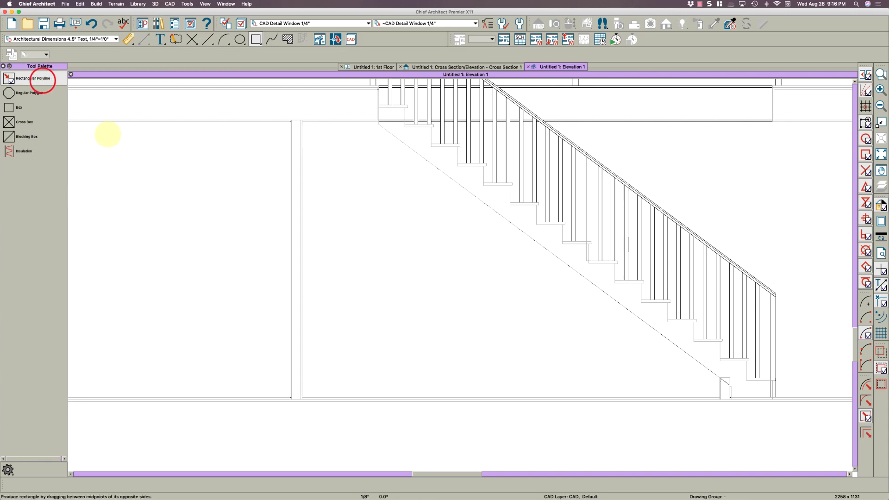
pyautogui.click(367, 393)
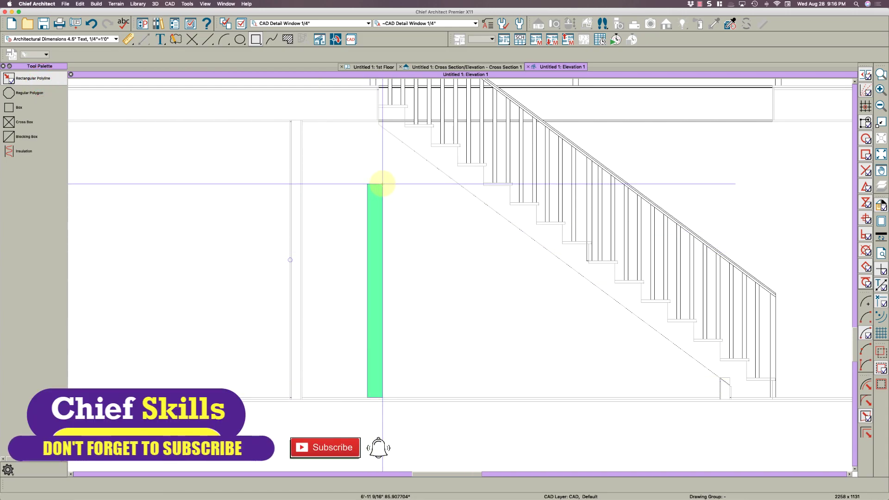
pyautogui.press('Tab')
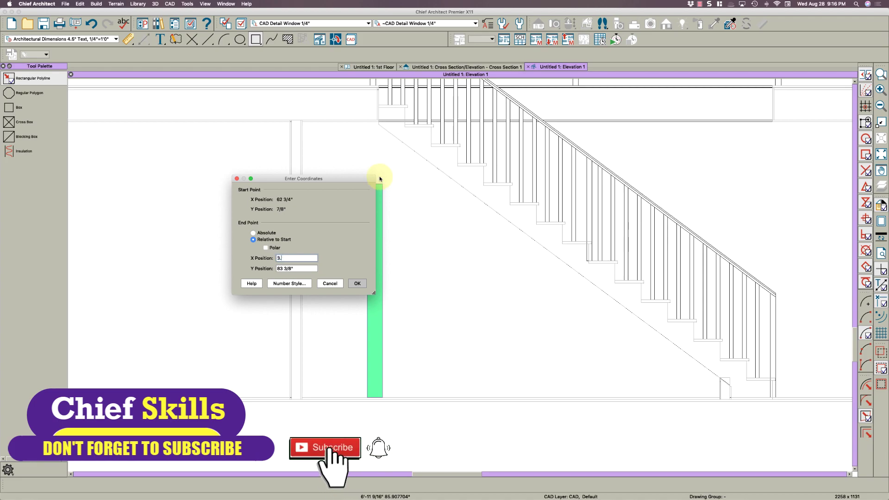
pyautogui.write('80')
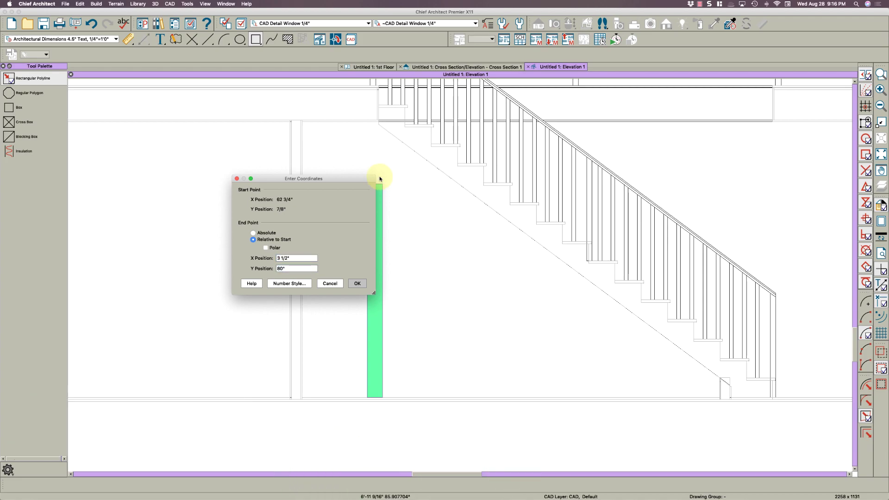
pyautogui.press('Return')
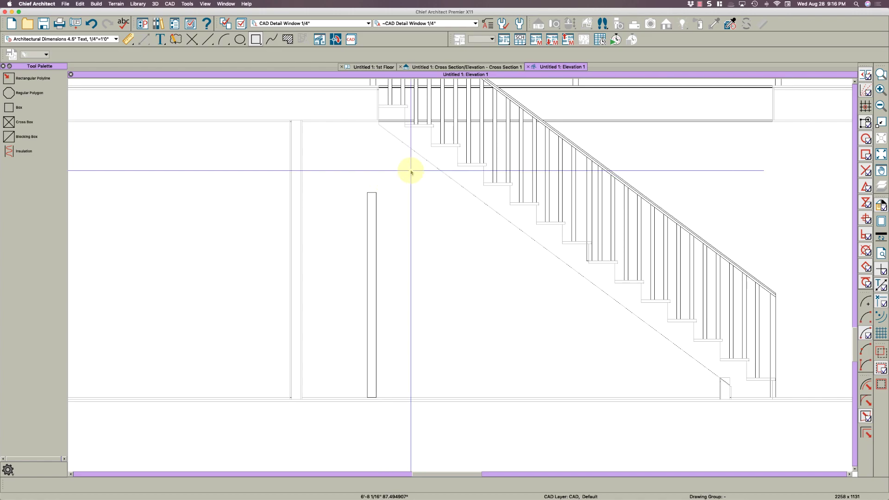
# Draw a 30"-wide rectangle across the upright, starting from the upright's left edge at about mid-height.
pyautogui.click(377, 253)
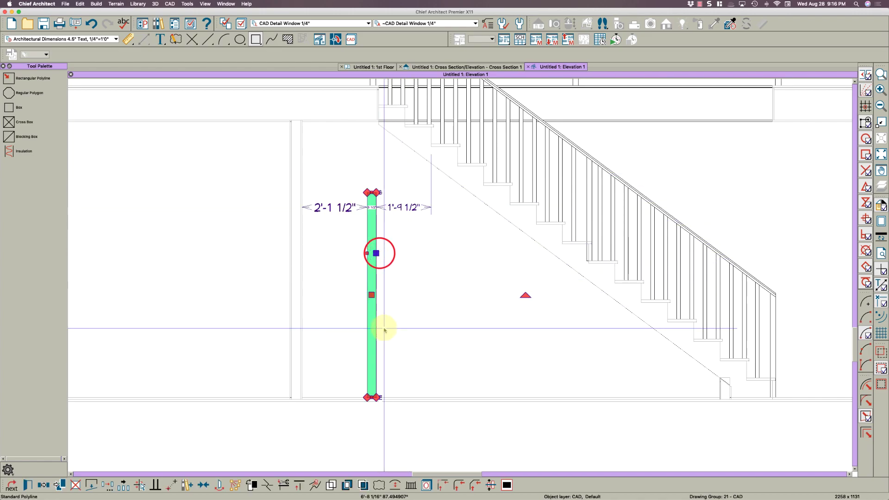
pyautogui.press('Escape')
pyautogui.moveTo(367, 282); pyautogui.dragTo(455, 323)
pyautogui.press('Tab')
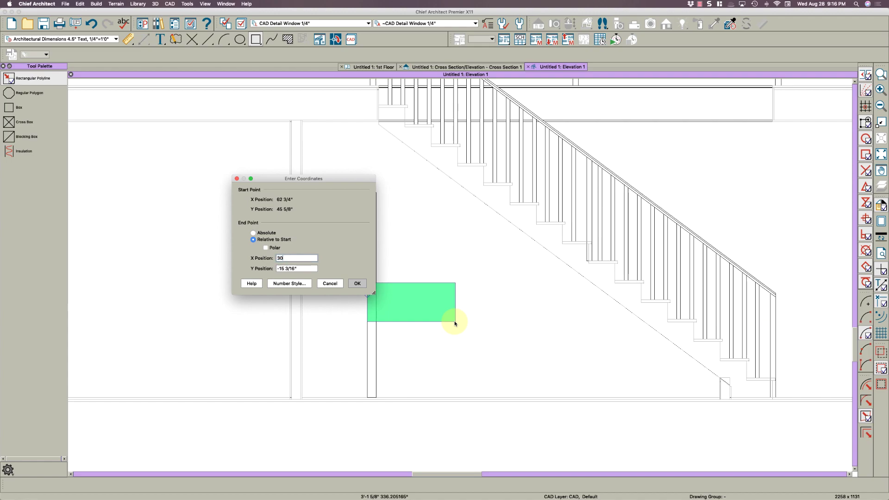
pyautogui.press('Return')
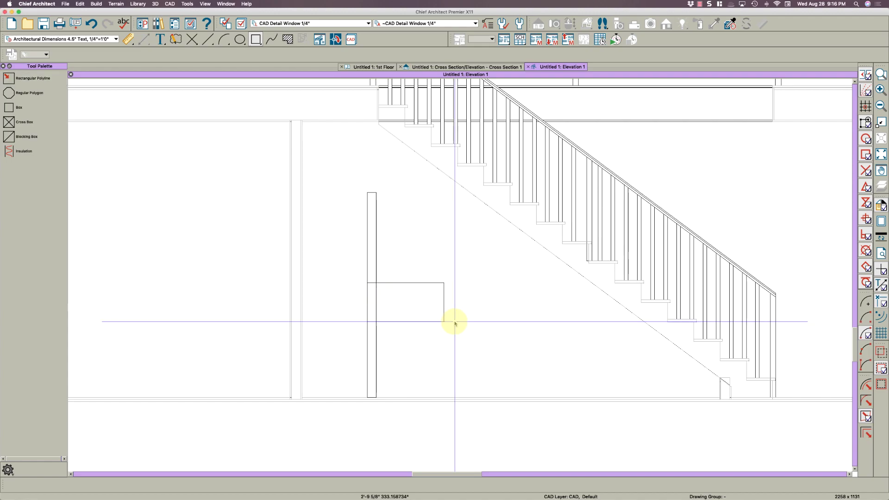
# Reflect the 80" upright about the 30"-wide rectangle to place a matching upright at its other end.
pyautogui.click(370, 361)
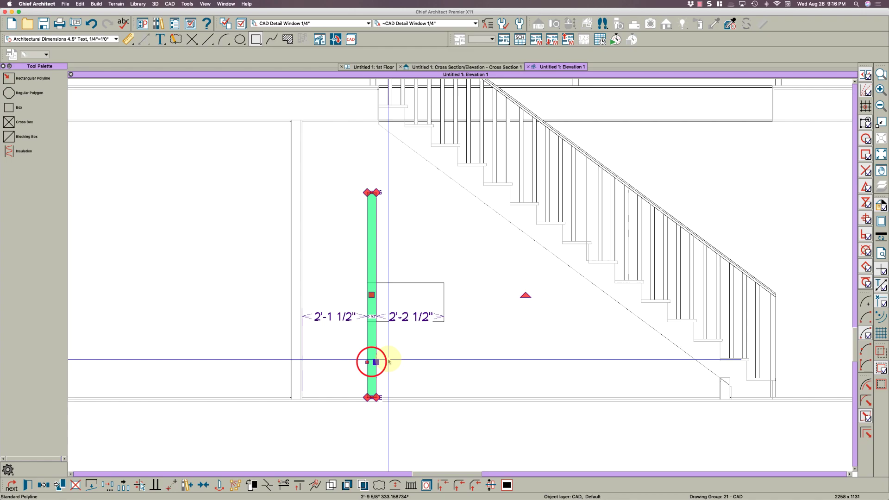
pyautogui.click(41, 482)
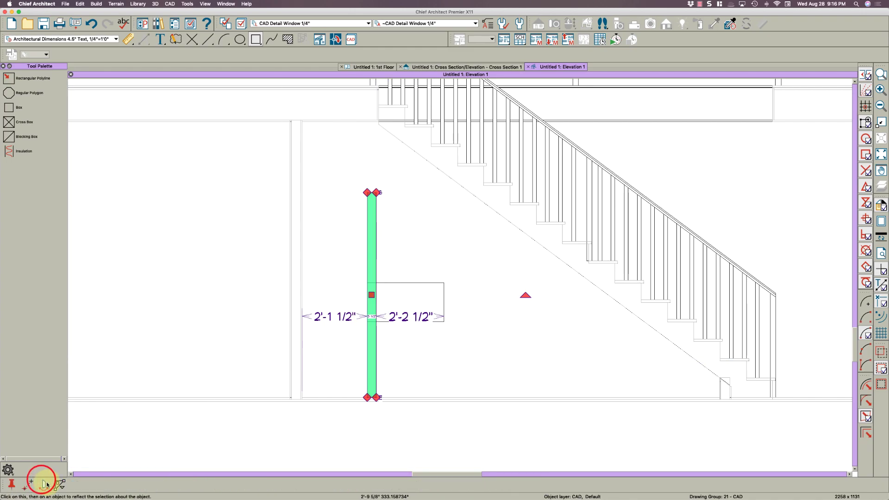
pyautogui.click(405, 319)
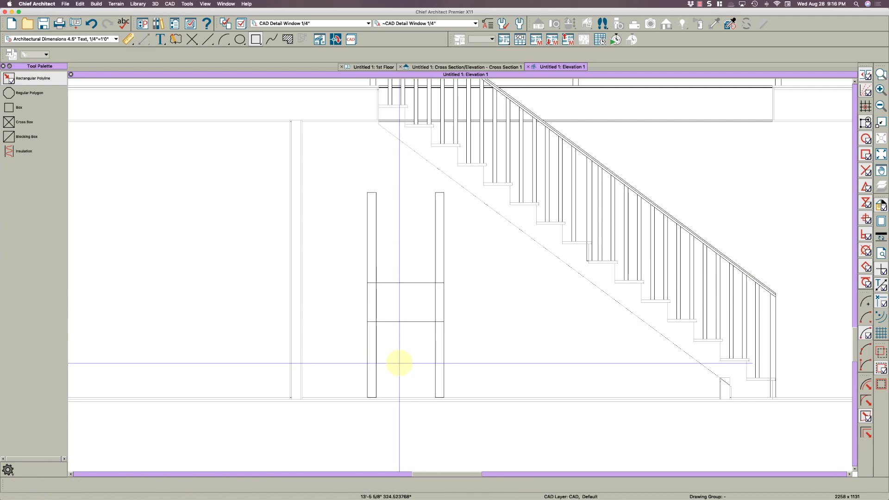
# Draw a bottom rail rectangle 23" wide and 7.25" high on the floor line between the two uprights.
pyautogui.click(380, 393)
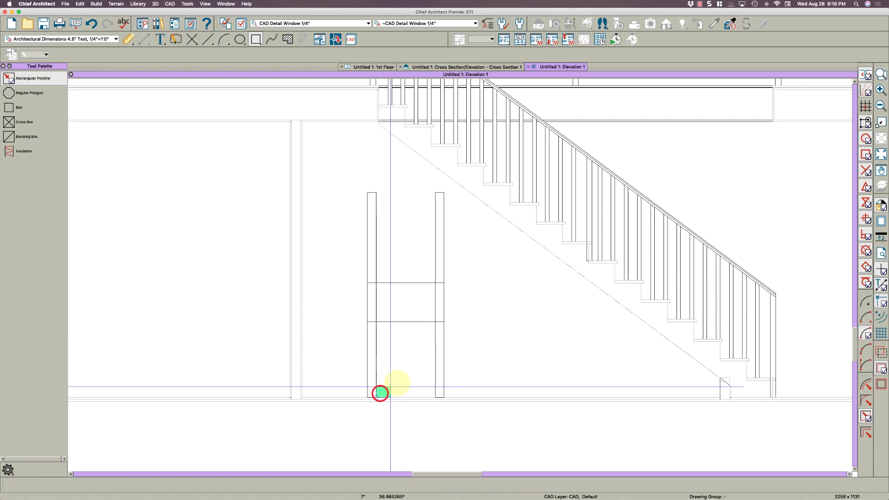
pyautogui.moveTo(391, 386); pyautogui.dragTo(432, 363)
pyautogui.press('Tab')
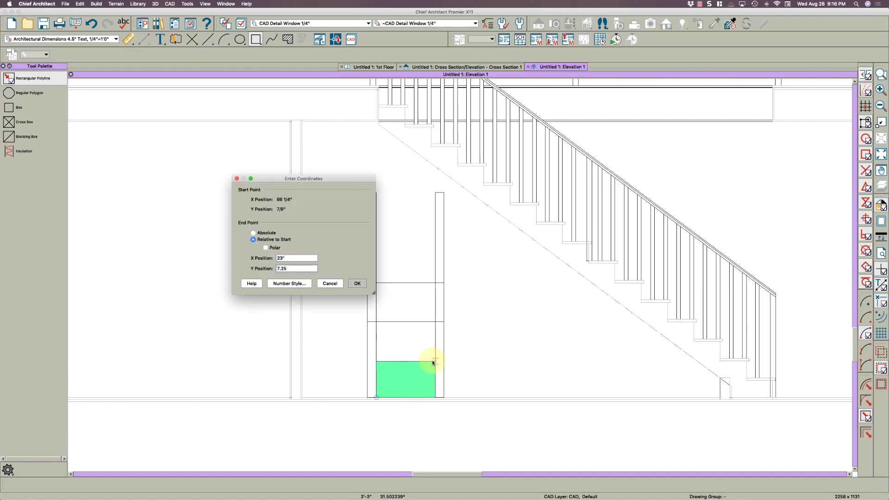
pyautogui.press('Return')
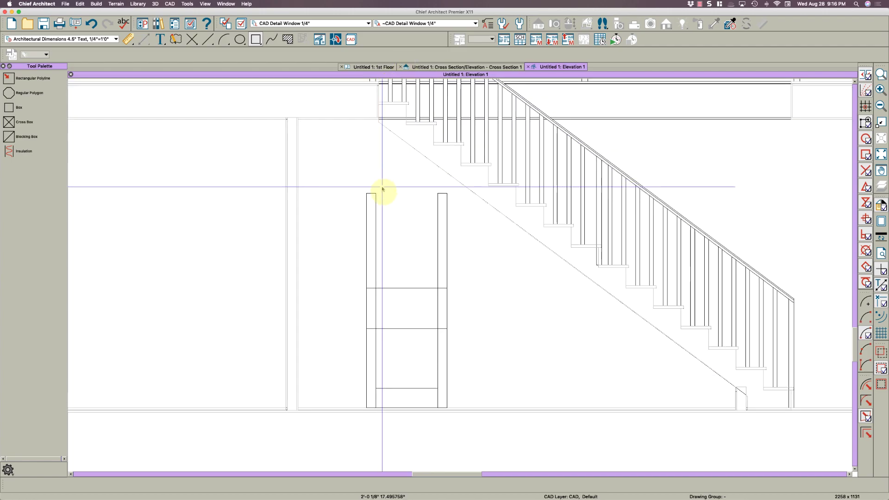
# Draw a horizontal line along the tops of the uprights and extend it past the left upright to about 7'-6" long.
pyautogui.scroll(1, 384, 194)
pyautogui.scroll(1, 384, 194)
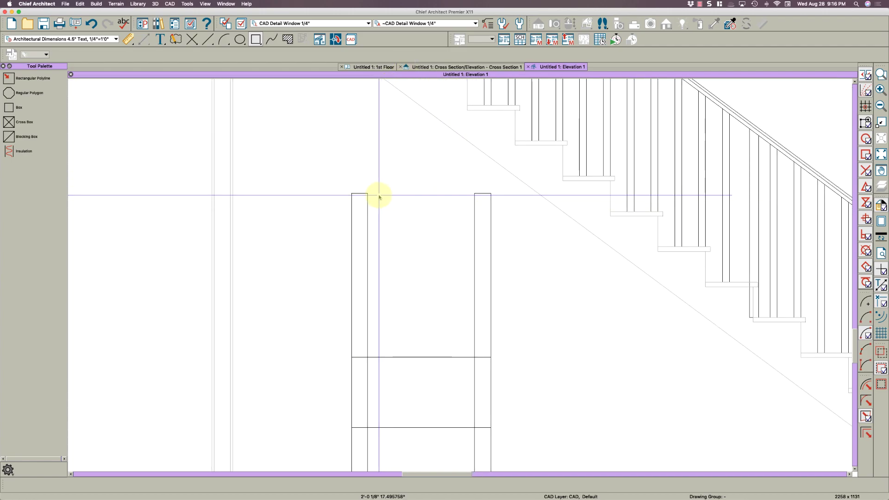
pyautogui.click(360, 193)
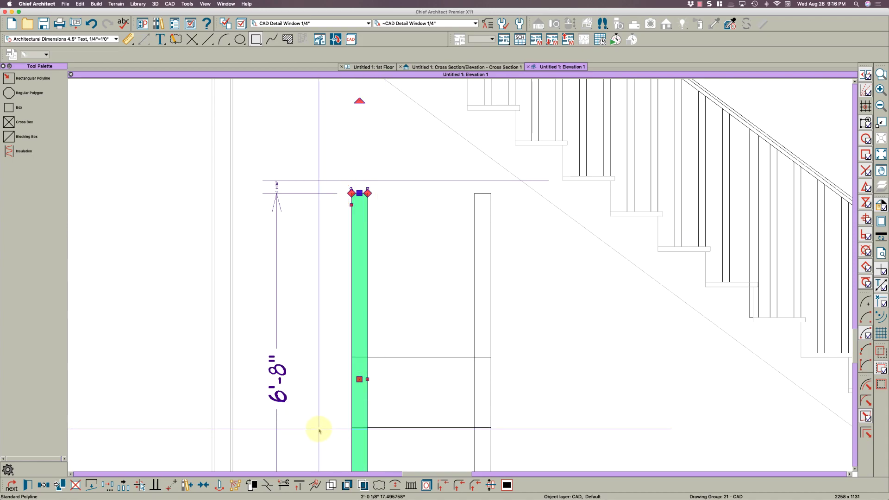
pyautogui.press('l')
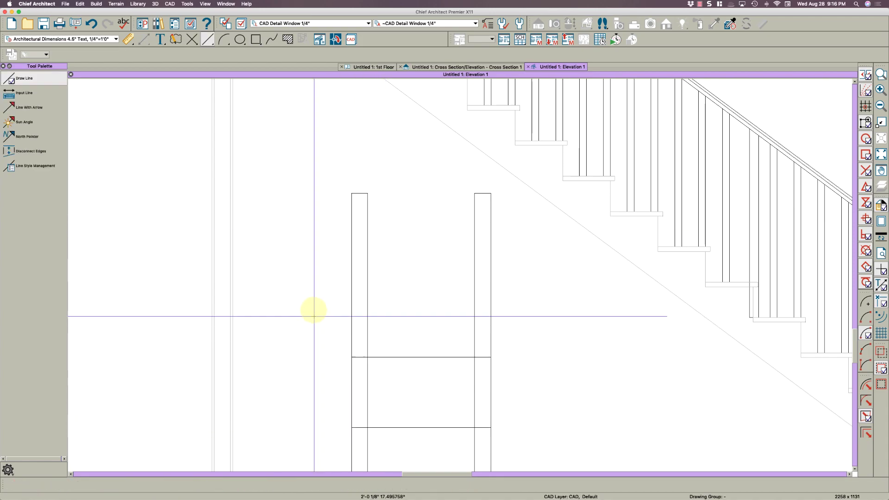
pyautogui.click(352, 199)
pyautogui.moveTo(457, 207); pyautogui.dragTo(668, 193)
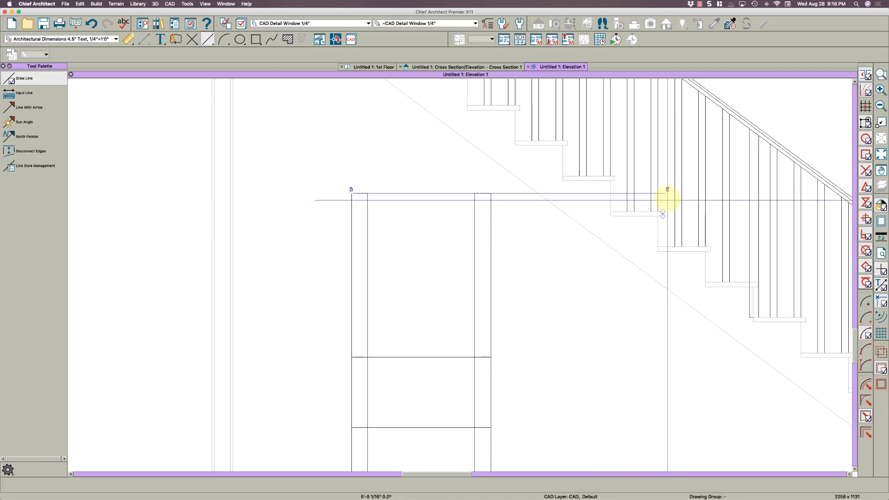
pyautogui.click(389, 198)
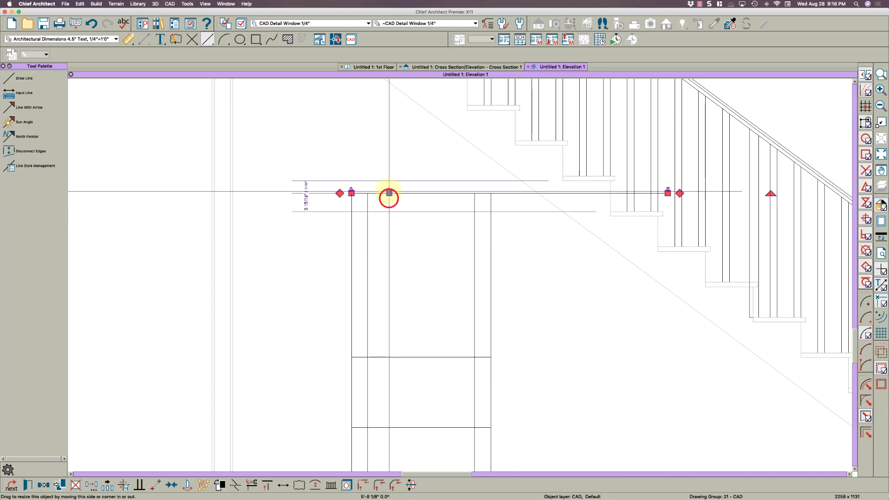
pyautogui.moveTo(347, 194); pyautogui.dragTo(248, 193)
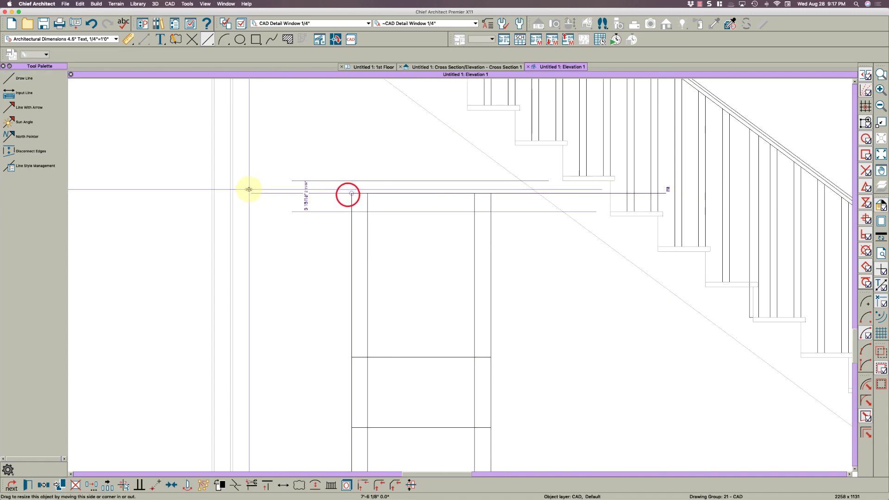
# Make the left upright's top edge parallel to the sloped underside of the stairs, rotating the selected edge only.
pyautogui.click(360, 193)
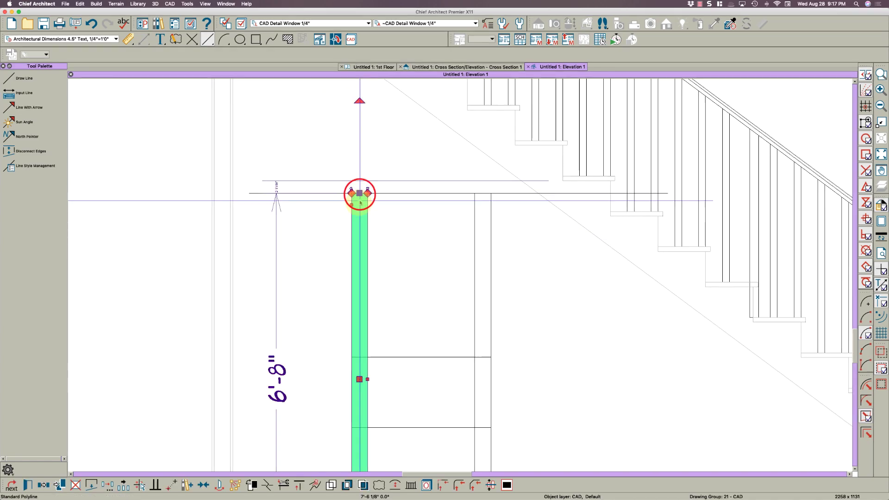
pyautogui.click(155, 485)
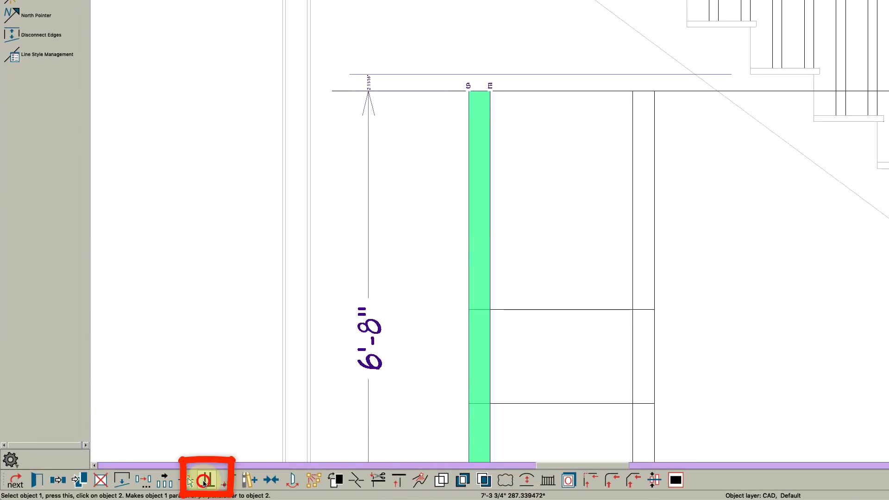
pyautogui.click(204, 484)
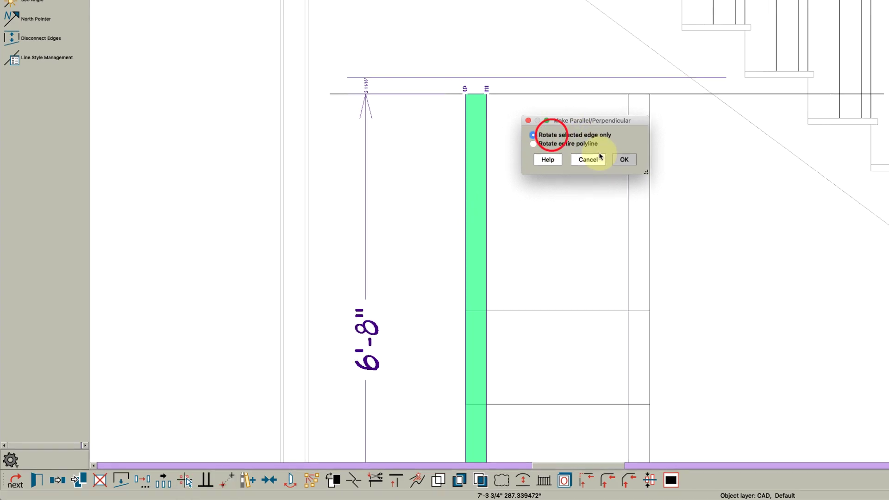
pyautogui.click(628, 157)
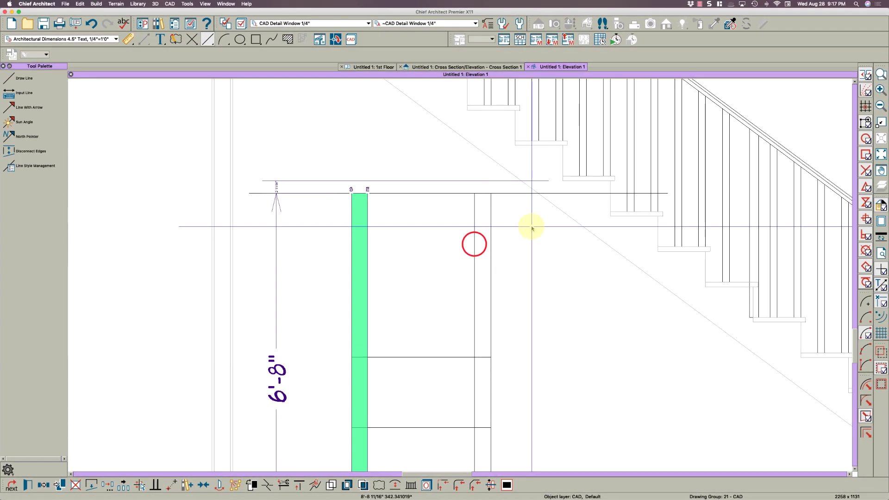
pyautogui.click(575, 220)
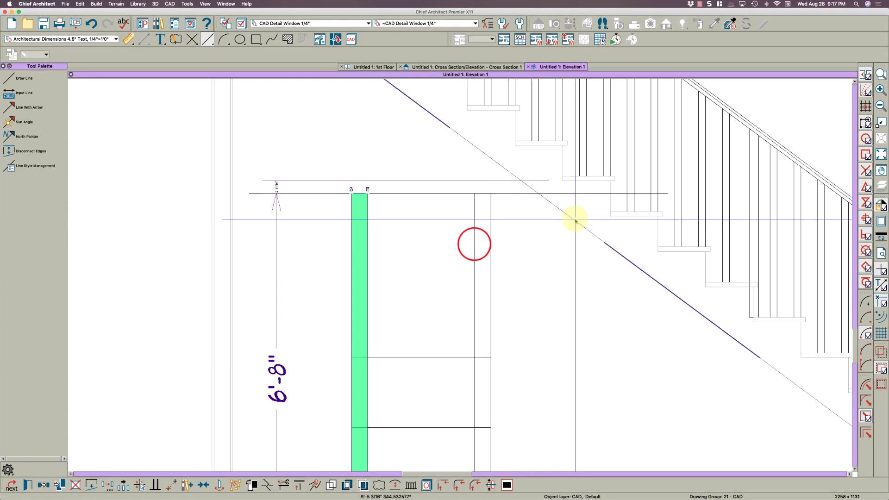
# Lower the left upright's sloped top edge until its high corner meets the horizontal line.
pyautogui.scroll(4, 357, 191)
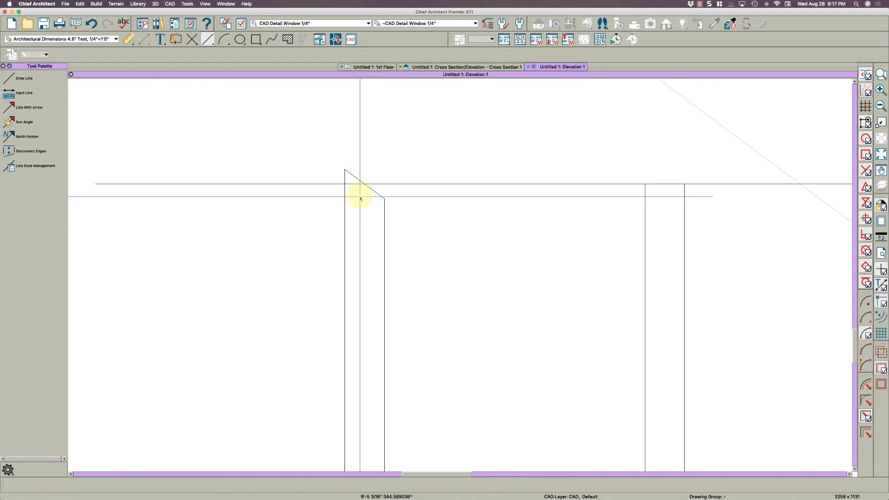
pyautogui.click(368, 188)
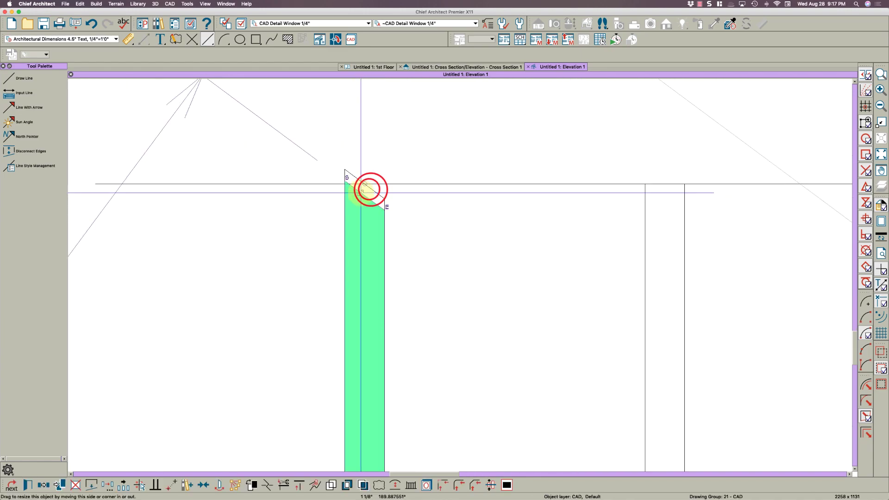
pyautogui.moveTo(341, 186); pyautogui.dragTo(345, 186)
pyautogui.scroll(-6, 345, 187)
pyautogui.press('Escape')
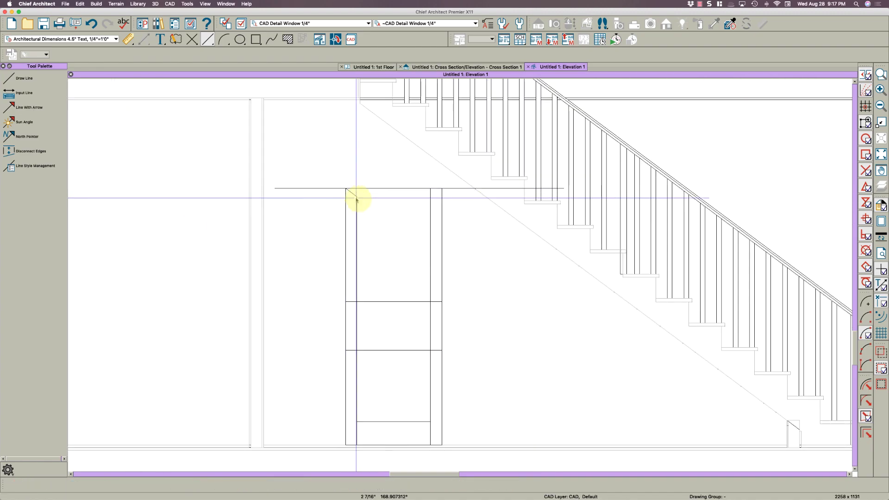
# Draw a diagonal line across the uprights and make it parallel to the sloped underside of the stairs.
pyautogui.scroll(2, 361, 206)
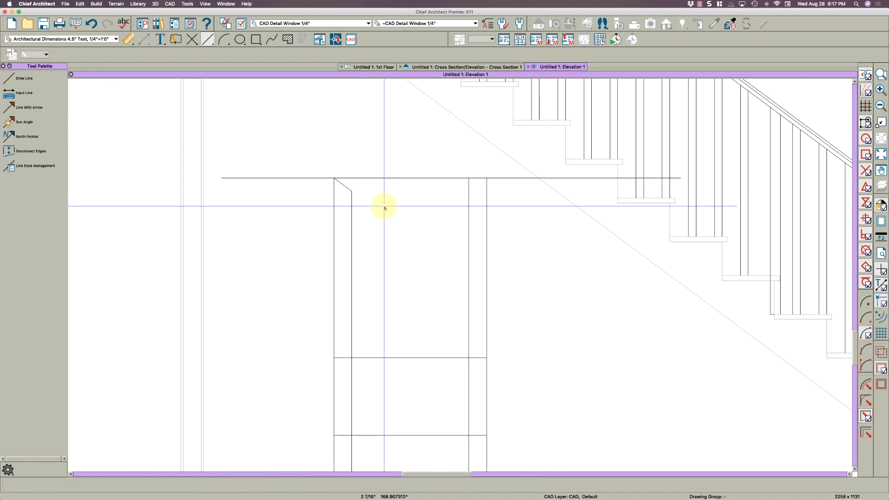
pyautogui.moveTo(370, 122); pyautogui.dragTo(681, 380)
pyautogui.click(631, 339)
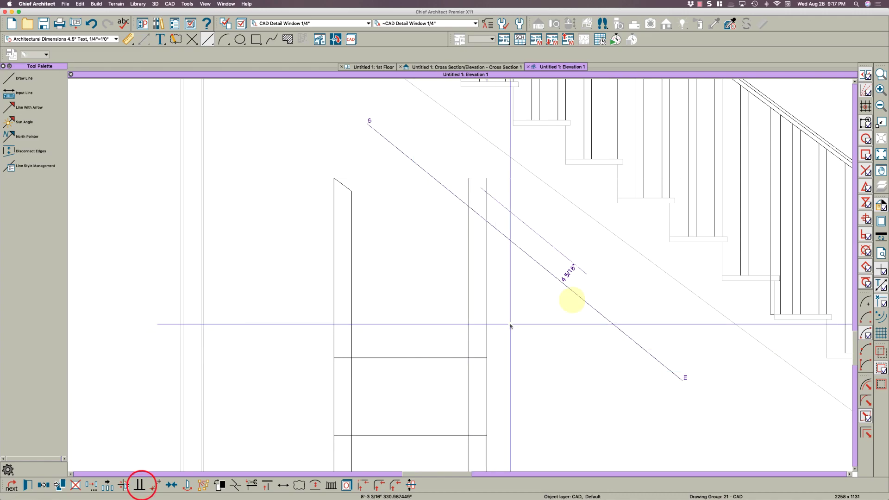
pyautogui.click(640, 254)
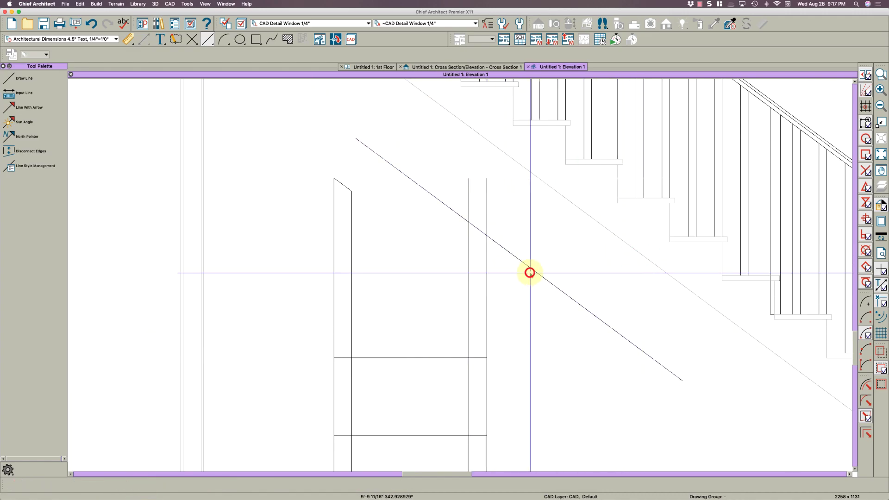
# Move the diagonal line so that it runs along the left upright's sloped top edge.
pyautogui.click(530, 273)
pyautogui.click(464, 223)
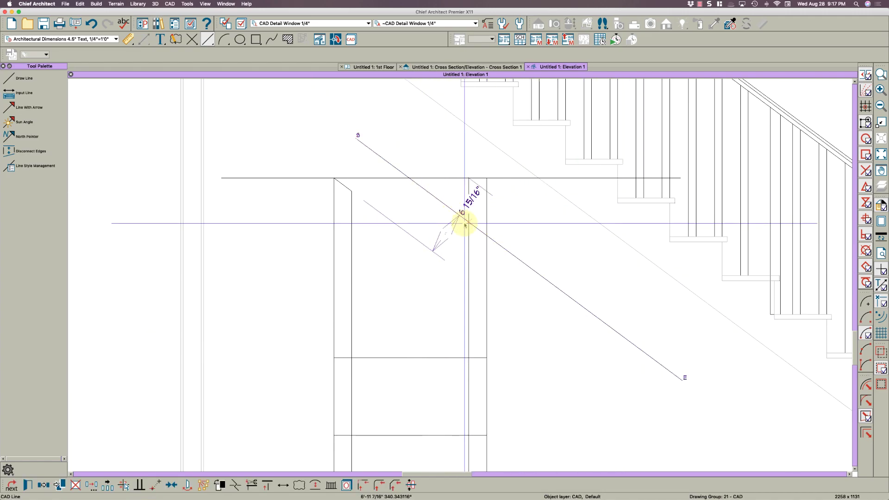
pyautogui.click(348, 190)
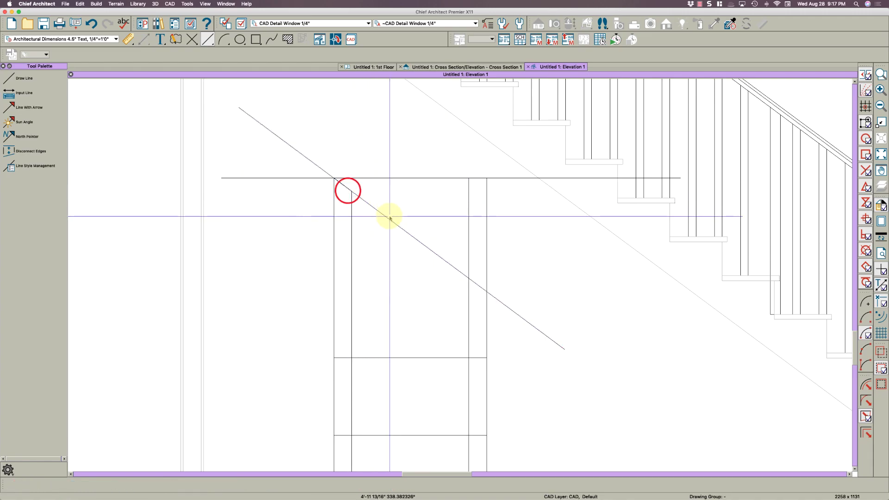
# Lower the right upright's top edge onto the diagonal line so that it follows the line's slope.
pyautogui.click(481, 228)
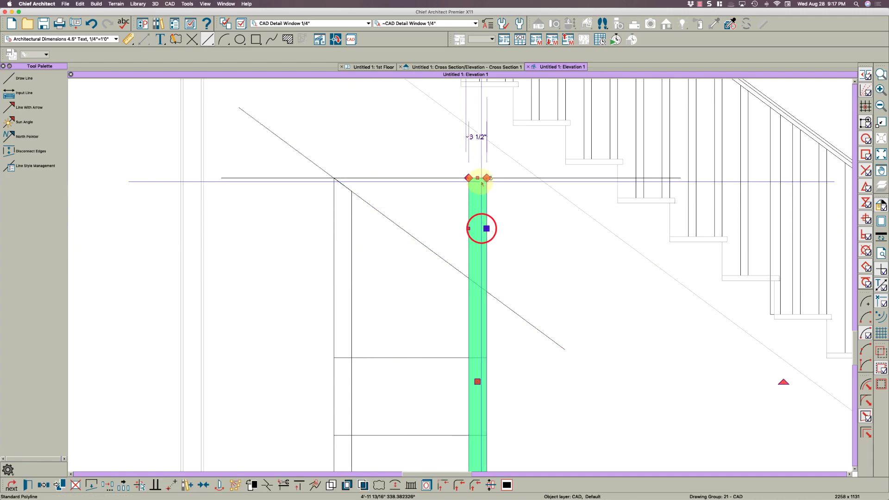
pyautogui.moveTo(477, 178); pyautogui.dragTo(482, 296)
pyautogui.scroll(5, 485, 278)
pyautogui.scroll(-5, 508, 290)
pyautogui.press('Escape')
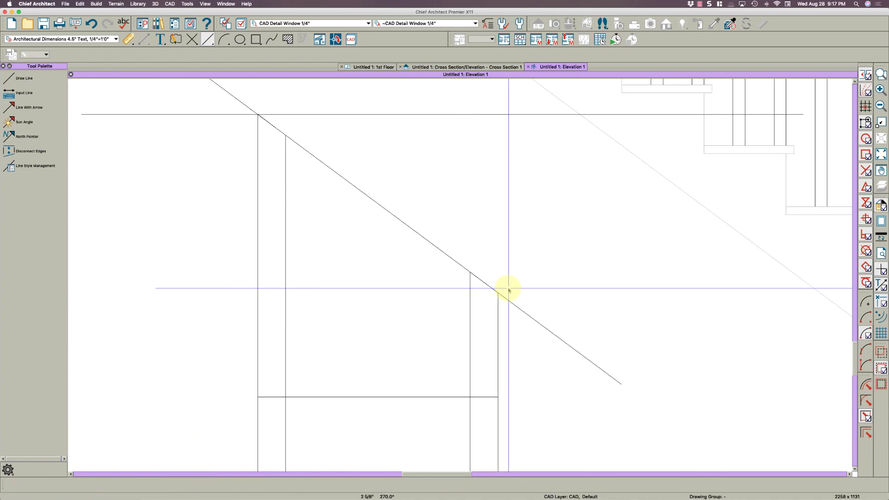
# Draw a rectangle 30 7/16" wide and 3.5" deep, starting from the inner top corner of the left upright.
pyautogui.press('r')
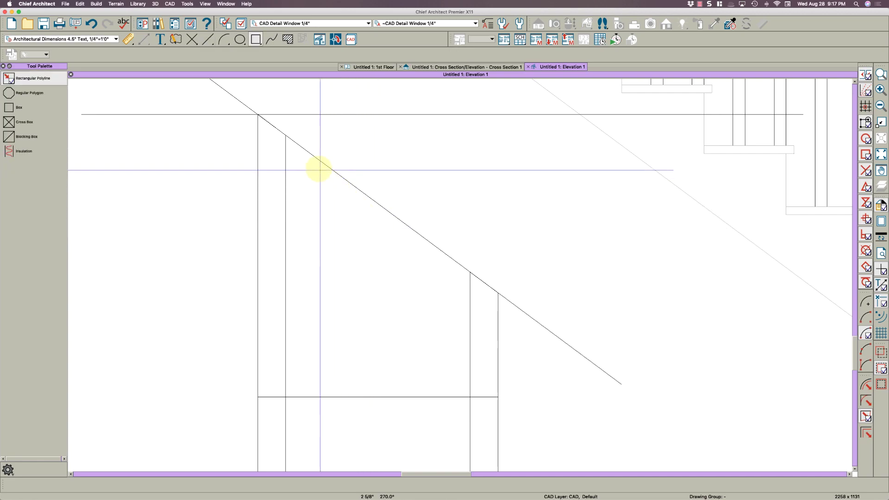
pyautogui.moveTo(286, 136); pyautogui.dragTo(530, 190)
pyautogui.press('Tab')
pyautogui.press('Tab')
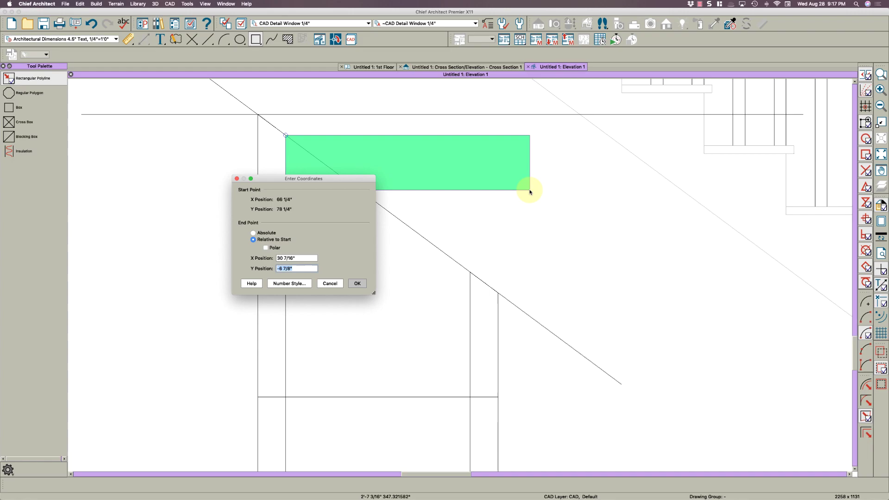
pyautogui.write('-3.5')
pyautogui.press('Return')
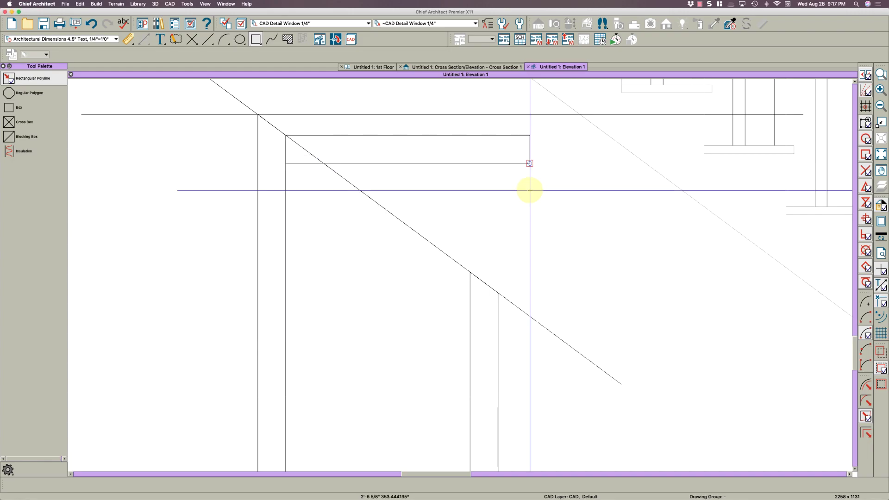
# Make the new rectangle parallel to the sloped underside of the stairs, rotating the entire polyline.
pyautogui.click(497, 163)
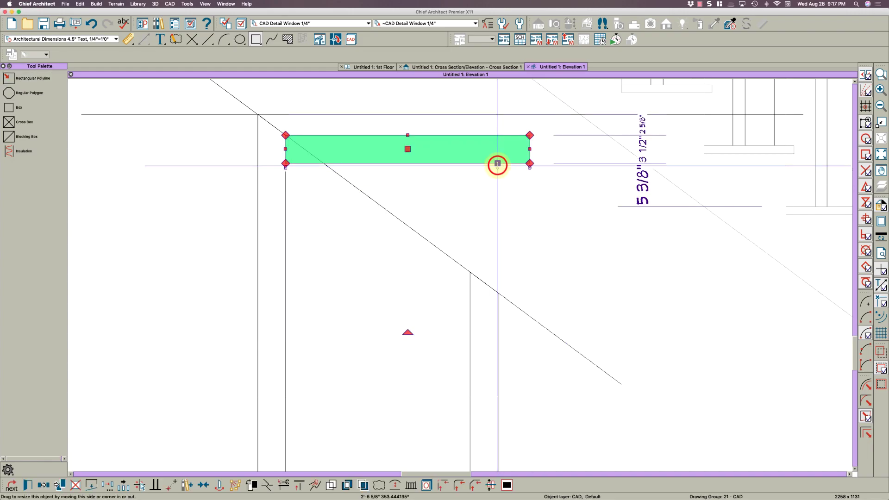
pyautogui.click(479, 136)
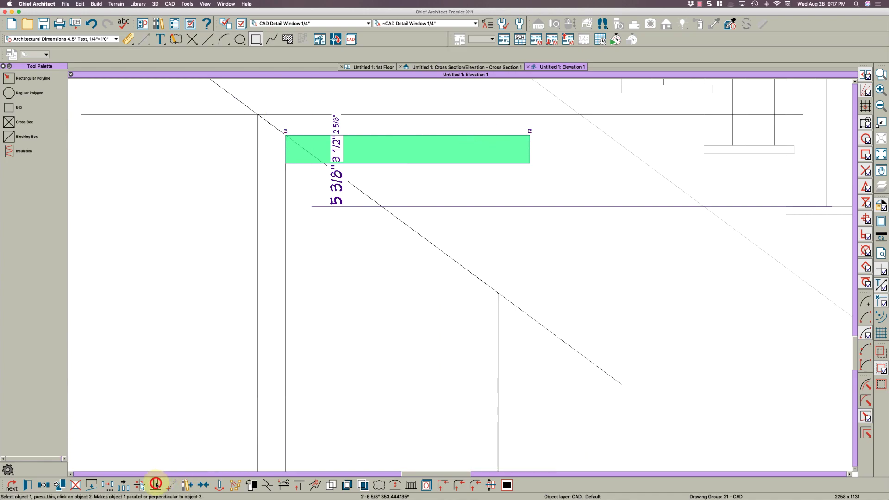
pyautogui.click(156, 485)
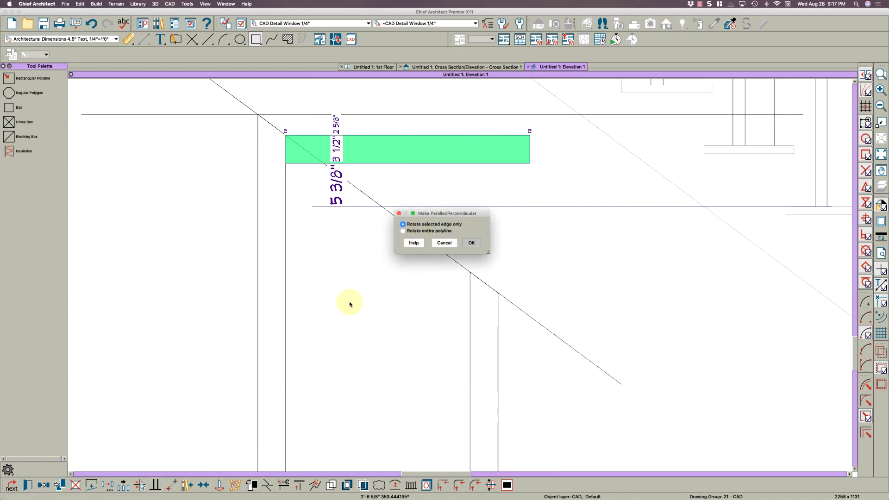
pyautogui.press('Return')
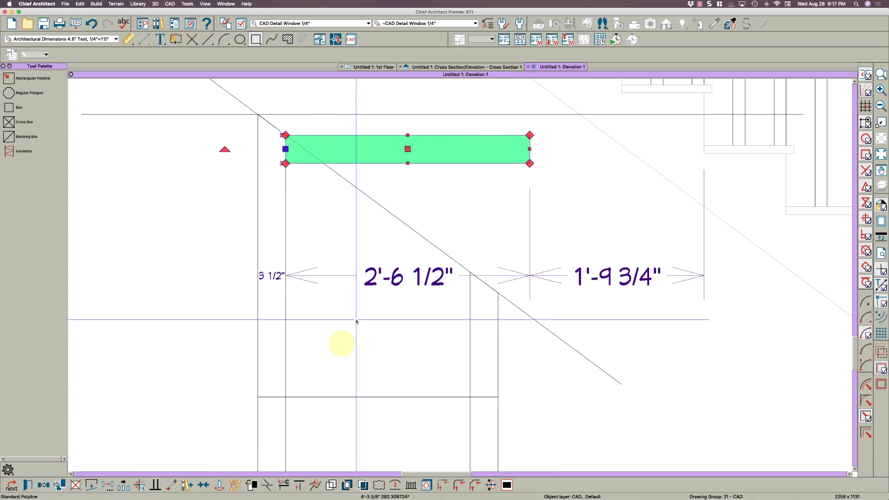
pyautogui.click(156, 486)
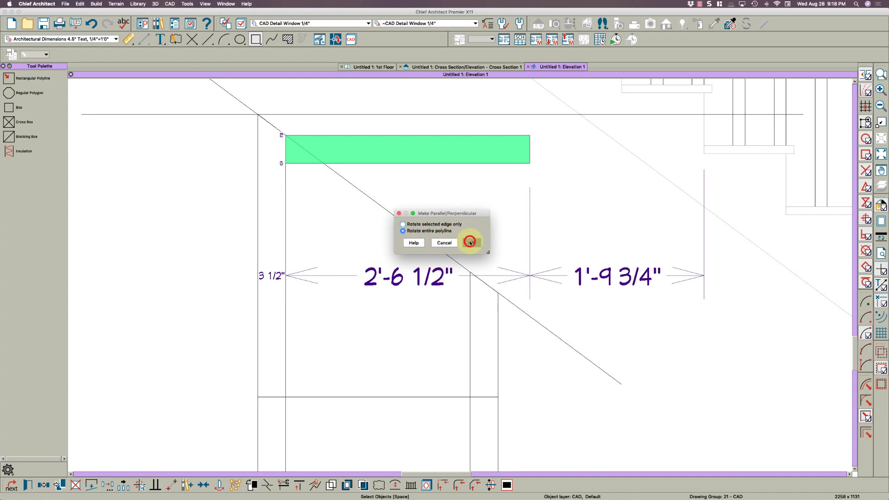
pyautogui.click(470, 243)
pyautogui.click(616, 148)
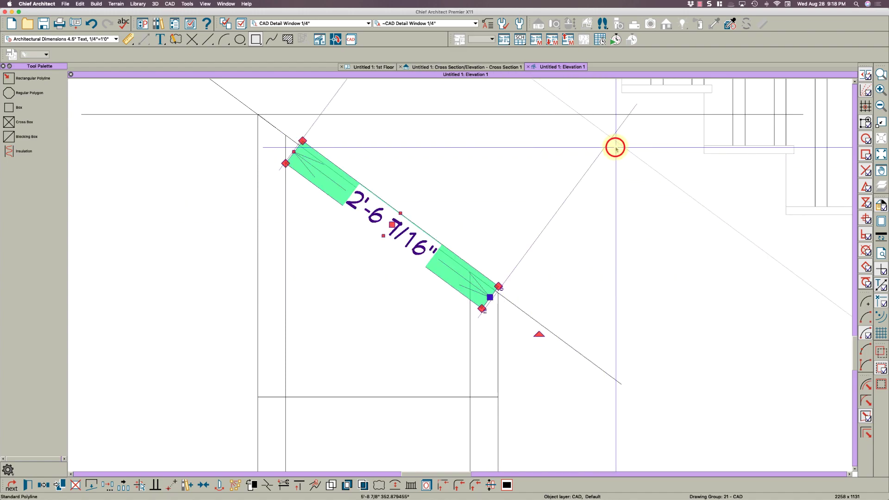
# Move the rotated top rail so that its upper edge lies on the diagonal line.
pyautogui.click(428, 236)
pyautogui.click(440, 282)
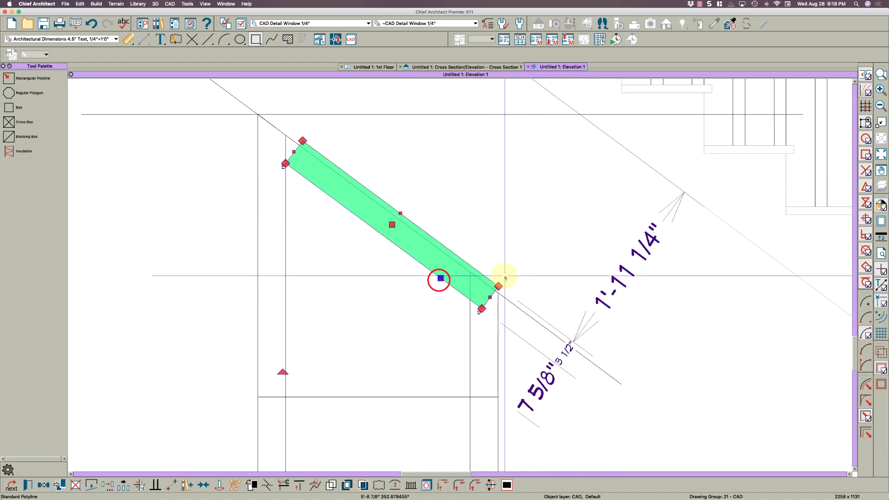
pyautogui.scroll(1, 504, 279)
pyautogui.scroll(3, 506, 277)
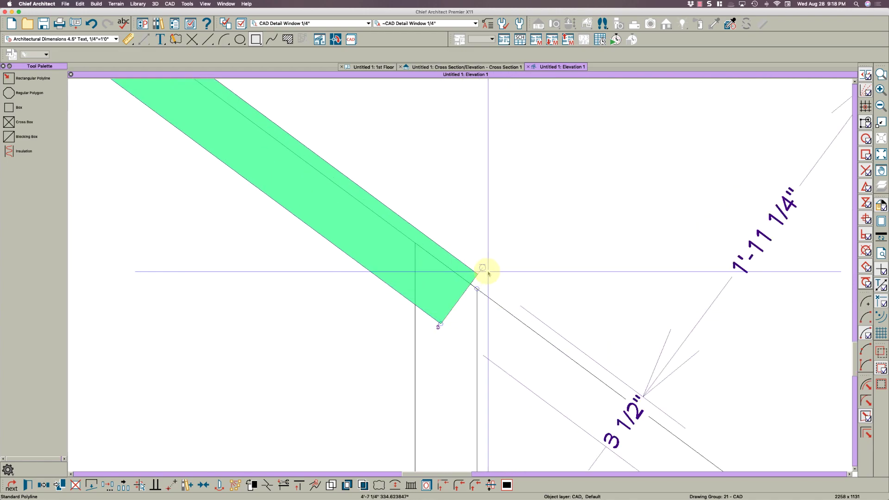
pyautogui.click(478, 274)
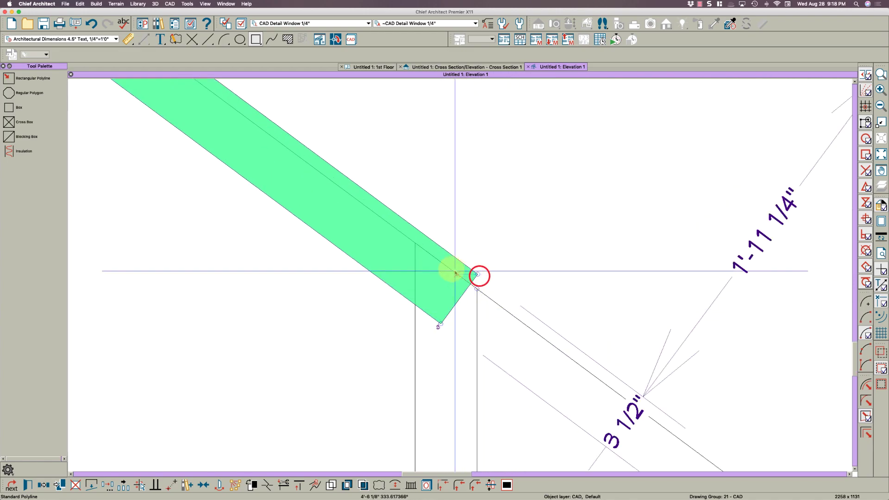
pyautogui.click(414, 241)
# Reshape the sloped top rail's lower end into a vertical edge flush with the right upright's inner side.
pyautogui.moveTo(396, 268); pyautogui.dragTo(416, 320)
pyautogui.scroll(2, 448, 269)
pyautogui.moveTo(453, 270); pyautogui.dragTo(403, 231)
pyautogui.scroll(-5, 505, 241)
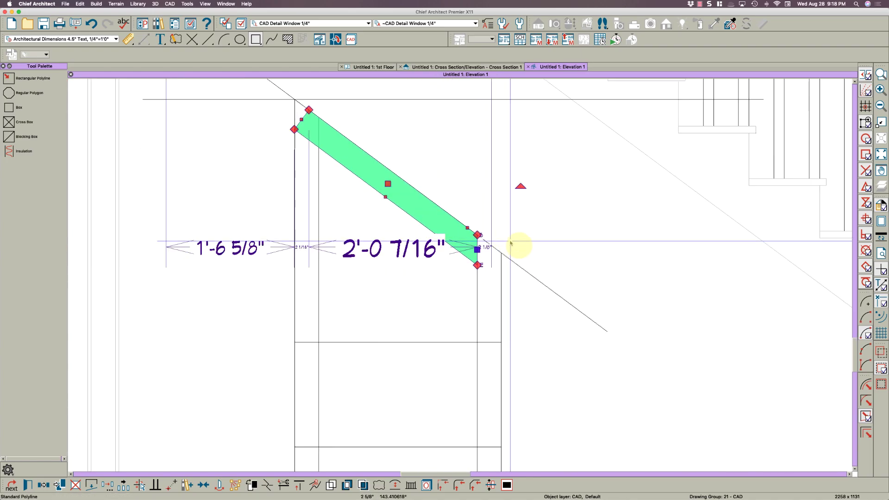
# Reshape the sloped top rail's upper end into a vertical edge flush with the left upright's inner side.
pyautogui.scroll(5, 385, 164)
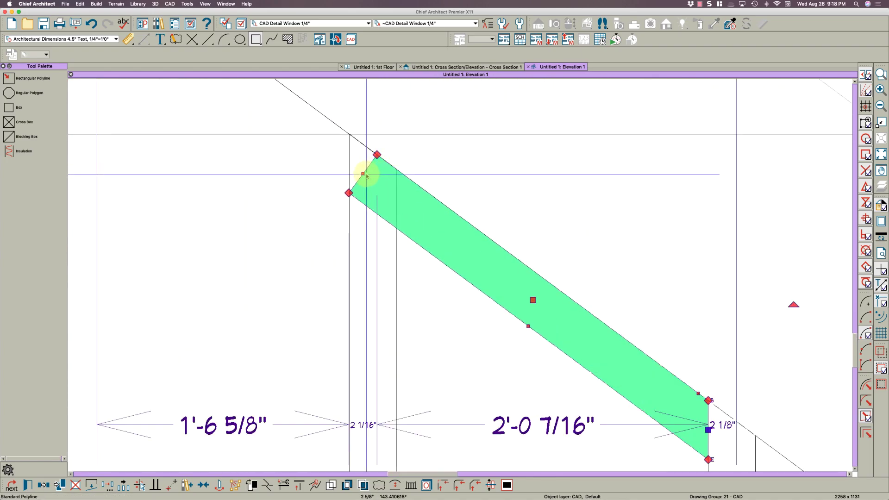
pyautogui.moveTo(365, 174); pyautogui.dragTo(363, 174)
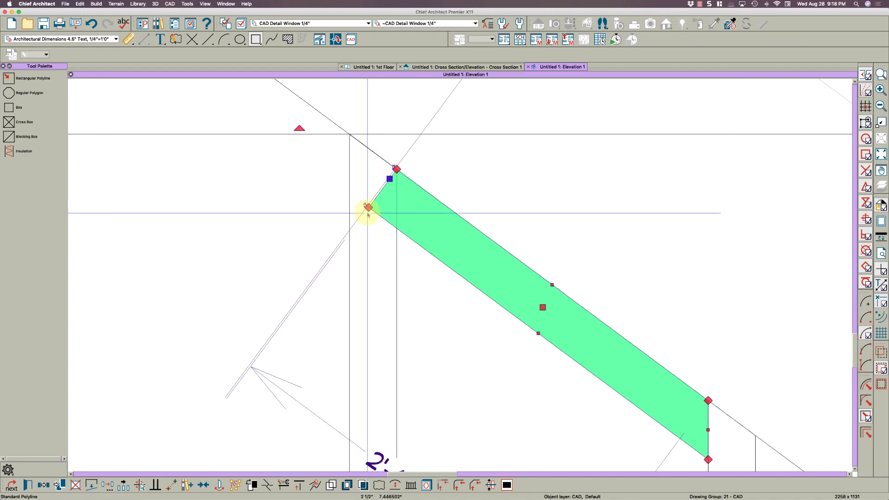
pyautogui.moveTo(368, 207); pyautogui.dragTo(396, 228)
pyautogui.scroll(-3, 416, 157)
pyautogui.press('Escape')
pyautogui.scroll(-3, 418, 160)
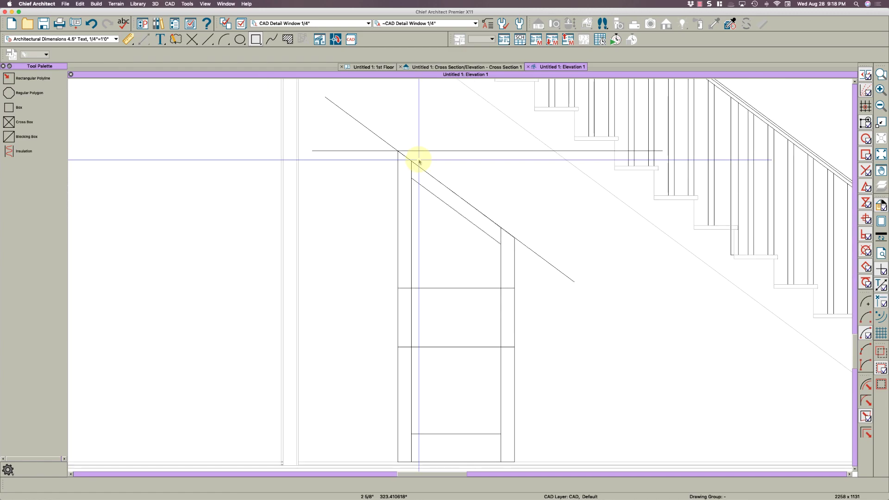
# Delete the diagonal and horizontal guide lines and the box crossing the middle of the frame.
pyautogui.scroll(-2, 419, 161)
pyautogui.click(506, 230)
pyautogui.press('Delete')
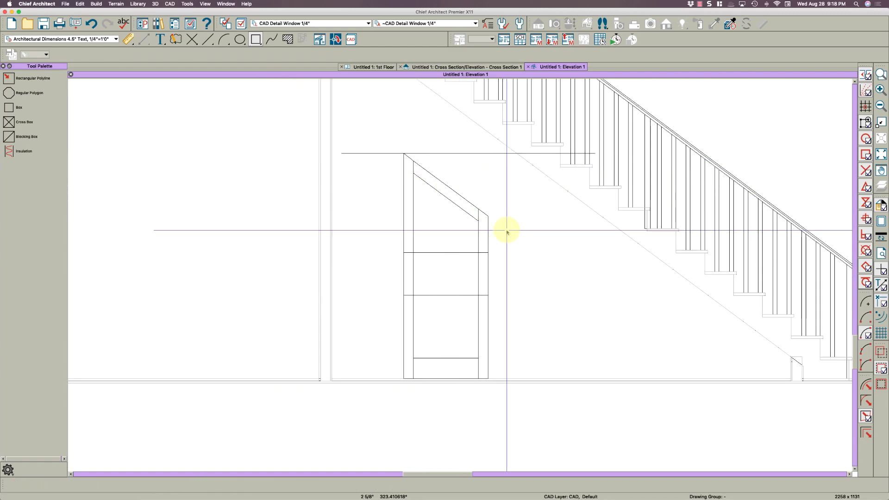
pyautogui.click(446, 253)
pyautogui.press('Delete')
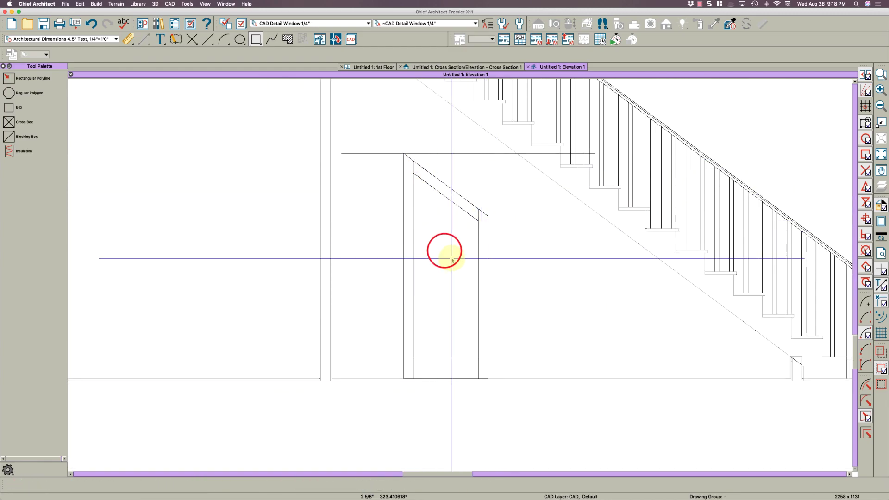
pyautogui.scroll(2, 413, 341)
pyautogui.scroll(-2, 452, 282)
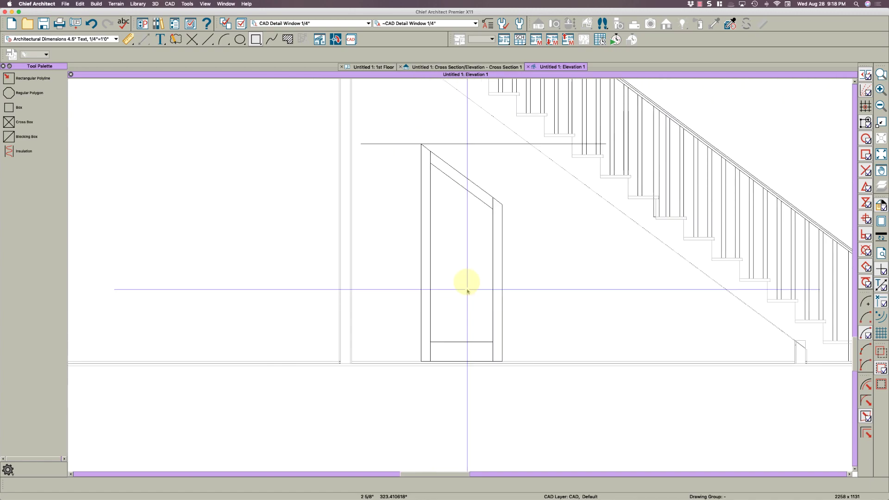
pyautogui.click(487, 144)
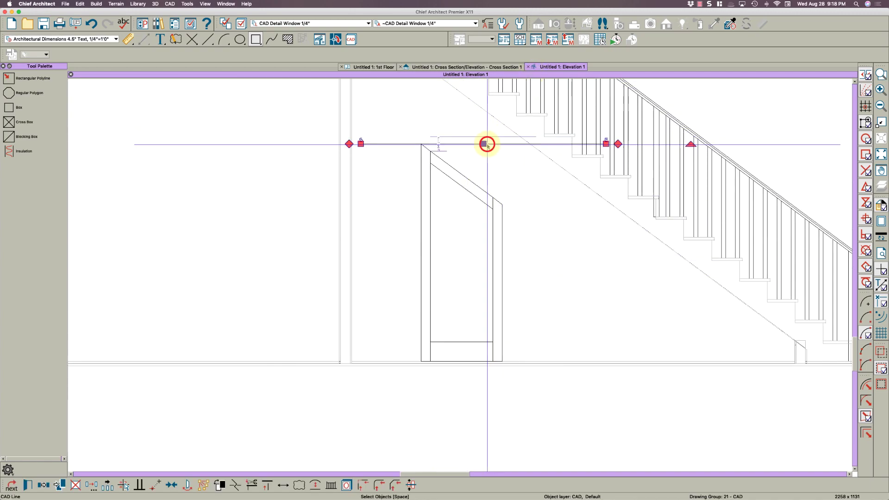
pyautogui.press('Delete')
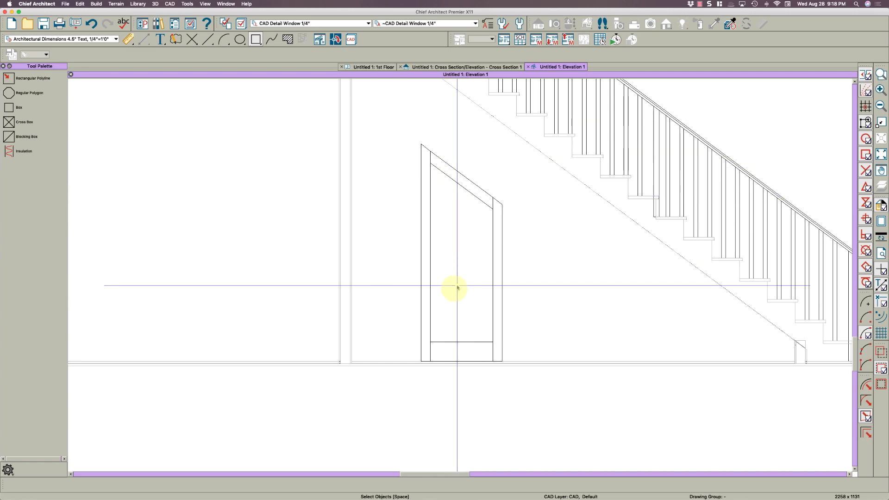
# Draw a 45° guide line about 3'-8" long, rising from the bottom rail's upper left corner past the right upright.
pyautogui.scroll(1, 448, 303)
pyautogui.press('1')
pyautogui.press('1')
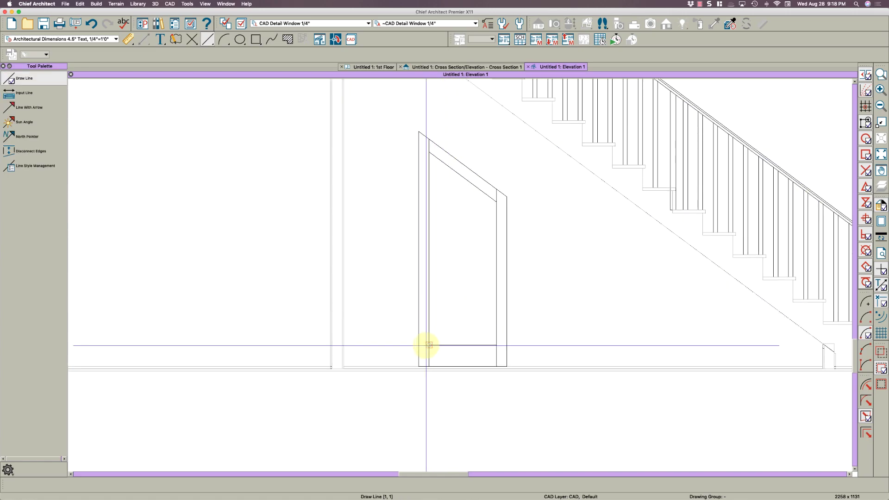
pyautogui.moveTo(426, 345)
pyautogui.mouseDown()
pyautogui.moveTo(526, 282)
pyautogui.moveTo(519, 253)
pyautogui.mouseUp()
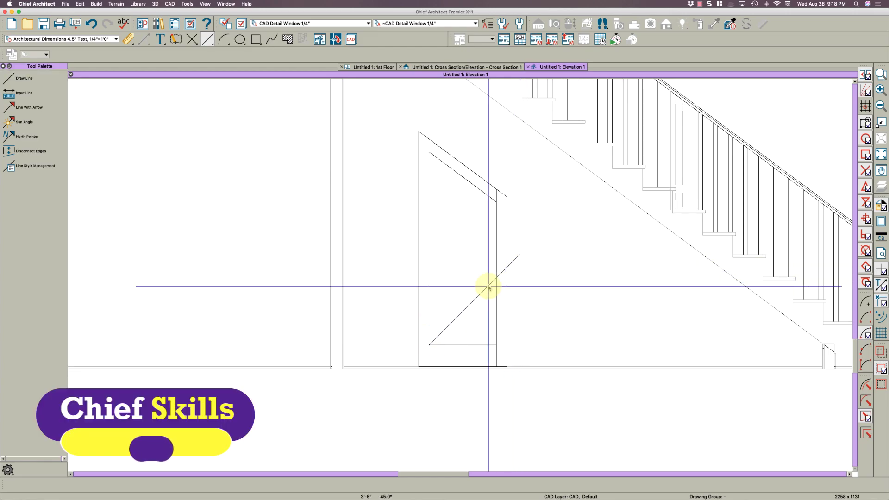
# Draw a 23" wide, 3.5" high middle rail between the uprights, starting where the 45° line meets the right upright's inner edge.
pyautogui.scroll(1, 486, 284)
pyautogui.press('1')
pyautogui.press('2')
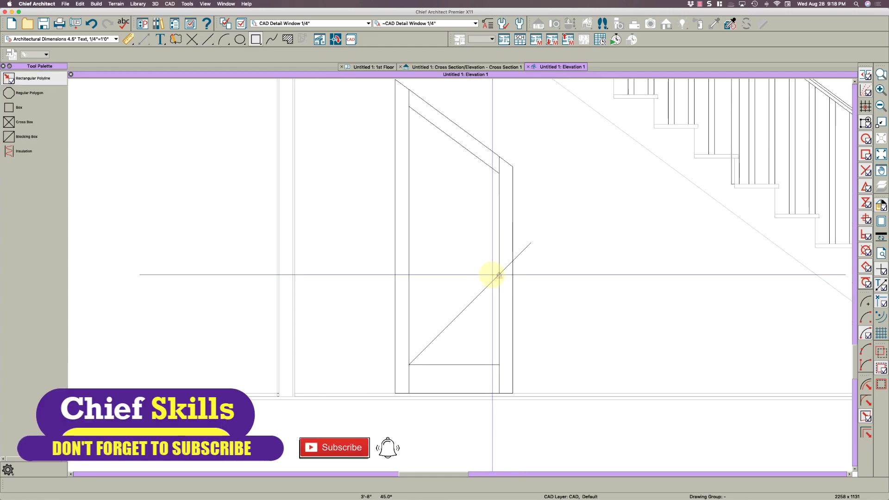
pyautogui.moveTo(494, 272); pyautogui.dragTo(408, 262)
pyautogui.press('Tab')
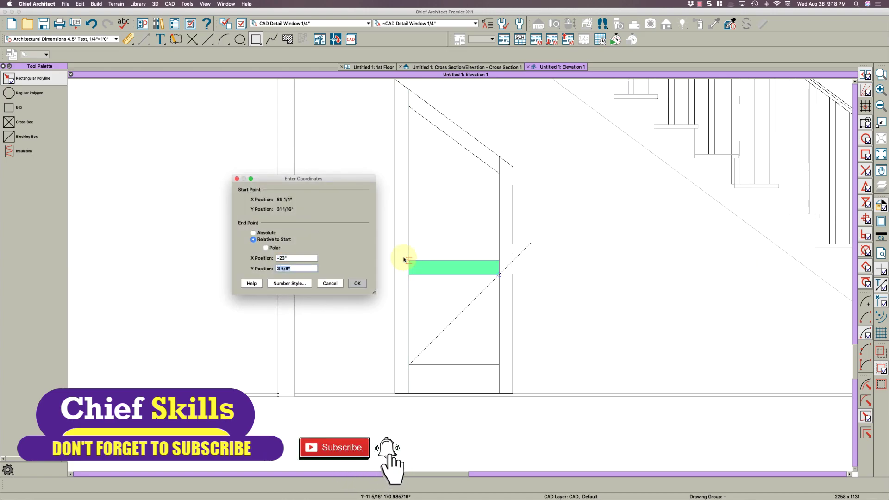
pyautogui.write('3.')
pyautogui.press('Return')
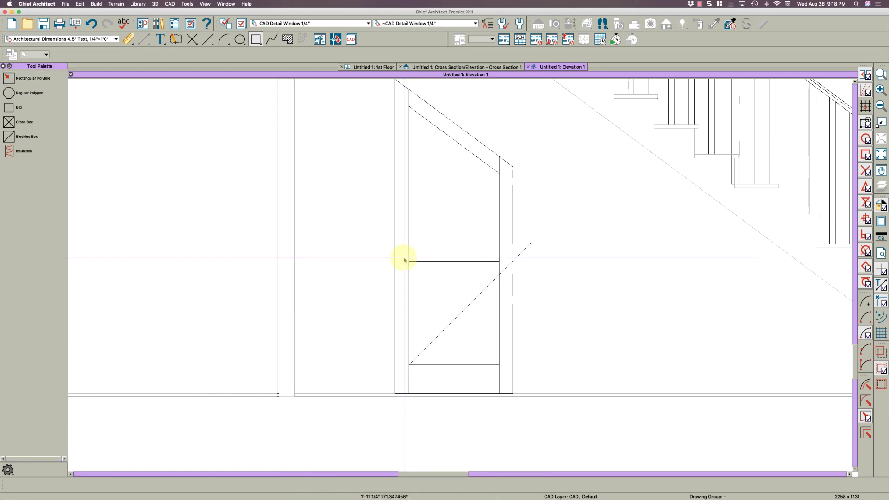
# Delete the 45° guide line from the door frame.
pyautogui.click(462, 311)
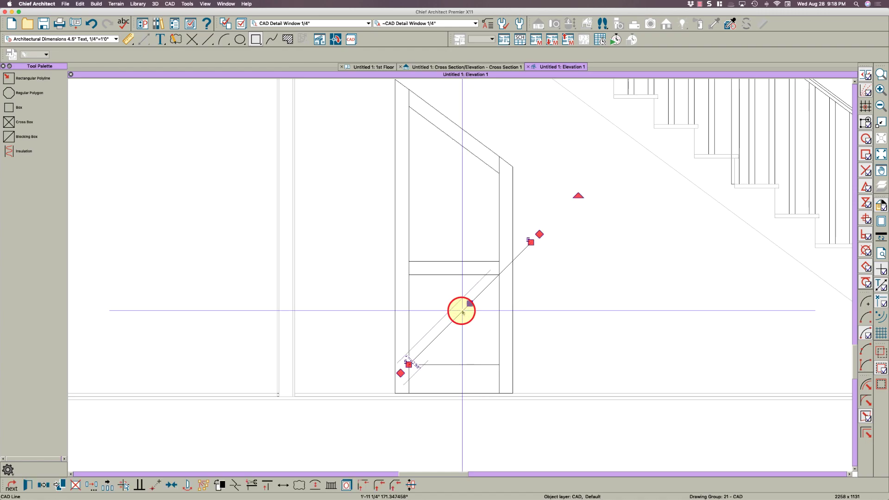
pyautogui.press('Delete')
pyautogui.scroll(-2, 462, 311)
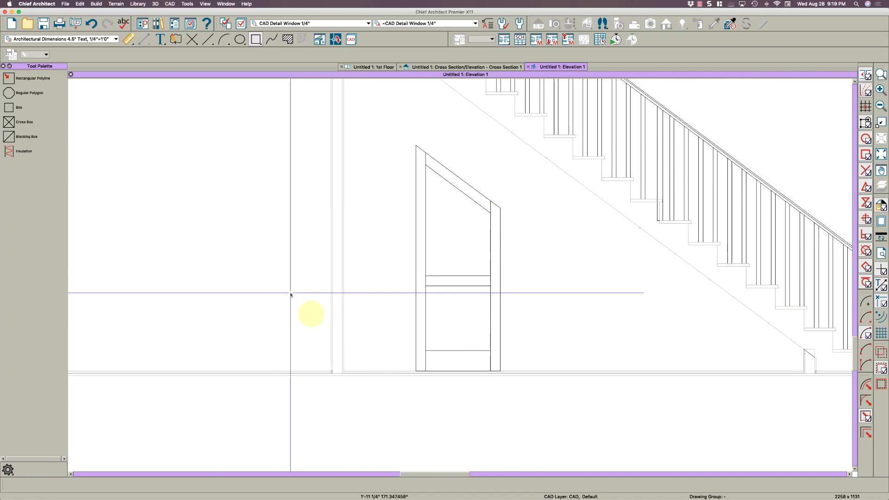
# Select both uprights, the sloped top rail, the middle rail and the bottom rail, and switch to the Cross Section 1 view.
pyautogui.click(424, 327)
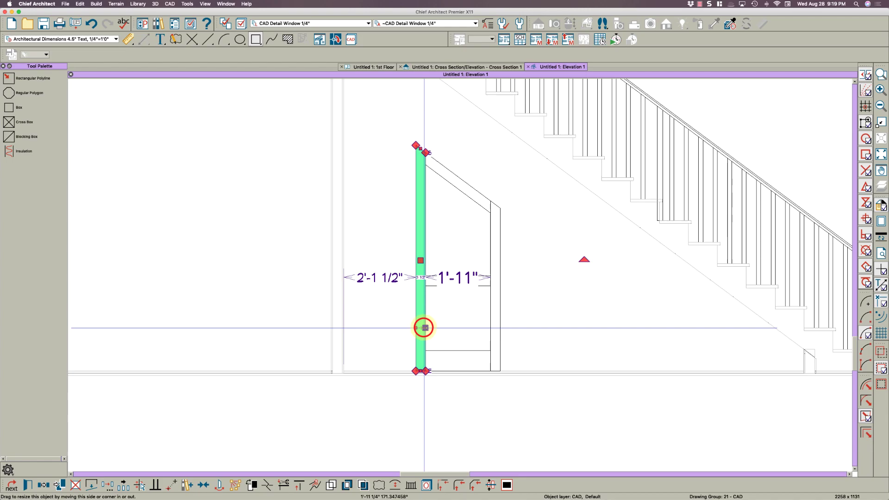
pyautogui.keyDown('shift'); pyautogui.click(478, 188); pyautogui.keyUp('shift')
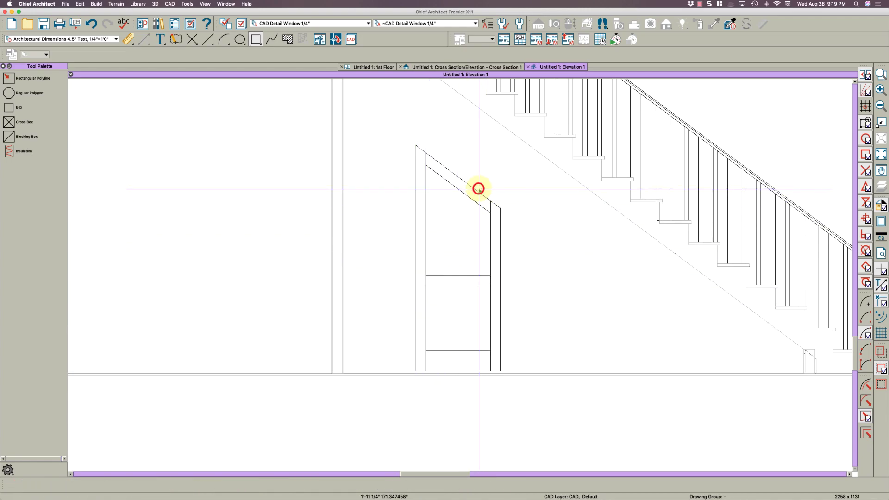
pyautogui.keyDown('shift'); pyautogui.click(498, 240); pyautogui.keyUp('shift')
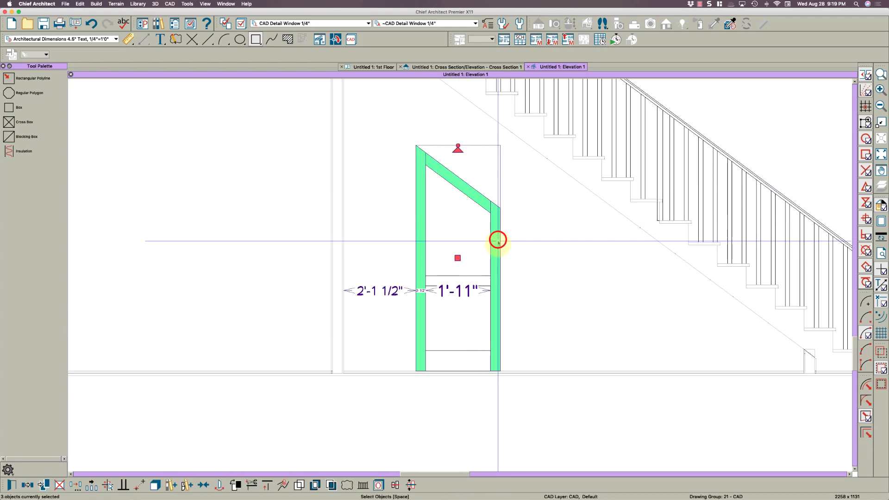
pyautogui.keyDown('shift'); pyautogui.click(473, 279); pyautogui.keyUp('shift')
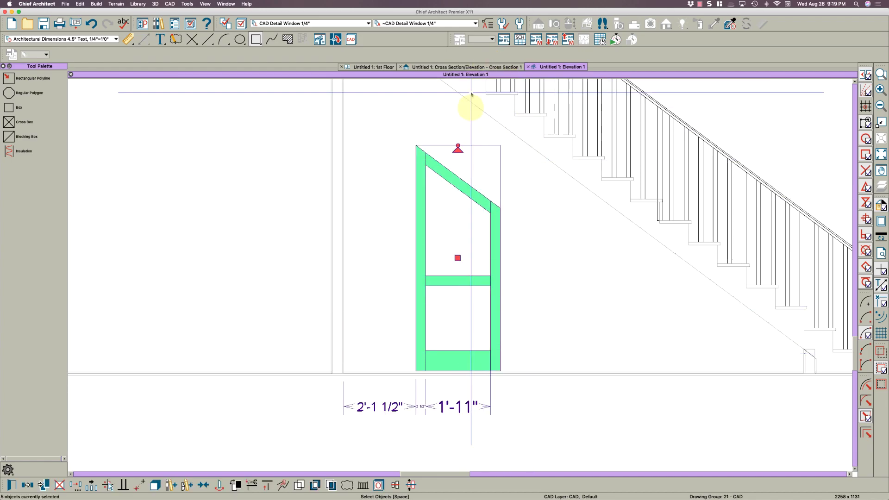
pyautogui.click(479, 68)
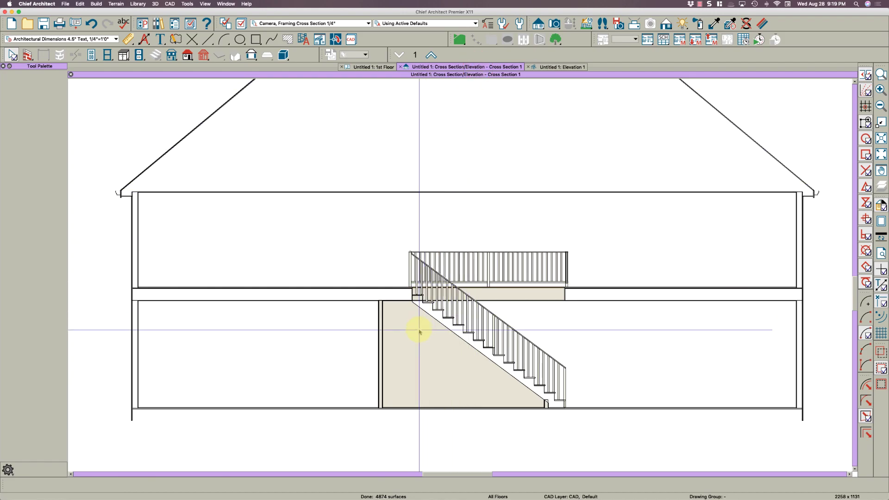
# Paste the five door frame pieces in place in the cross section and convert them to 1.5" thick polyline solids.
pyautogui.press('alt+super+v')
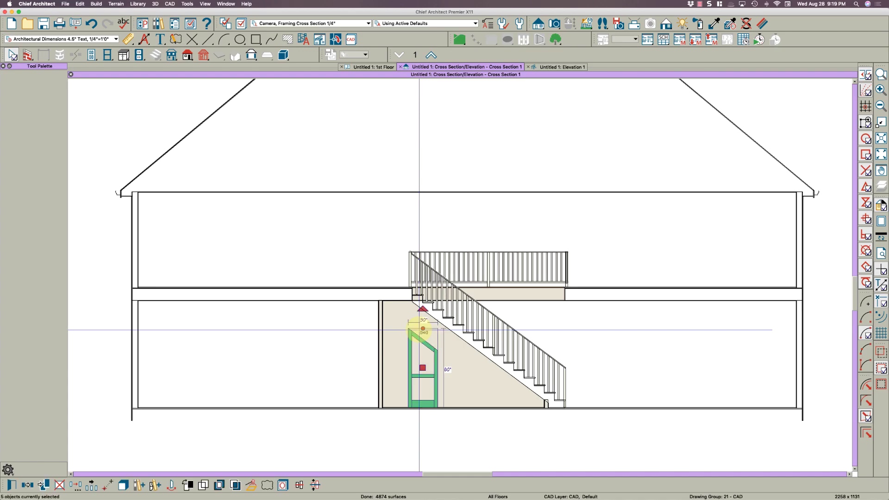
pyautogui.click(423, 329)
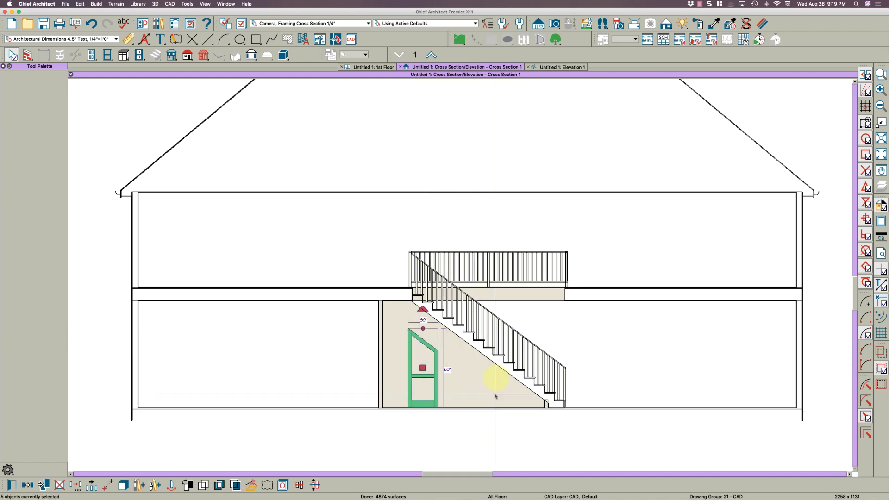
pyautogui.click(251, 485)
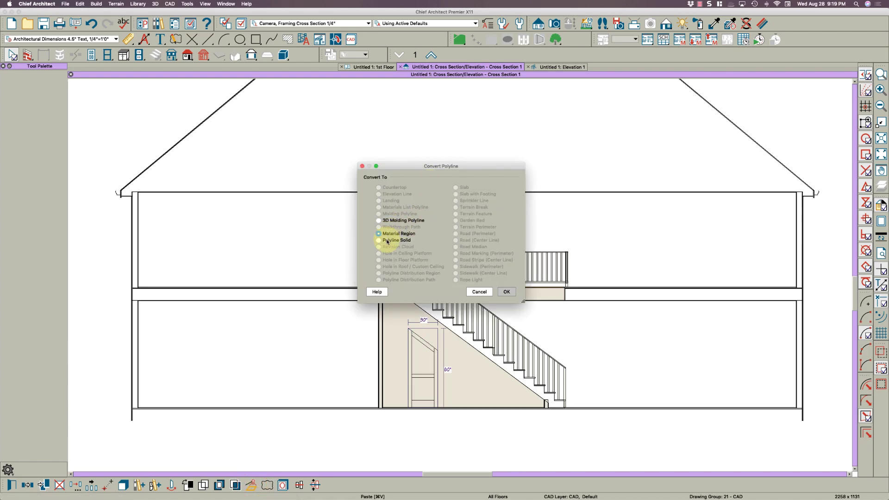
pyautogui.click(505, 291)
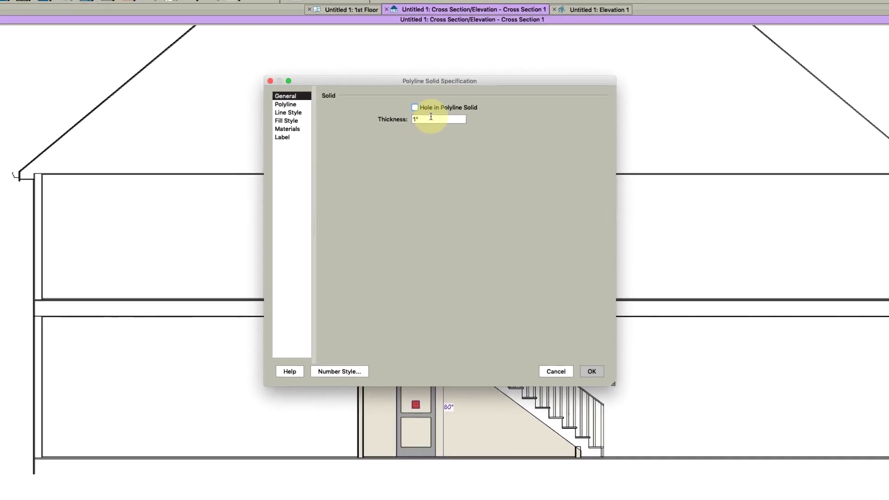
pyautogui.moveTo(431, 117); pyautogui.dragTo(386, 95)
pyautogui.write('1.5')
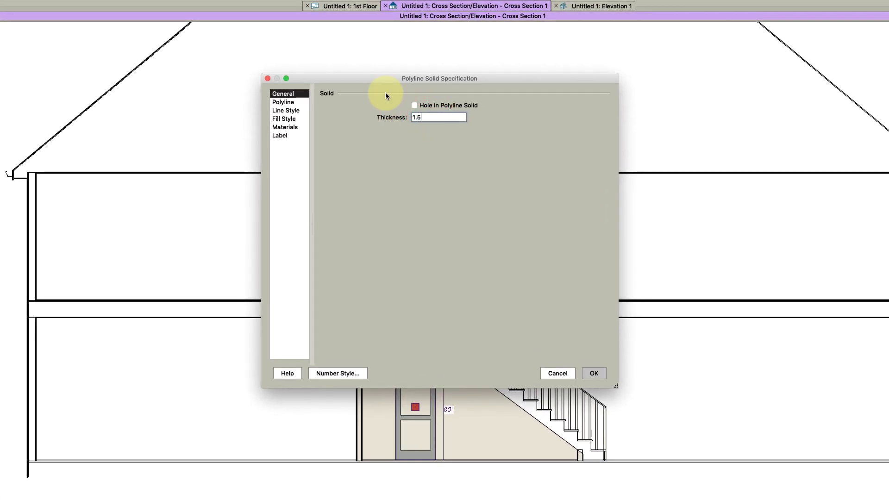
pyautogui.press('Tab')
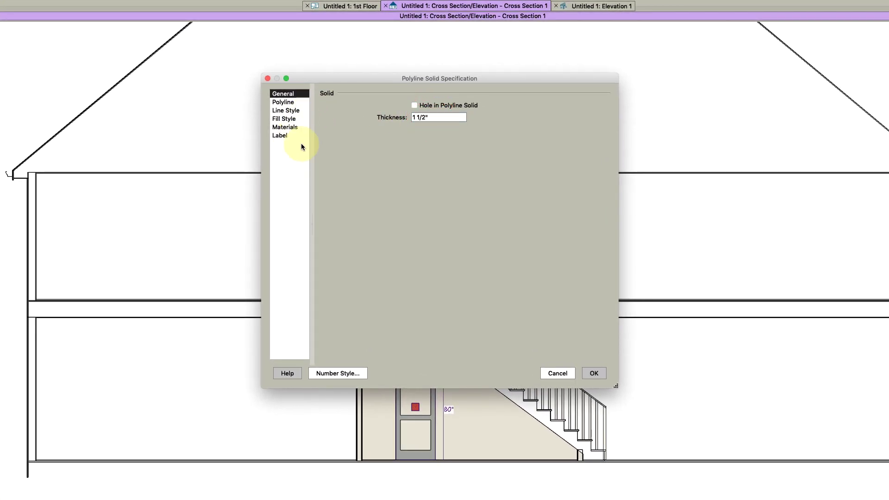
pyautogui.click(591, 375)
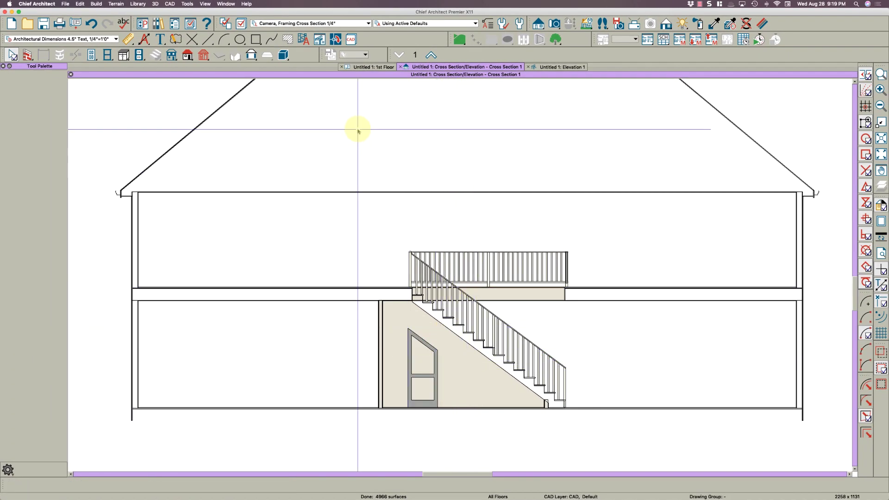
# Examine in the 1st Floor plan how the solid door frame sits against the wall under the stairs.
pyautogui.click(365, 68)
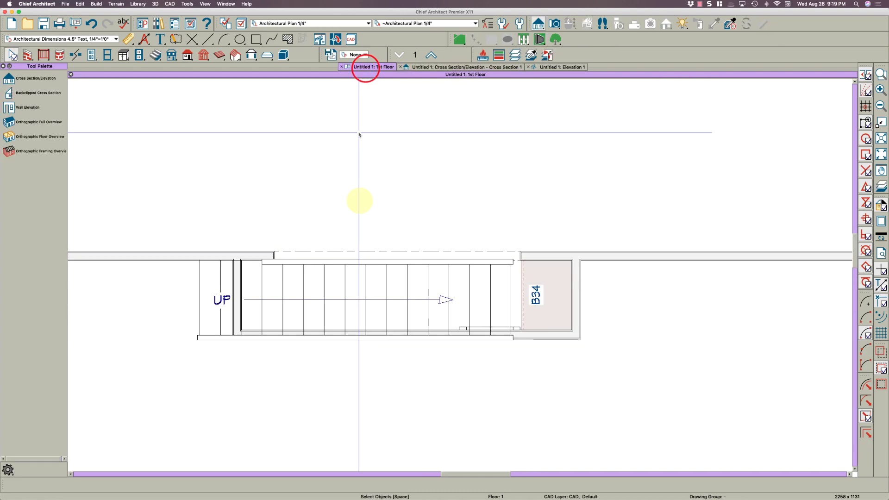
pyautogui.scroll(3, 481, 354)
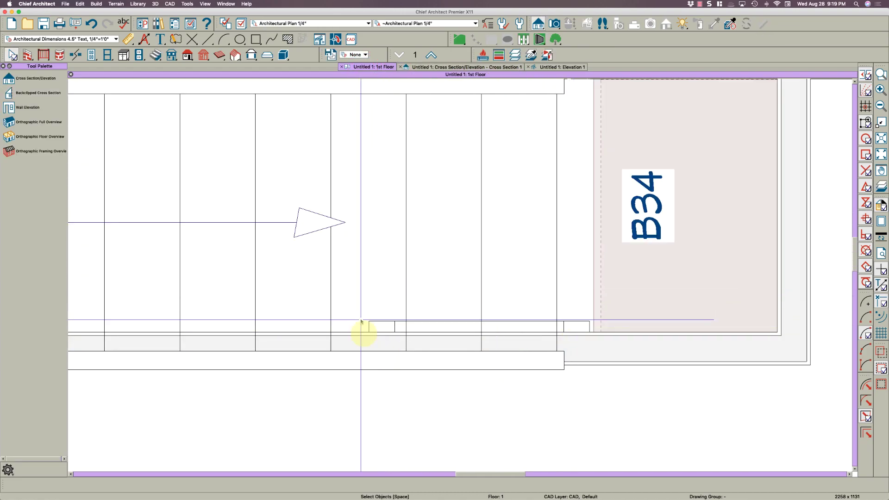
pyautogui.scroll(1, 363, 333)
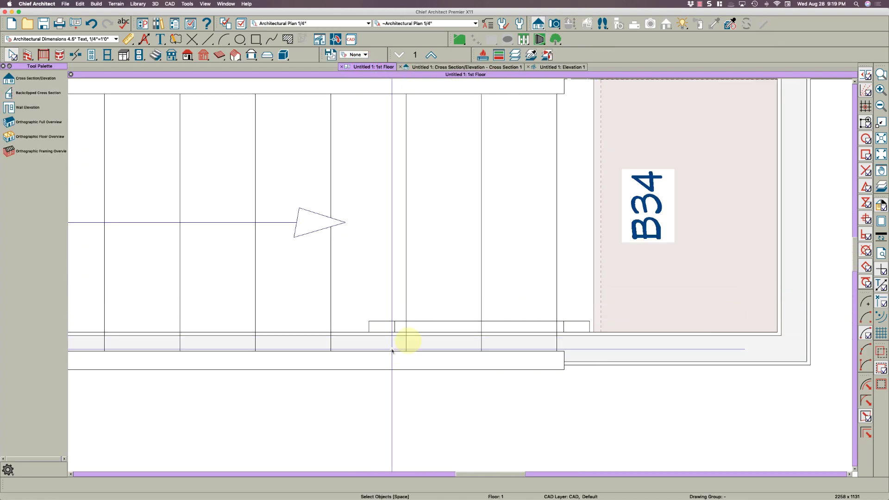
pyautogui.scroll(-2, 446, 354)
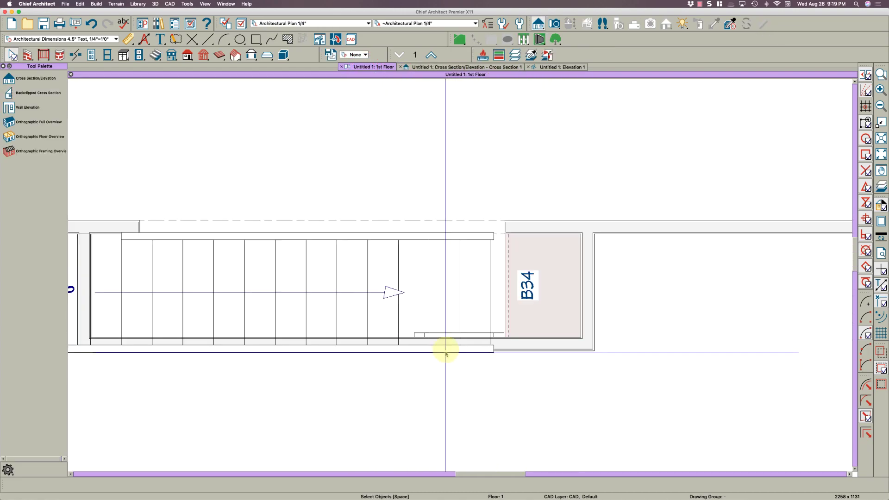
# In the Elevation 1 detail, draw a 23" wide panel filling the door's upper opening, with its top edge following the sloped rail.
pyautogui.click(500, 67)
pyautogui.click(550, 68)
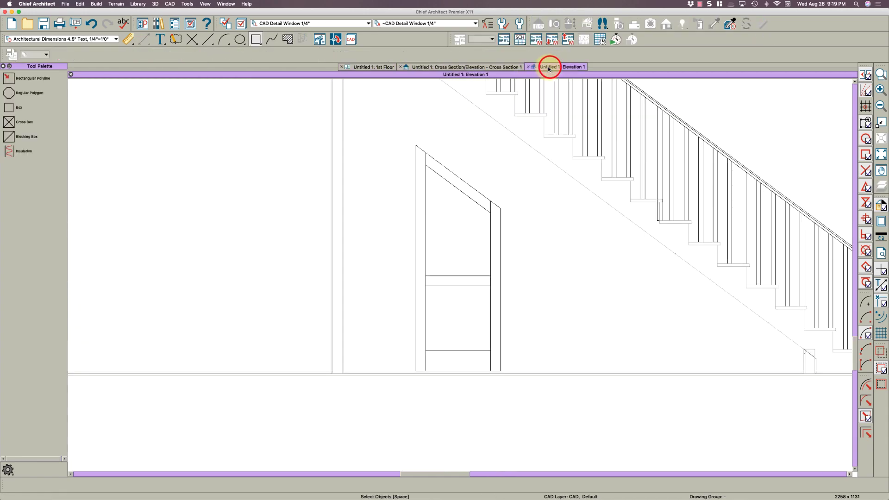
pyautogui.scroll(3, 452, 258)
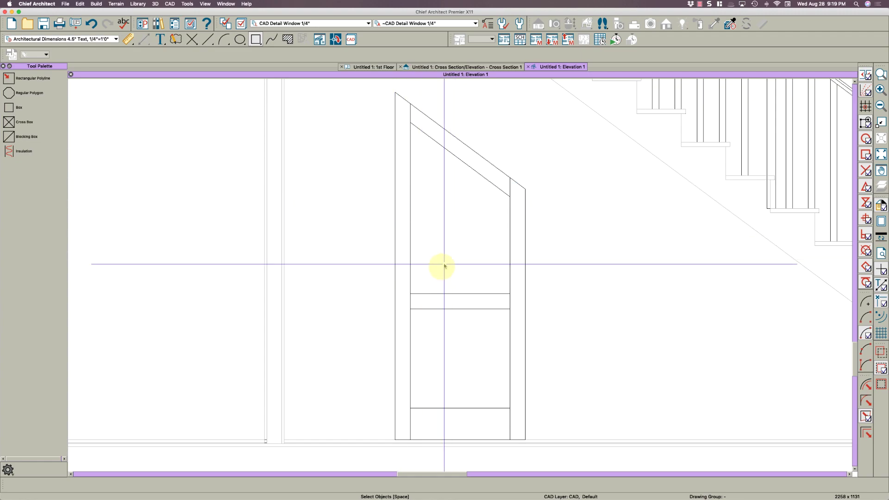
pyautogui.press('1')
pyautogui.press('2')
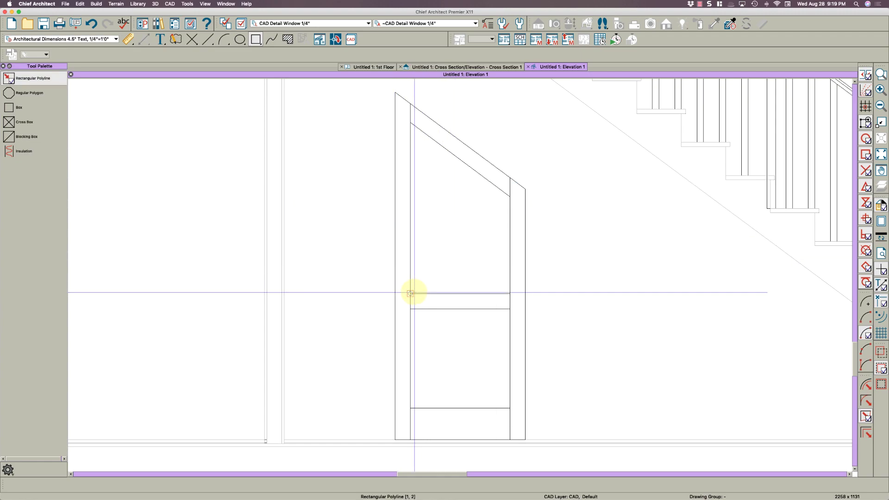
pyautogui.moveTo(411, 293); pyautogui.dragTo(512, 197)
pyautogui.click(461, 196)
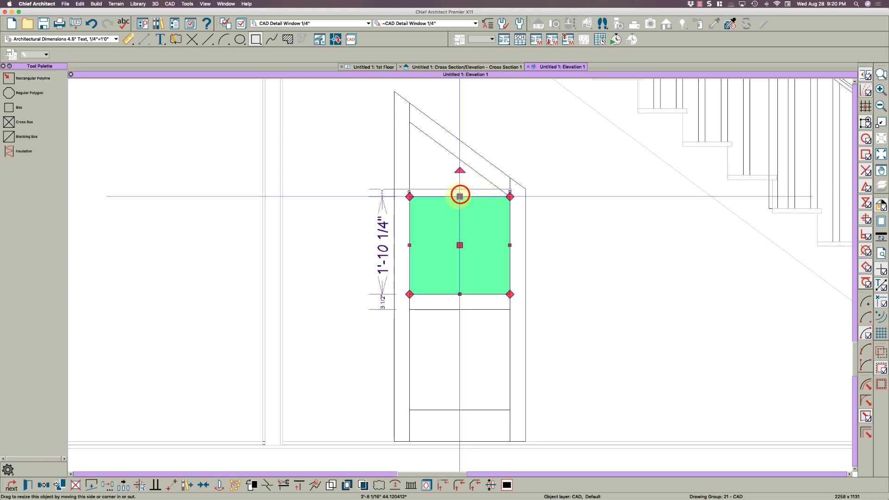
pyautogui.moveTo(409, 197); pyautogui.dragTo(409, 122)
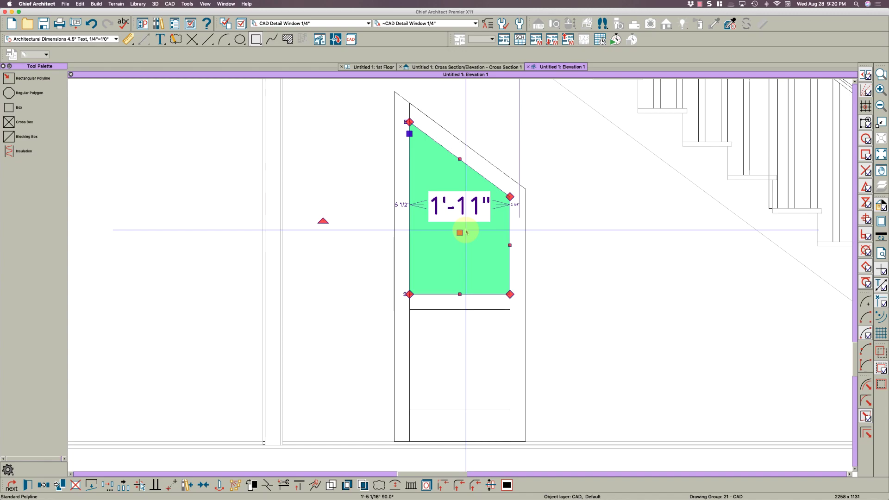
# Draw a 23" wide rectangular panel filling the opening between the middle and bottom rails, and select it.
pyautogui.press('Delete')
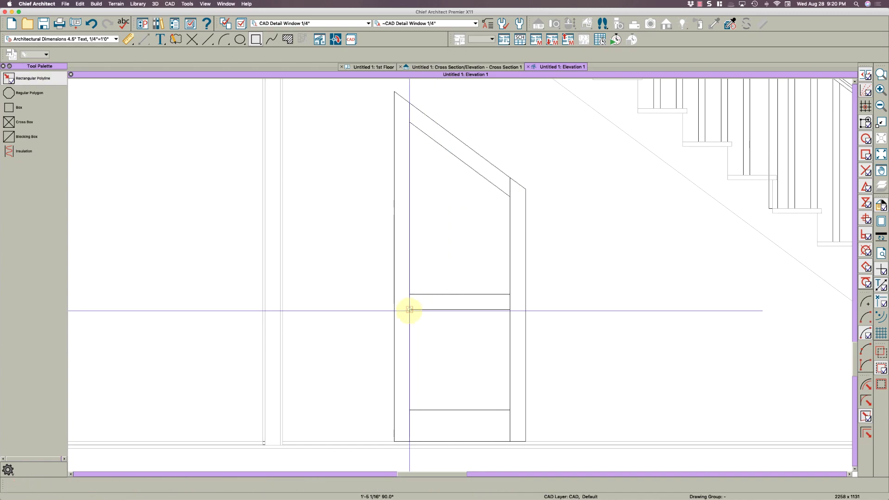
pyautogui.moveTo(409, 309)
pyautogui.mouseDown()
pyautogui.moveTo(486, 411)
pyautogui.moveTo(501, 417)
pyautogui.moveTo(510, 407)
pyautogui.mouseUp()
pyautogui.click(493, 309)
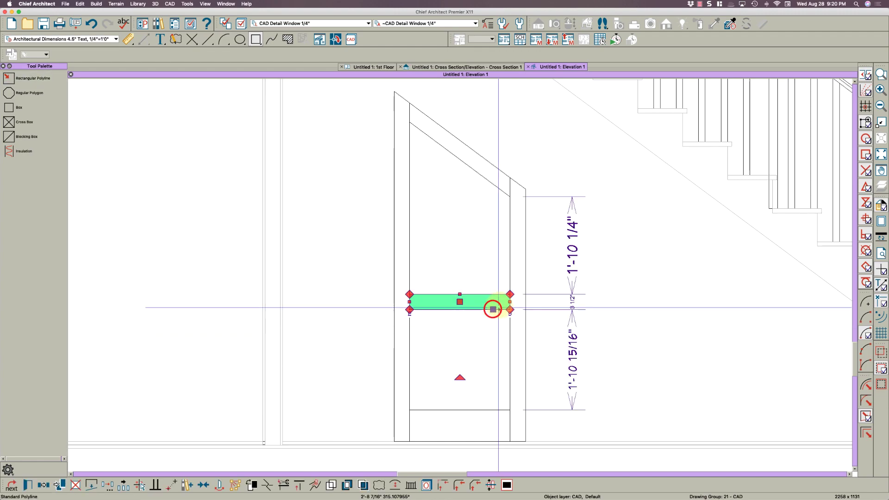
pyautogui.click(493, 309)
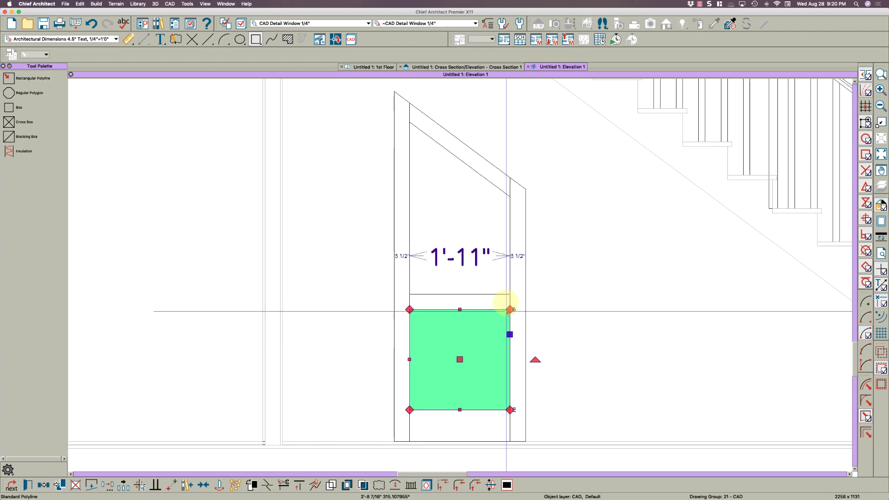
# Copy both door panels into the Cross Section 1 view and convert them to polyline solids with a thickness of .5".
pyautogui.keyDown('shift'); pyautogui.click(509, 274); pyautogui.keyUp('shift')
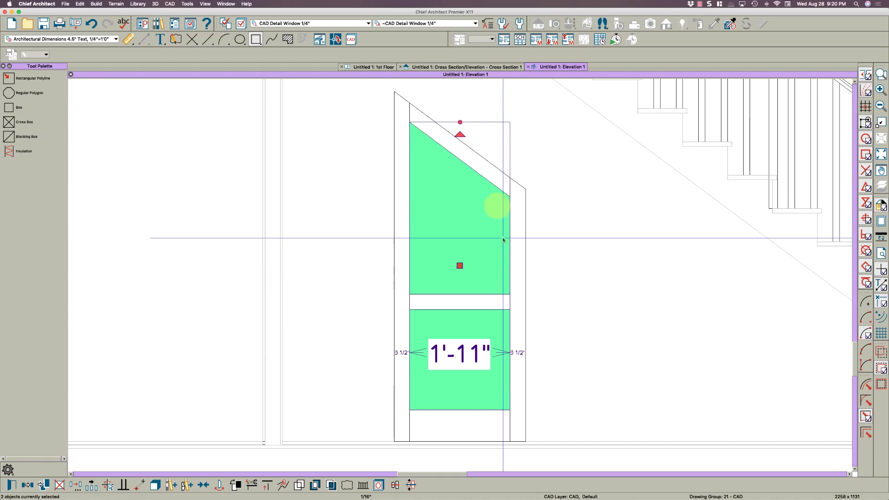
pyautogui.click(509, 67)
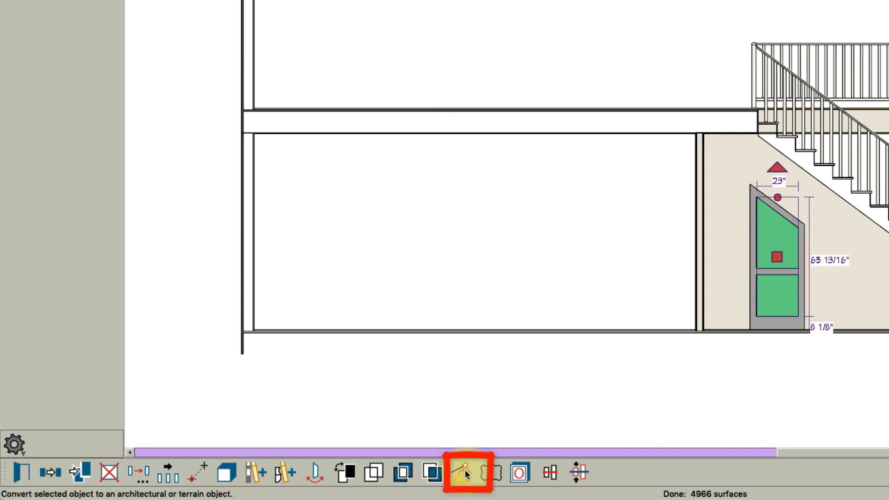
pyautogui.click(466, 473)
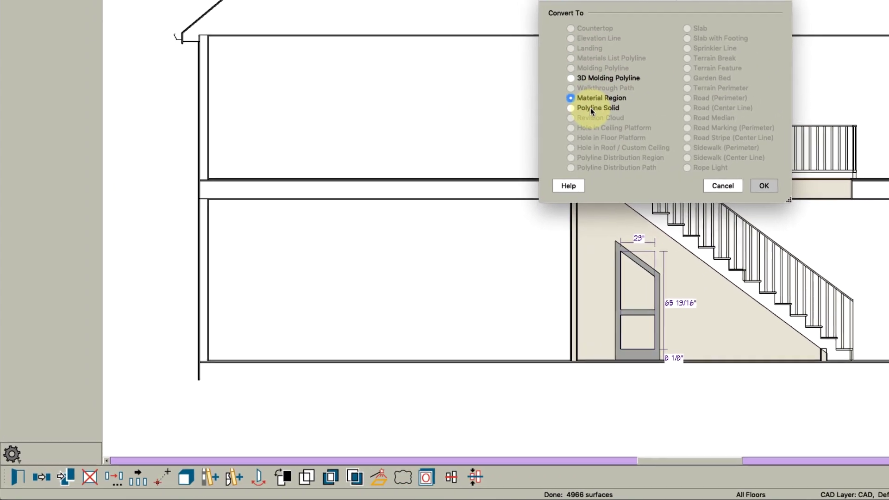
pyautogui.click(725, 209)
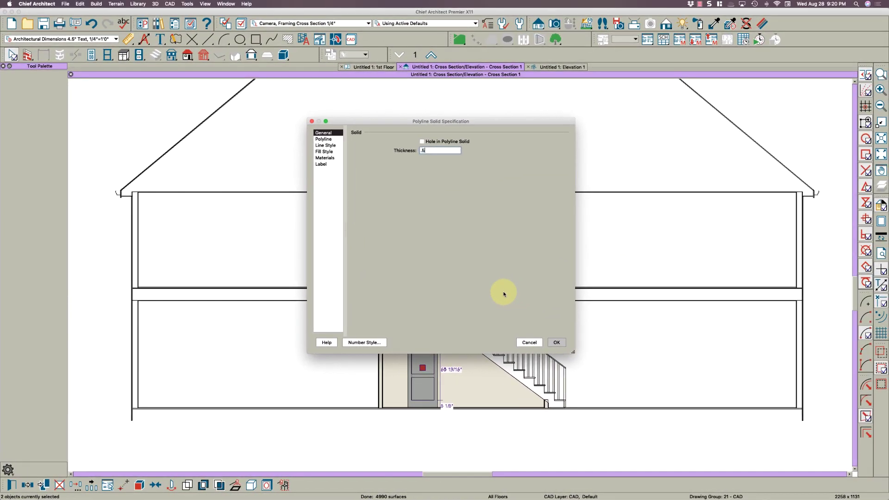
pyautogui.press('Return')
pyautogui.click(514, 164)
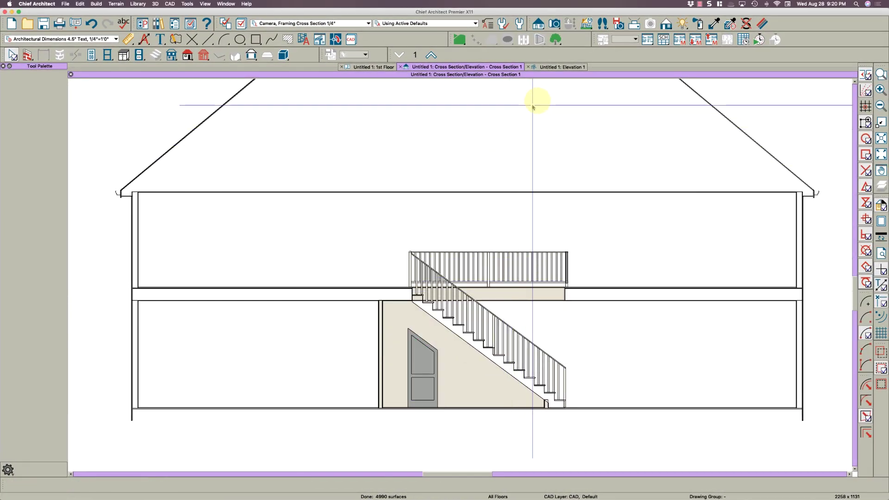
# Examine in the 1st Floor plan where the door panels sit within the frame's thickness.
pyautogui.click(376, 68)
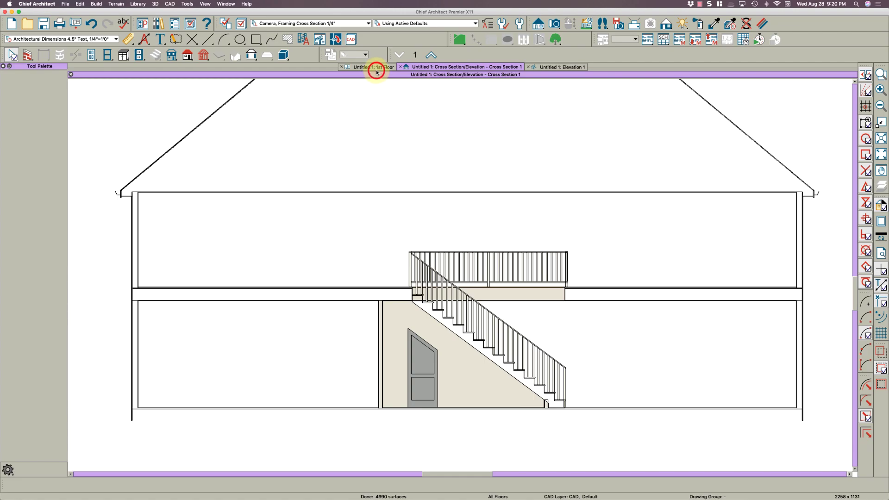
pyautogui.scroll(5, 442, 333)
pyautogui.scroll(3, 442, 333)
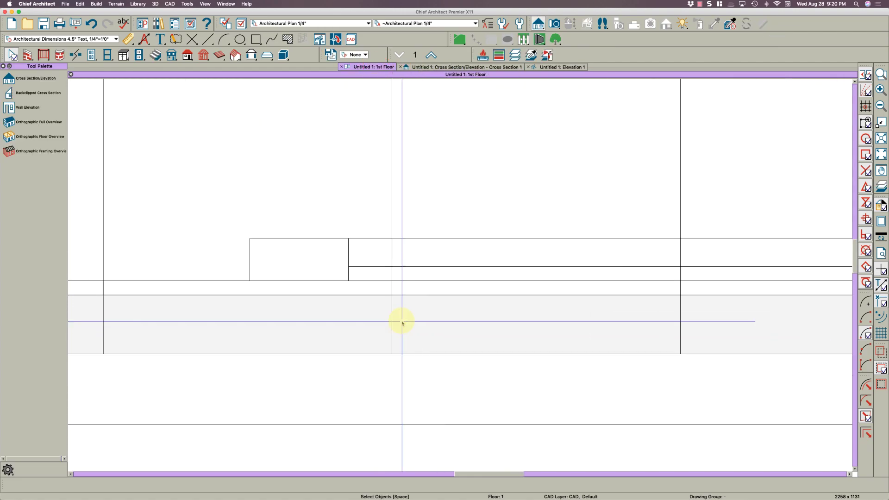
pyautogui.click(410, 273)
pyautogui.press('Tab')
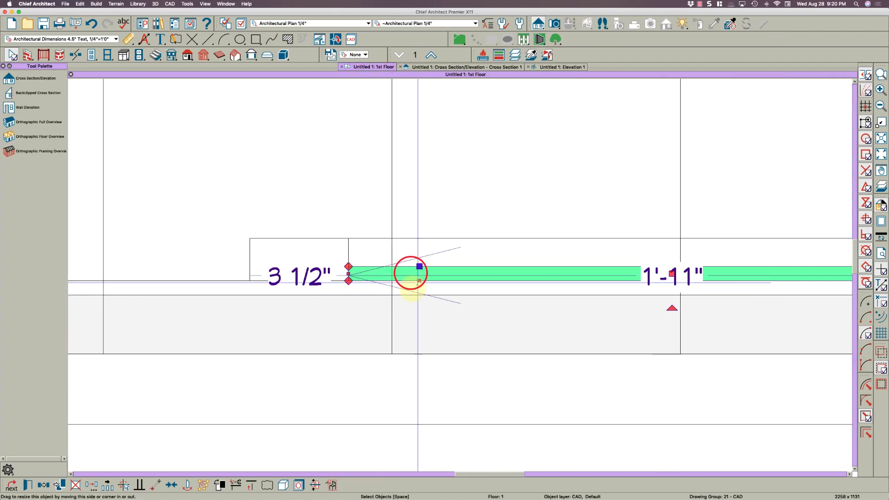
pyautogui.press('Escape')
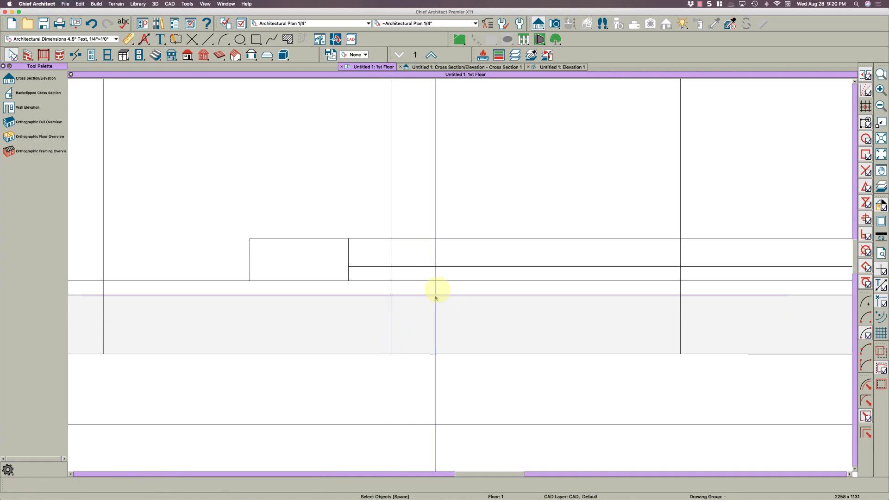
pyautogui.click(448, 239)
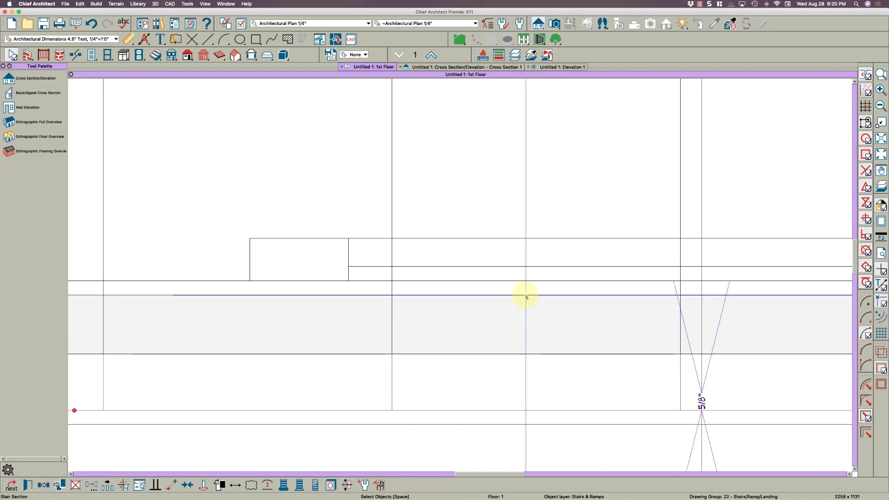
pyautogui.press('Tab')
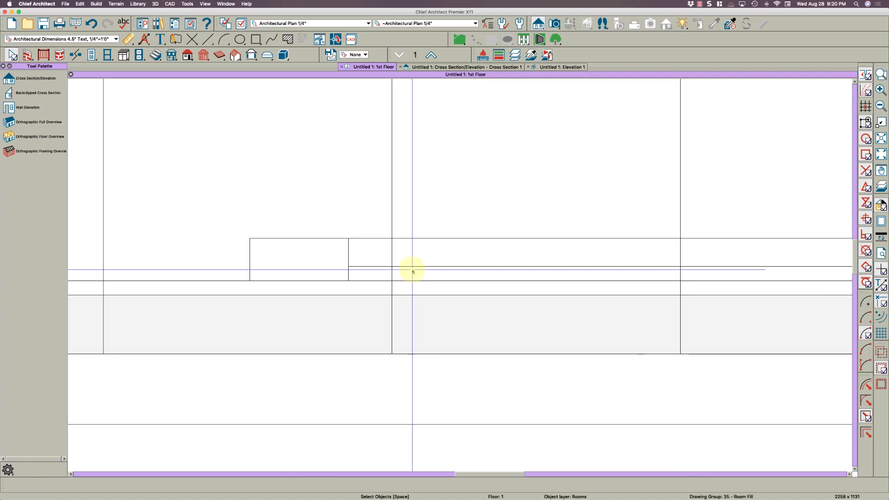
# Try to center the panel within the door frame's thickness in the 1st Floor plan.
pyautogui.click(413, 273)
pyautogui.click(415, 279)
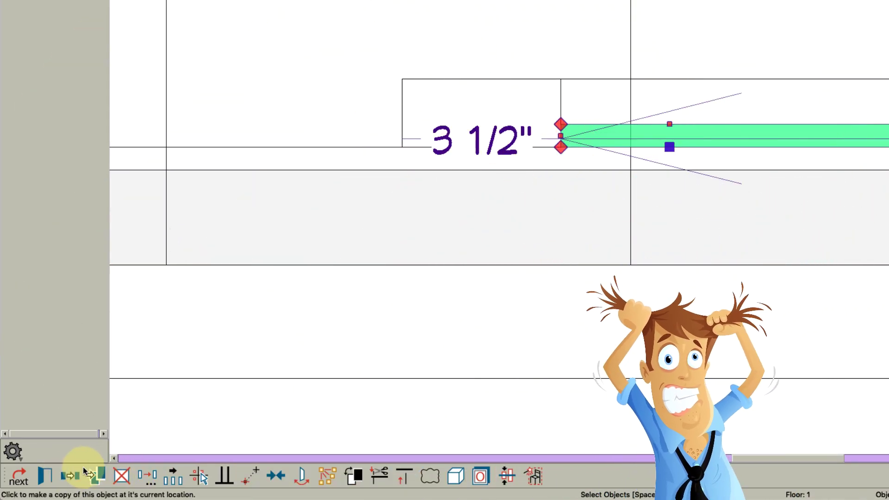
pyautogui.click(275, 477)
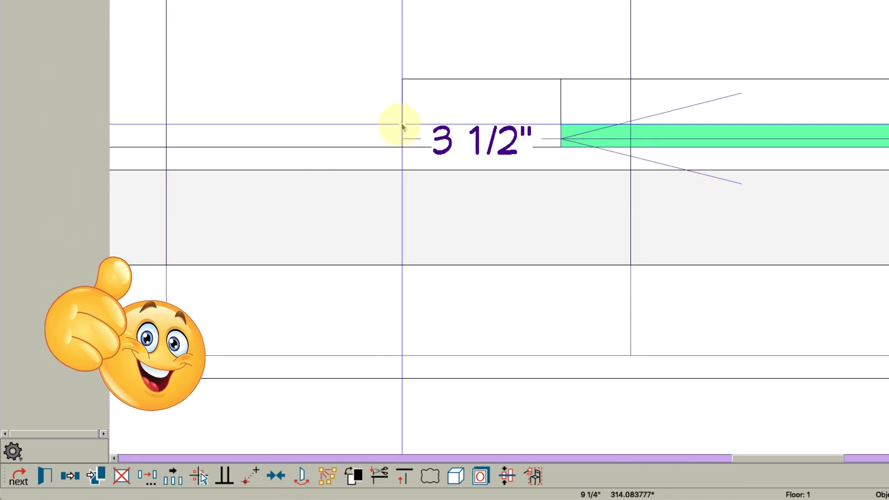
pyautogui.scroll(-3, 446, 181)
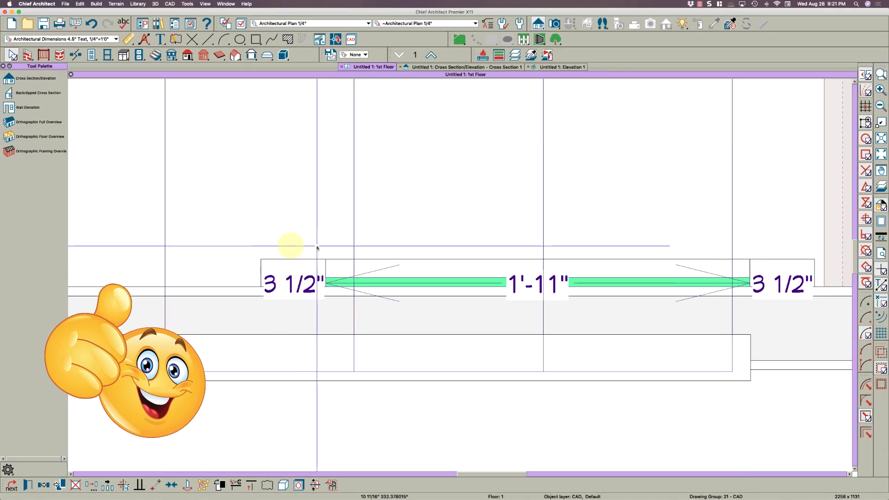
pyautogui.click(329, 280)
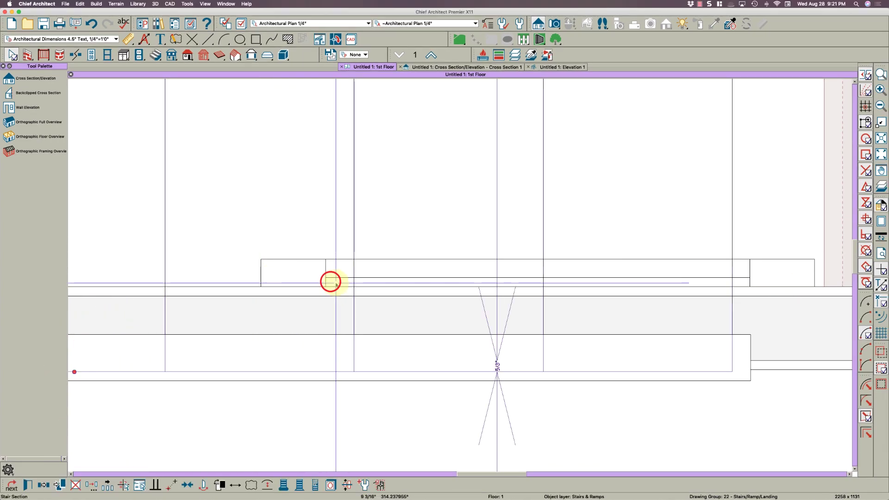
pyautogui.click(337, 284)
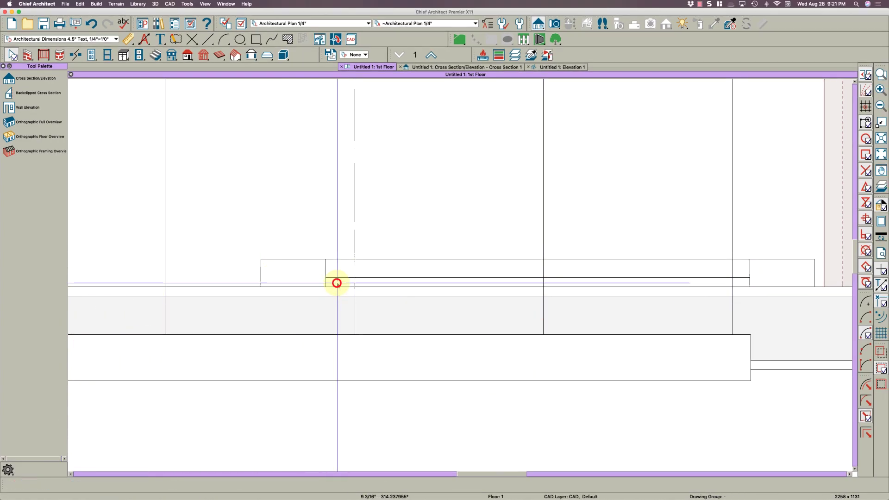
pyautogui.click(337, 284)
pyautogui.click(442, 275)
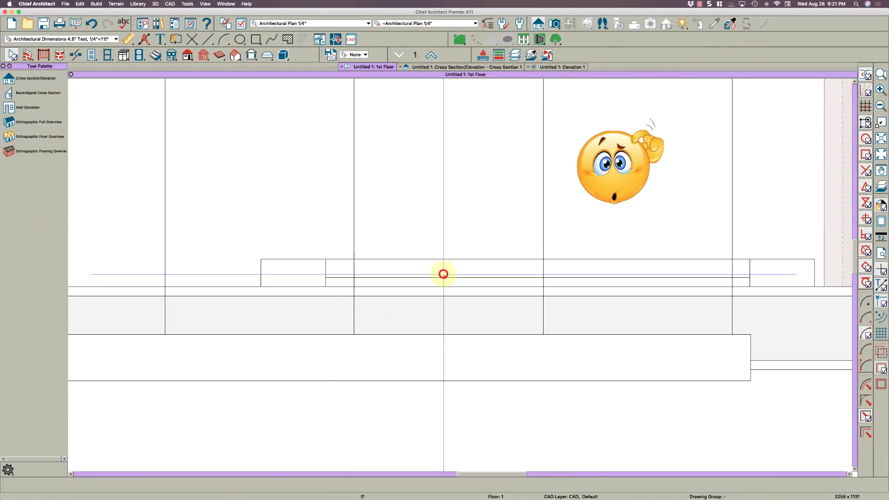
pyautogui.click(443, 272)
pyautogui.click(447, 274)
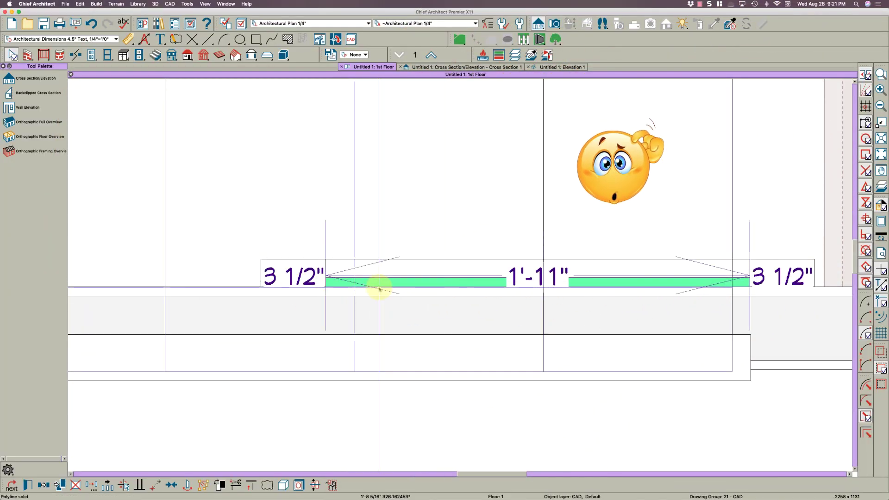
pyautogui.press('Delete')
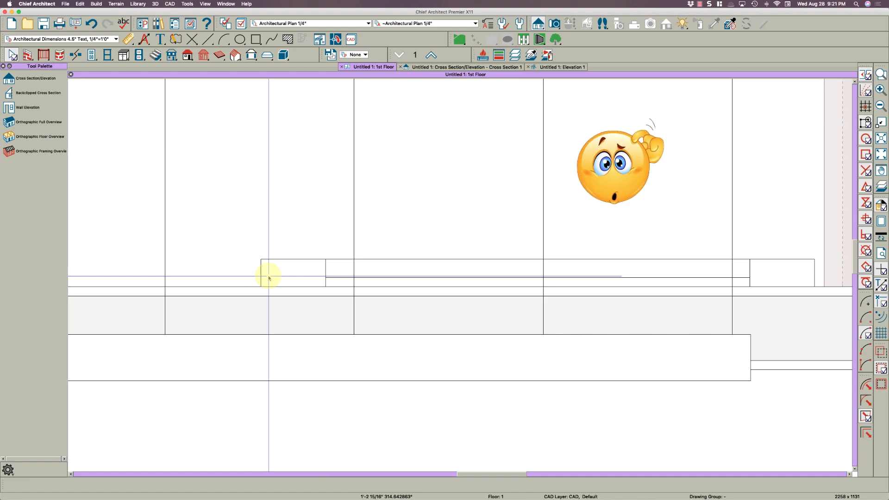
# Draw a horizontal CAD line about 4 5/16" long outward from the middle of the door frame's end edge.
pyautogui.press('l')
pyautogui.moveTo(261, 273); pyautogui.dragTo(304, 275)
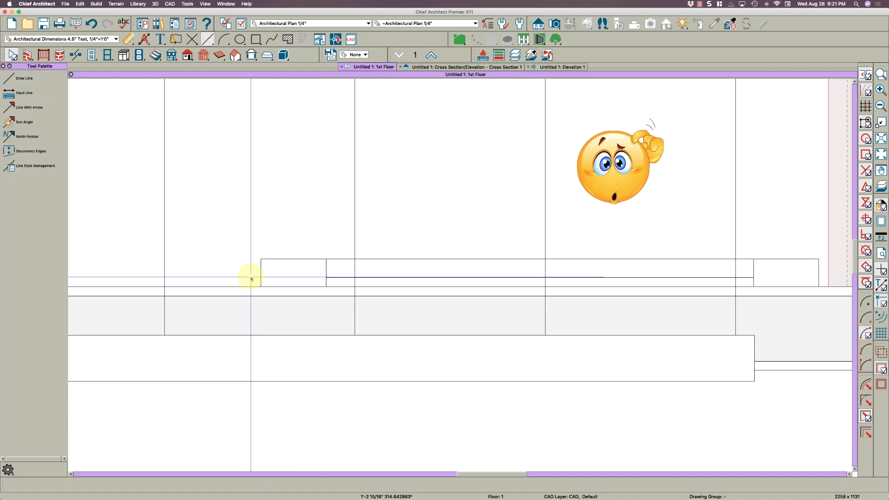
pyautogui.scroll(3, 255, 277)
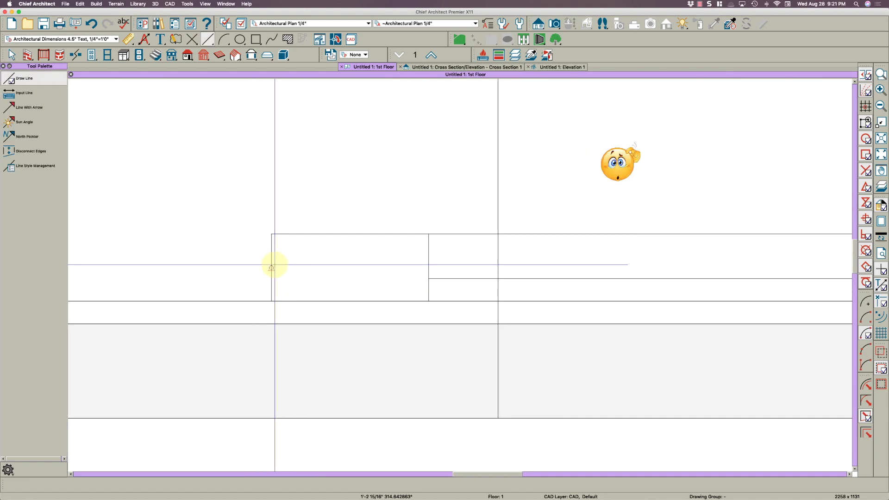
pyautogui.moveTo(275, 265); pyautogui.dragTo(80, 265)
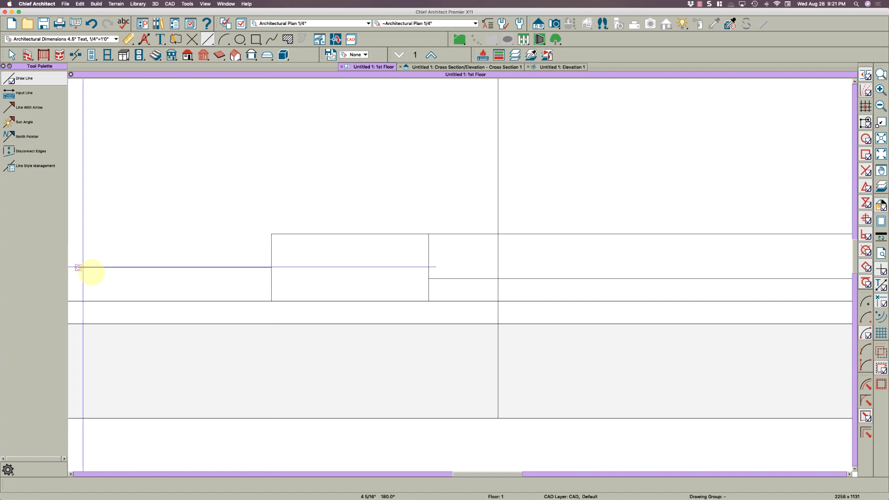
pyautogui.scroll(-1, 195, 302)
pyautogui.scroll(-1, 195, 302)
pyautogui.press('space')
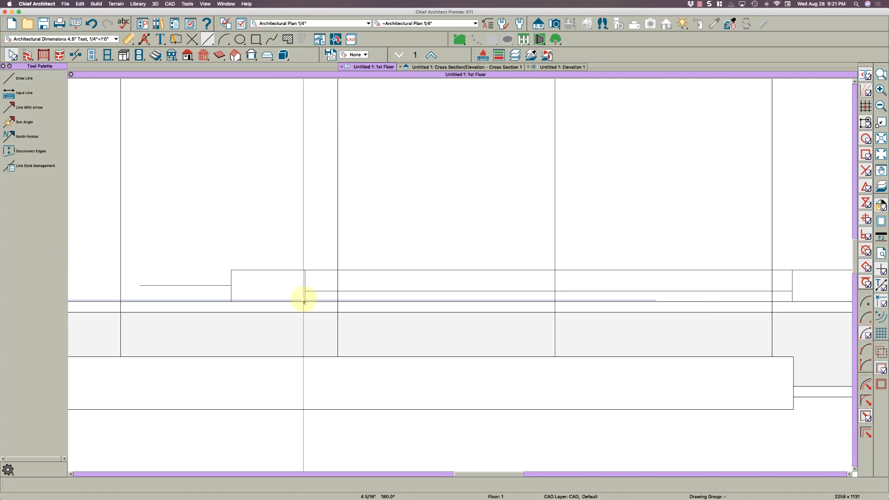
# Try to center the door panel on the short CAD line.
pyautogui.click(388, 297)
pyautogui.click(388, 299)
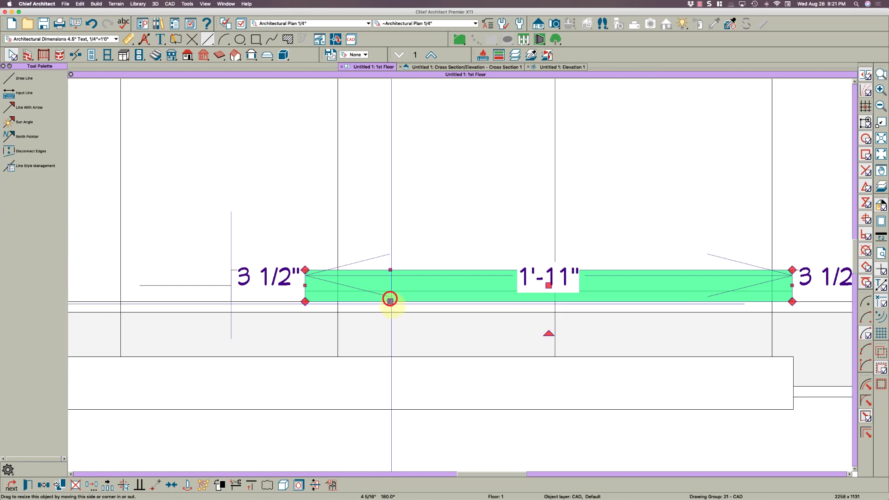
pyautogui.moveTo(391, 300); pyautogui.dragTo(394, 290)
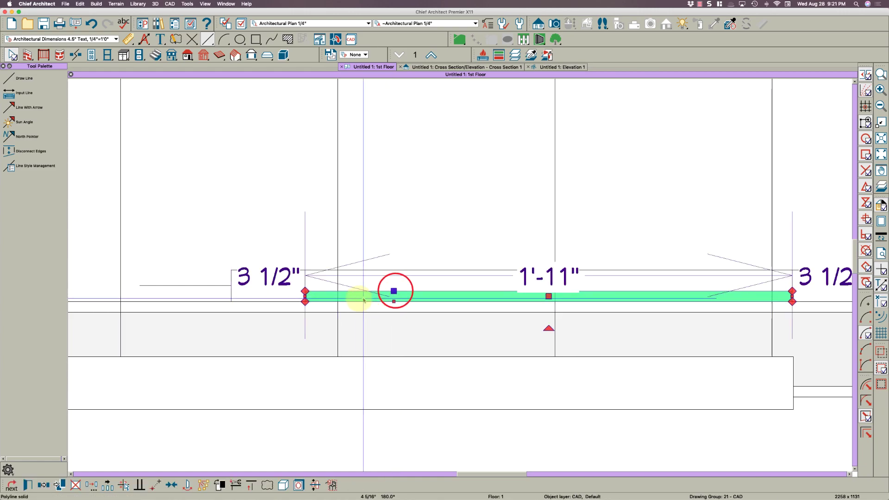
pyautogui.press('Escape')
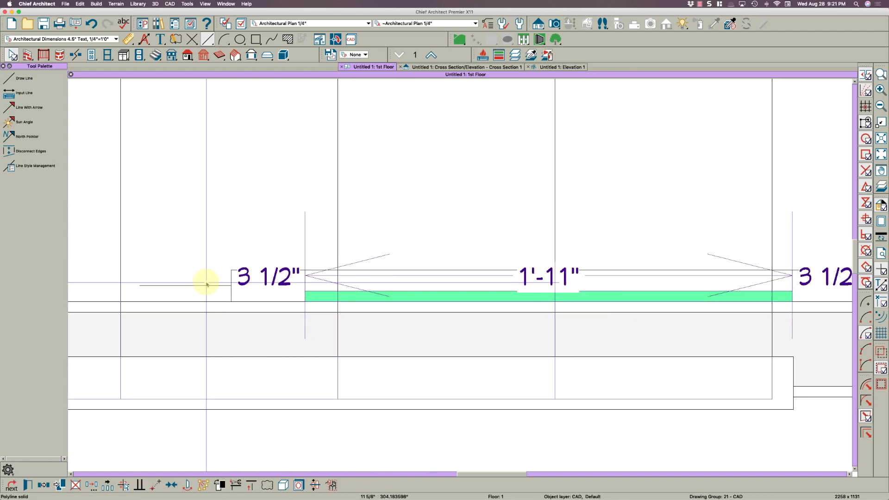
pyautogui.scroll(-2, 241, 293)
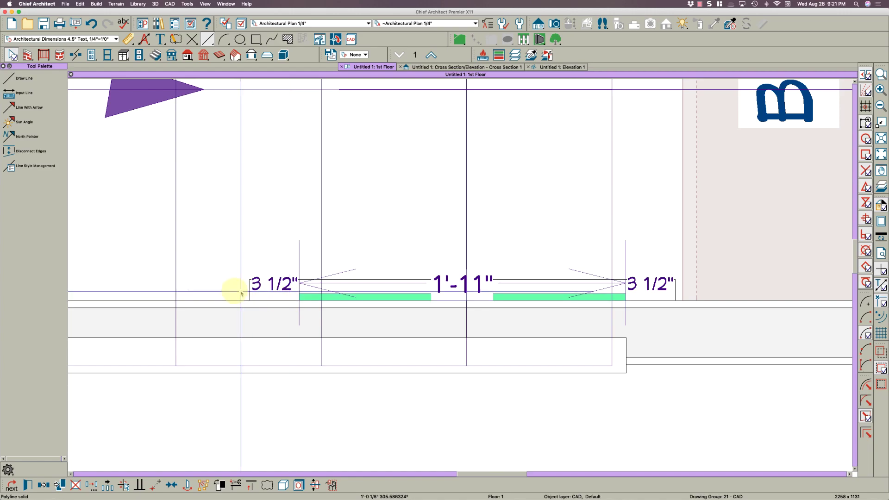
pyautogui.click(203, 288)
pyautogui.scroll(-2, 315, 287)
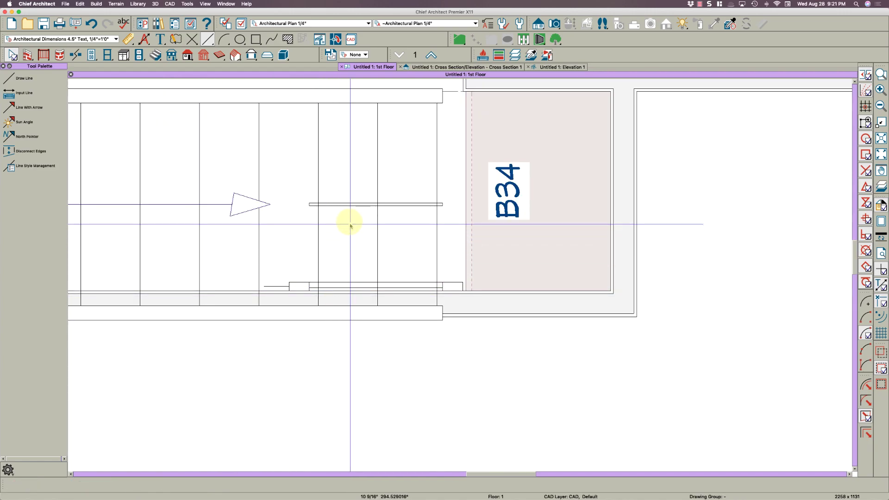
# Extend the short CAD line through the middle of the door's thickness to about 7'-1 7/16" long.
pyautogui.click(343, 205)
pyautogui.click(270, 285)
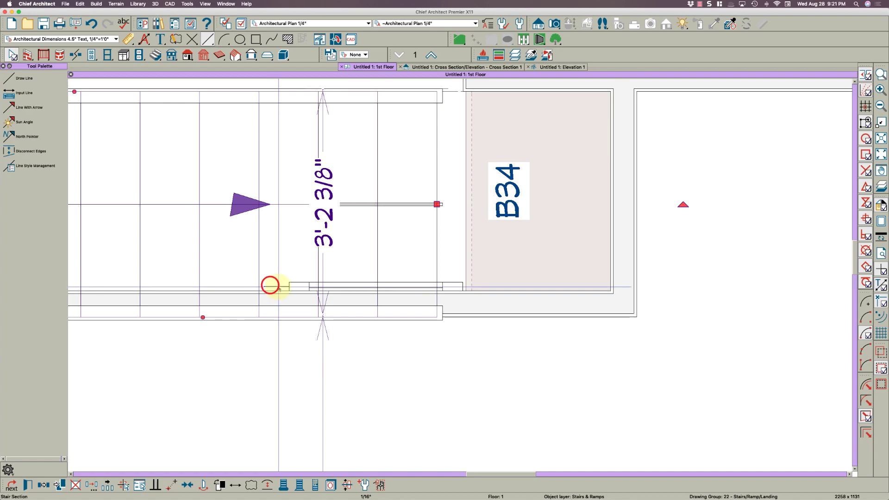
pyautogui.click(270, 286)
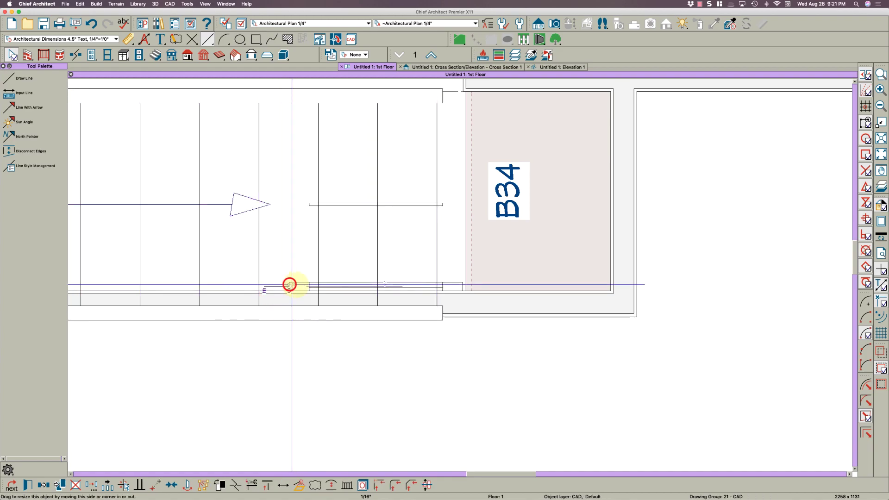
pyautogui.moveTo(290, 285); pyautogui.dragTo(759, 287)
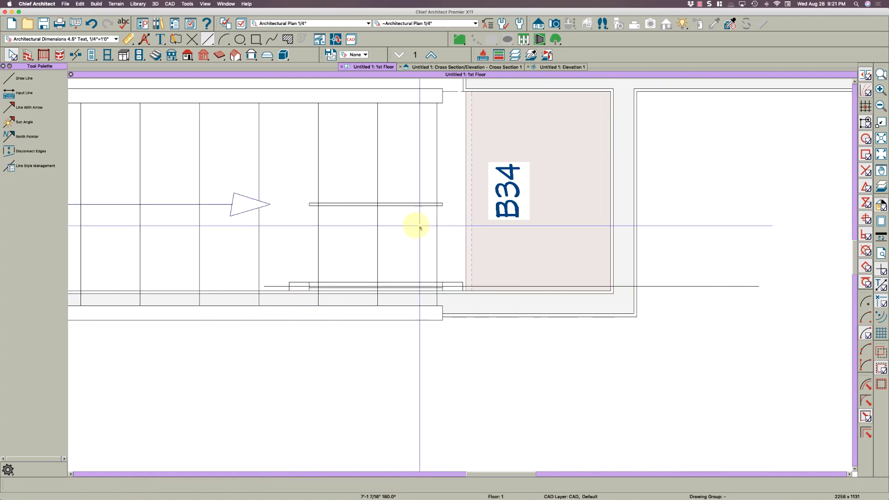
# Try to center the panel lying across the stairs on the extended CAD line, and undo the move.
pyautogui.click(407, 204)
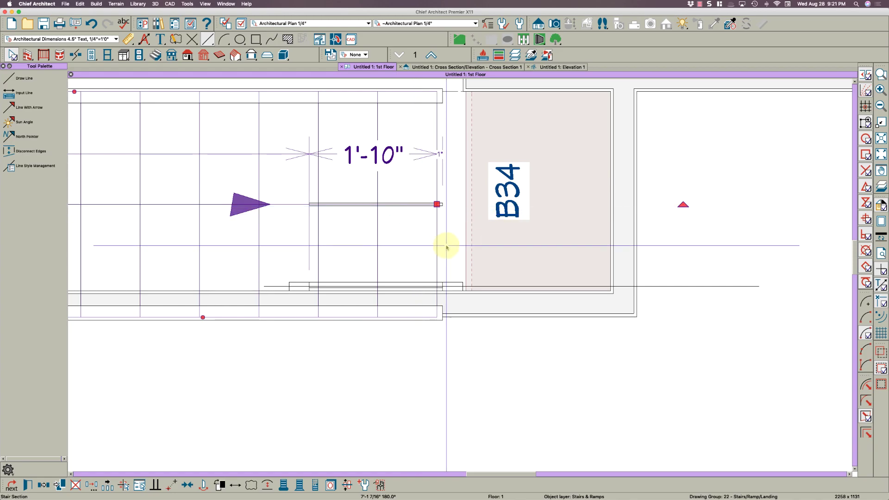
pyautogui.press('c')
pyautogui.click(690, 284)
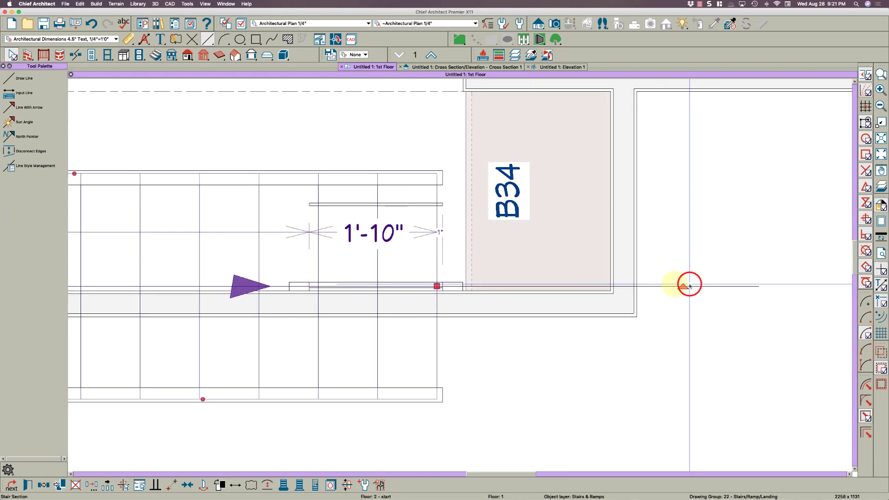
pyautogui.scroll(6, 426, 293)
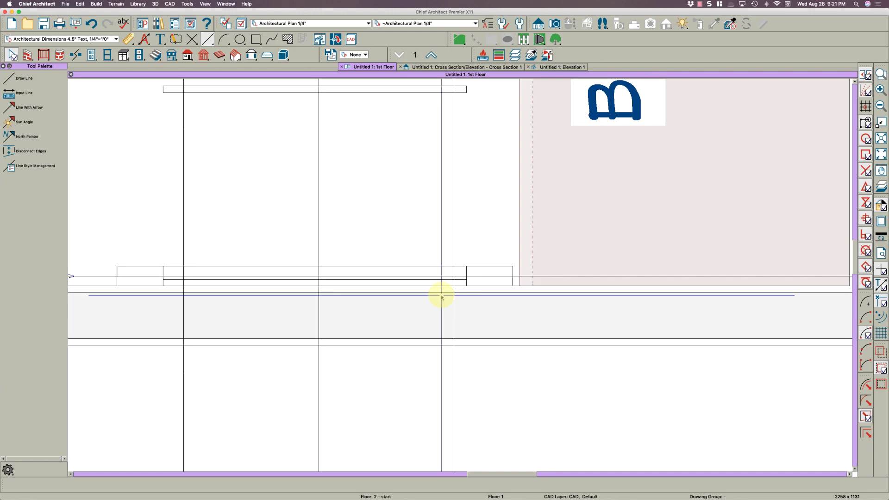
pyautogui.click(434, 276)
pyautogui.click(433, 280)
pyautogui.scroll(-5, 430, 299)
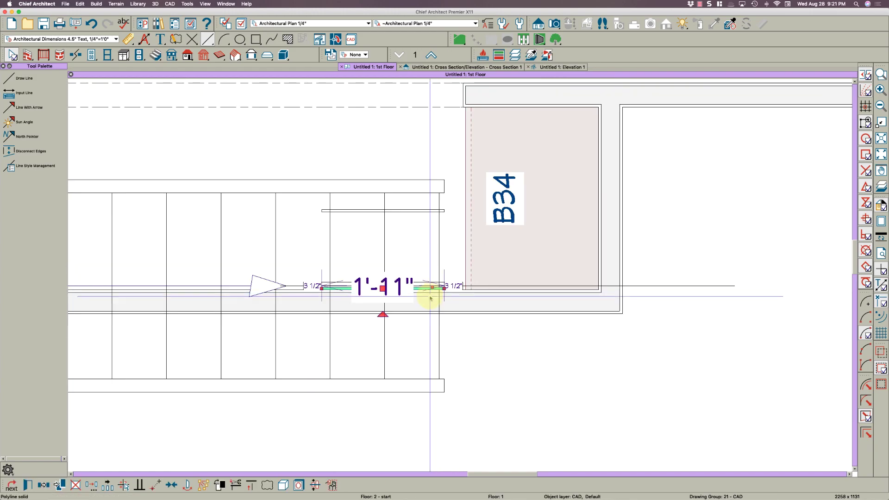
pyautogui.press('Escape')
pyautogui.press('super+z')
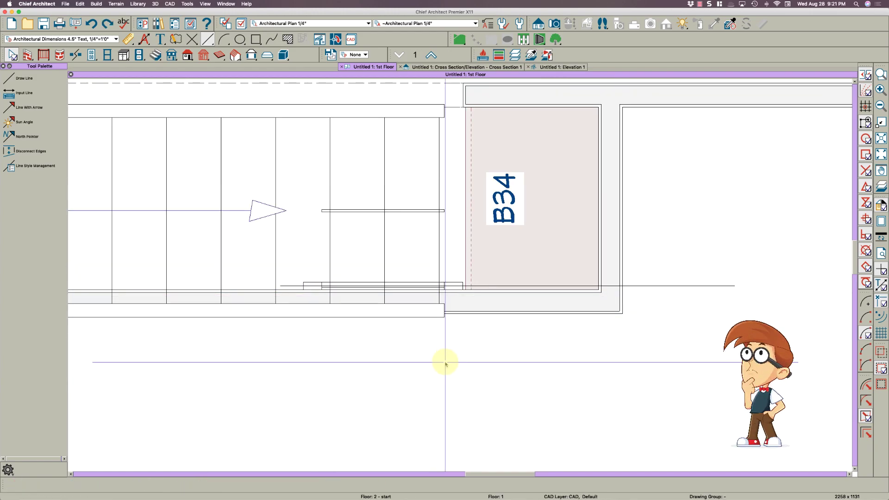
# Turn off the display of the "Stairs & Ramps" and "Stairs & Ramps, Up/Down Arrows" layers.
pyautogui.click(441, 235)
pyautogui.press('l')
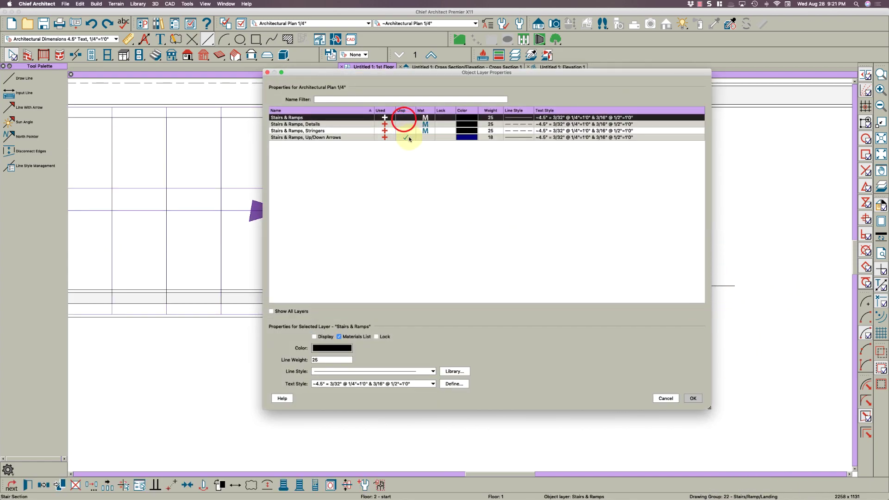
pyautogui.click(409, 138)
pyautogui.click(693, 398)
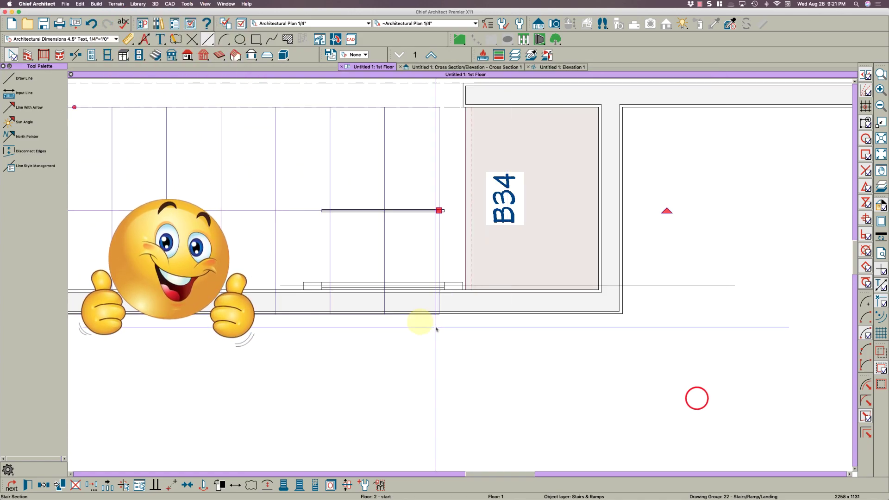
# Center the panel inside the door frame on the extended CAD line.
pyautogui.scroll(5, 436, 329)
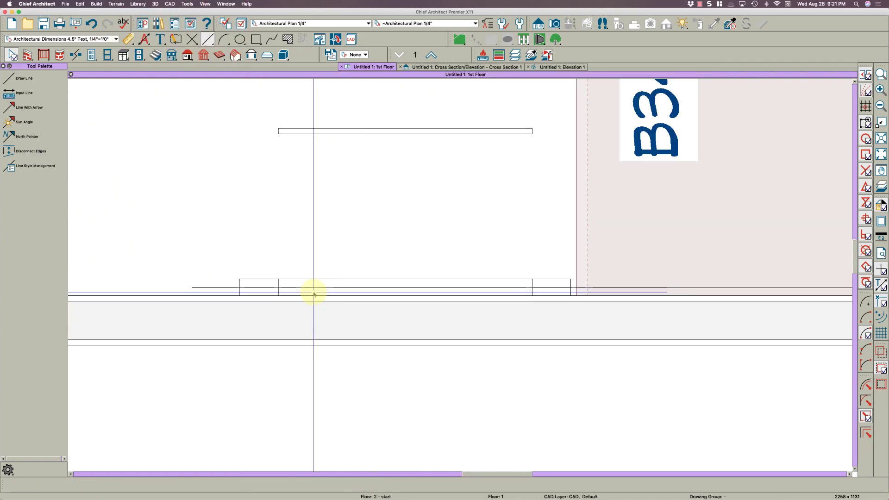
pyautogui.click(314, 292)
pyautogui.moveTo(314, 292); pyautogui.dragTo(210, 290)
pyautogui.press('Escape')
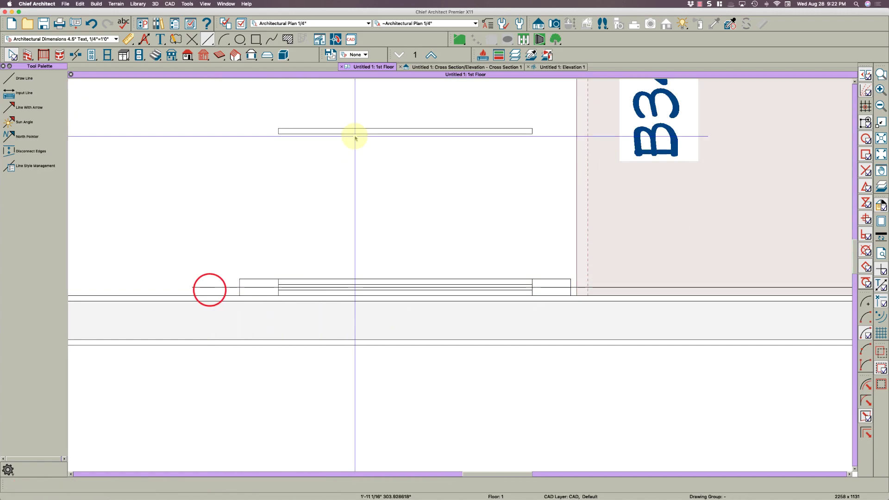
# Center the other panel, lying away from the door, on the same CAD line within the frame.
pyautogui.click(350, 132)
pyautogui.keyDown('shift'); pyautogui.click(296, 321); pyautogui.keyUp('shift')
pyautogui.moveTo(254, 332); pyautogui.dragTo(220, 284)
pyautogui.click(221, 284)
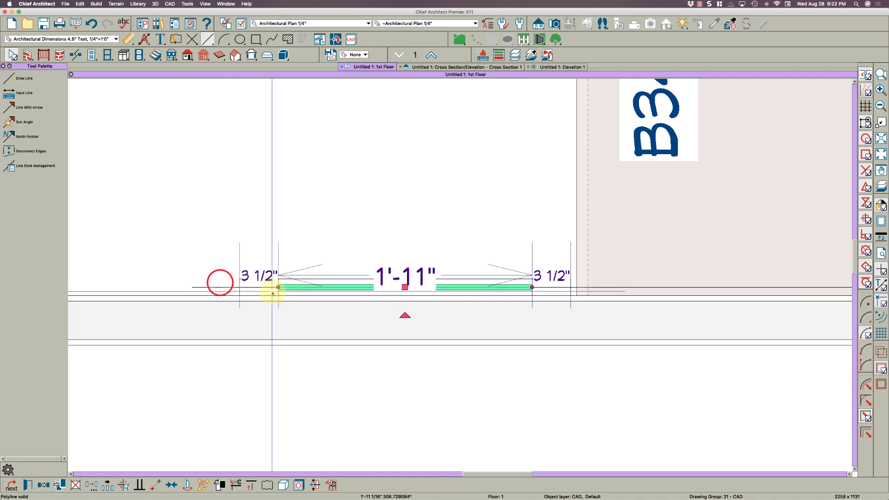
pyautogui.press('Escape')
# Delete the CAD line running through the door.
pyautogui.click(214, 287)
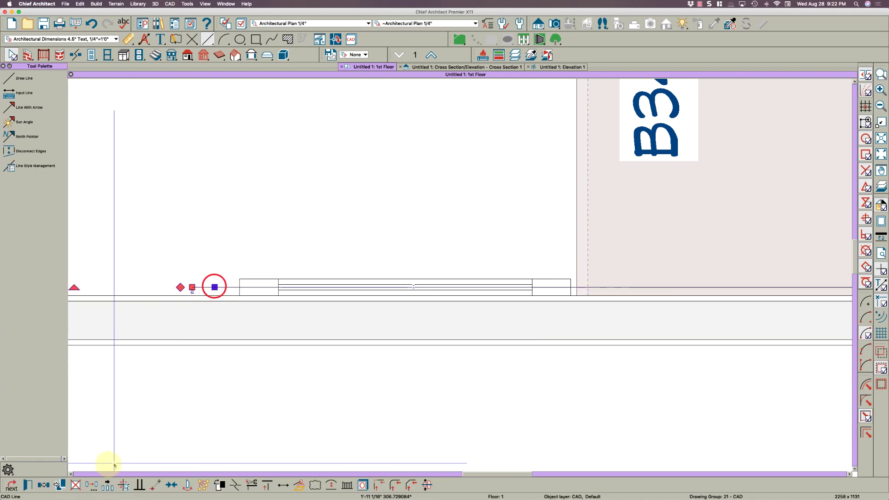
pyautogui.click(180, 483)
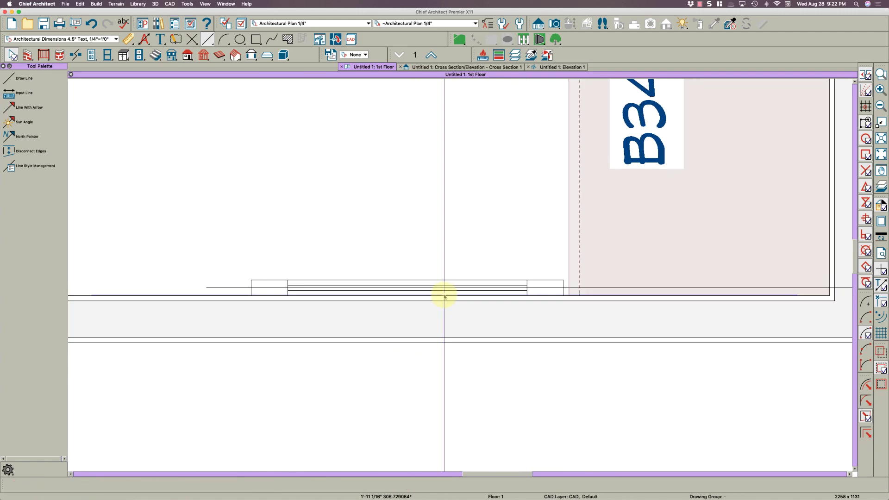
pyautogui.click(230, 287)
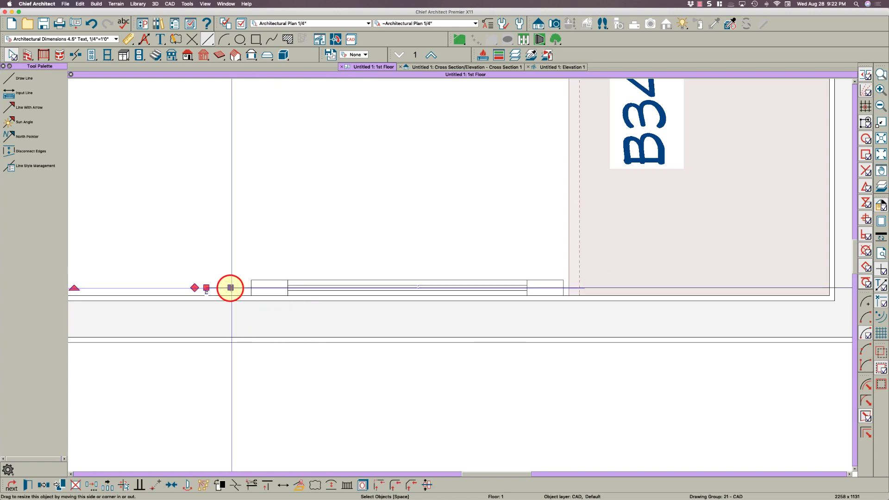
pyautogui.press('Delete')
pyautogui.moveTo(312, 195); pyautogui.dragTo(320, 214, button='middle')
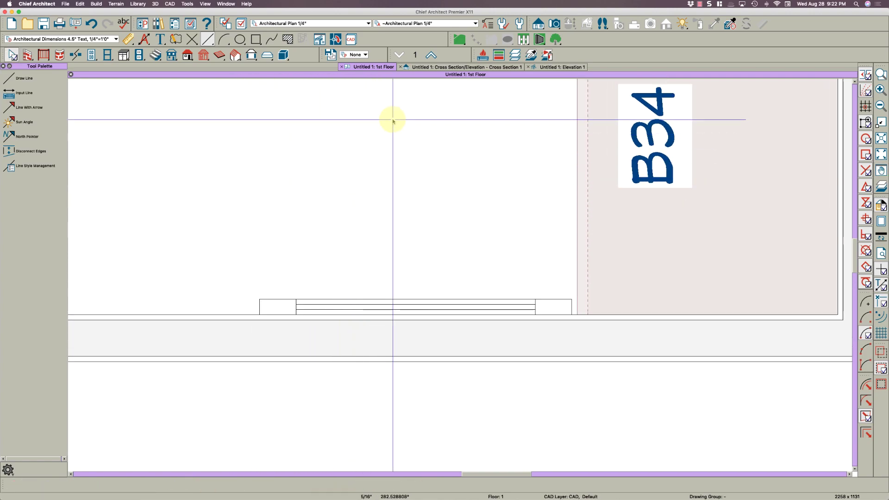
pyautogui.moveTo(393, 251); pyautogui.dragTo(393, 327, button='middle')
pyautogui.scroll(-2, 369, 373)
pyautogui.scroll(-1, 364, 323)
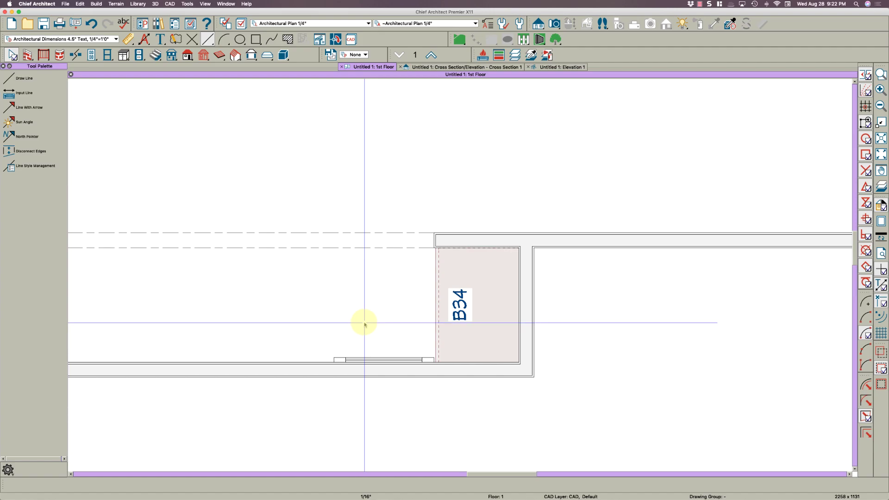
# Create a full camera view of the door and paint all its frame pieces with the baseboard's Interior Trim Color - Bone material.
pyautogui.moveTo(295, 180); pyautogui.dragTo(378, 319)
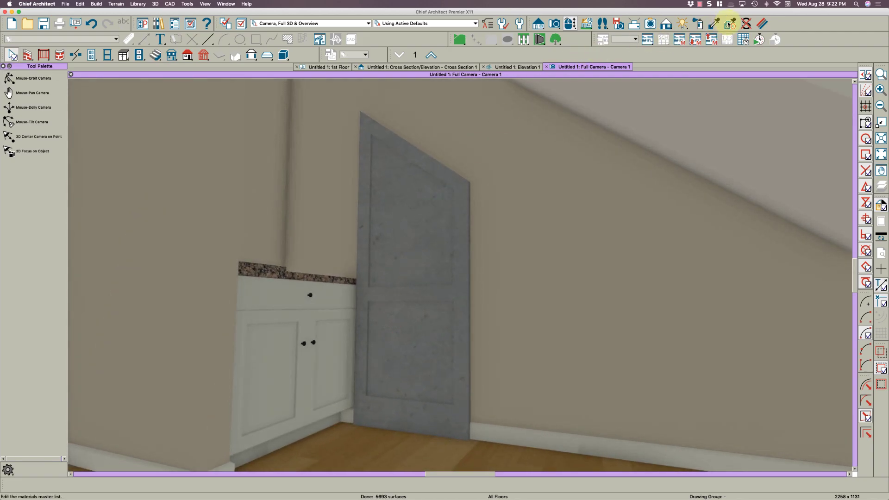
pyautogui.click(713, 23)
pyautogui.click(493, 438)
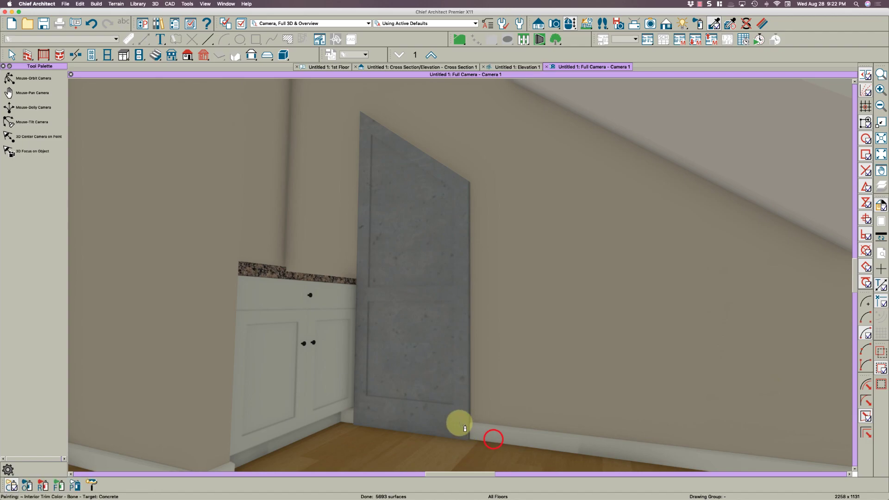
pyautogui.click(459, 421)
pyautogui.click(405, 414)
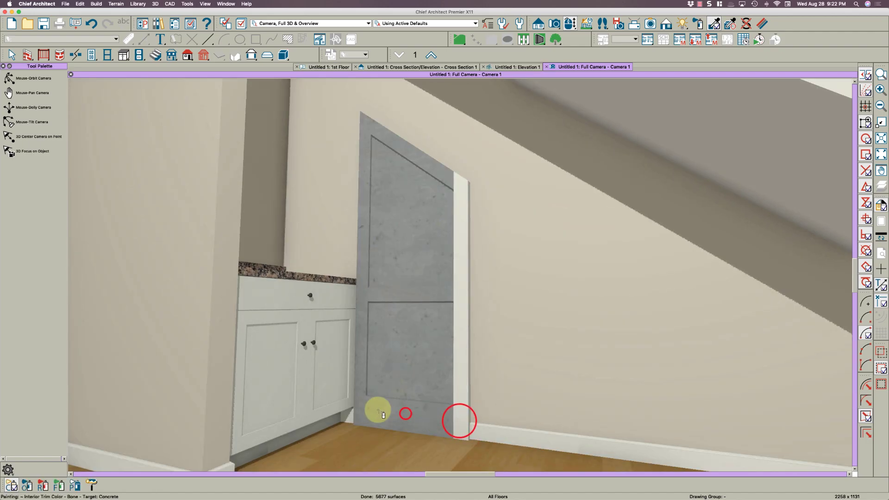
pyautogui.click(366, 391)
pyautogui.click(376, 298)
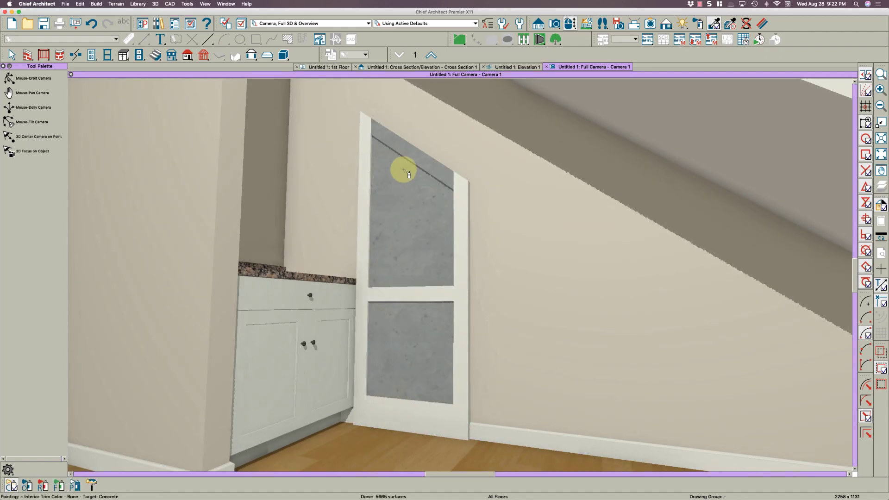
pyautogui.click(417, 158)
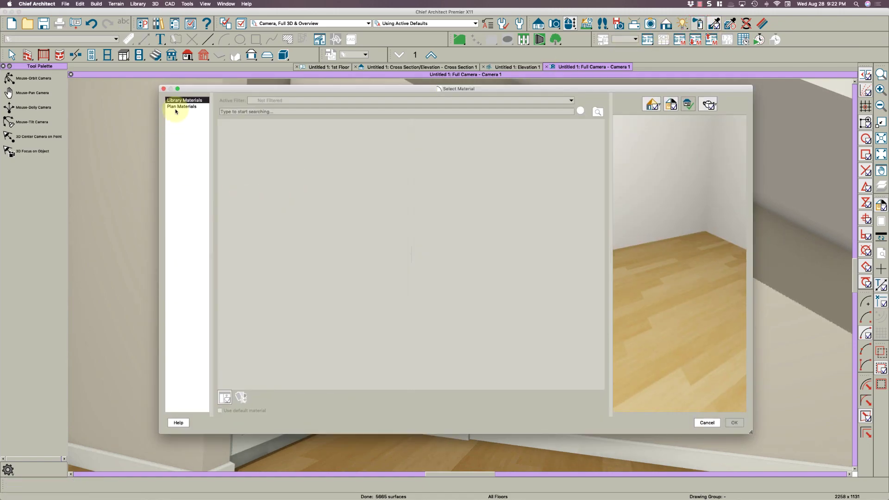
# Choose Color - Dew from the Re-Mix palette in the library materials and paint both door panels with it.
pyautogui.click(176, 107)
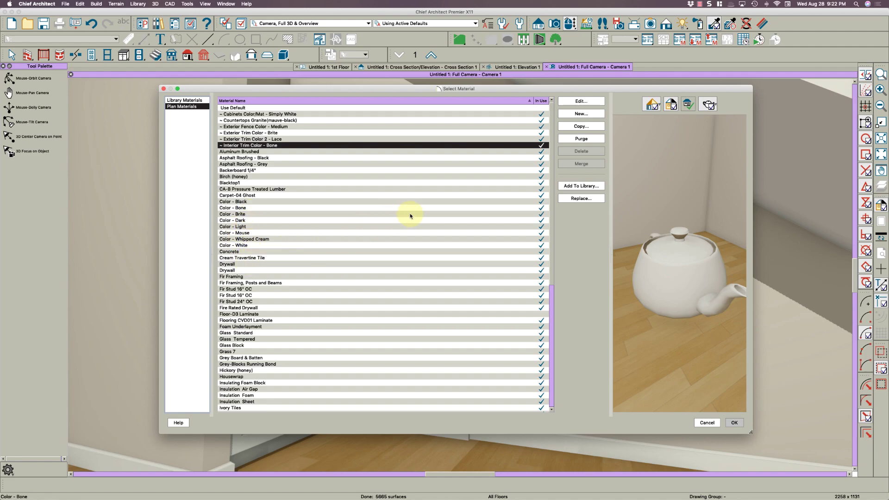
pyautogui.click(198, 101)
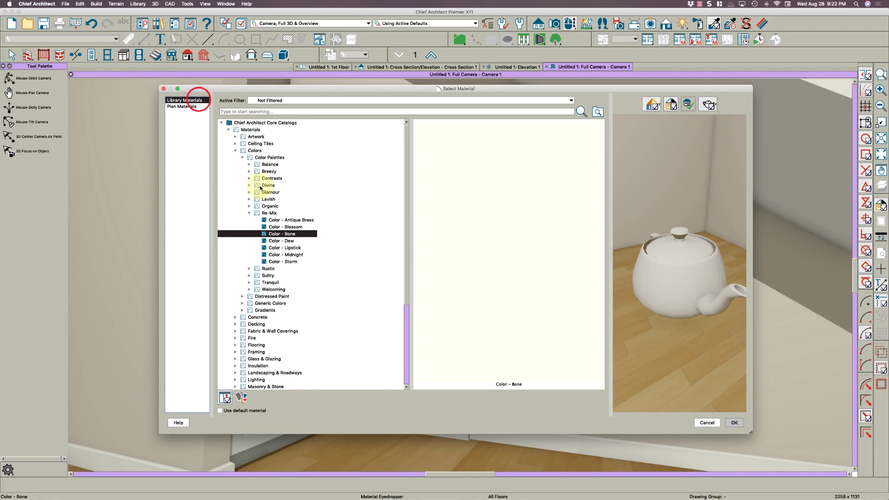
pyautogui.click(289, 241)
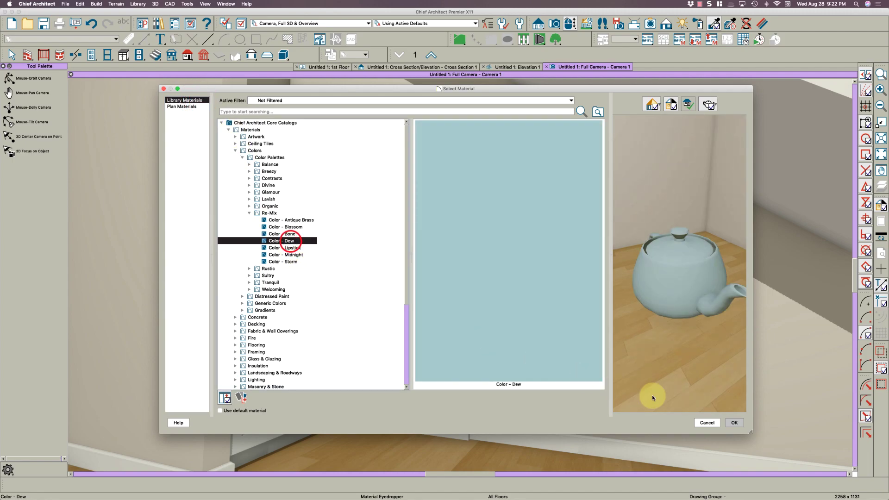
pyautogui.click(734, 423)
pyautogui.click(414, 254)
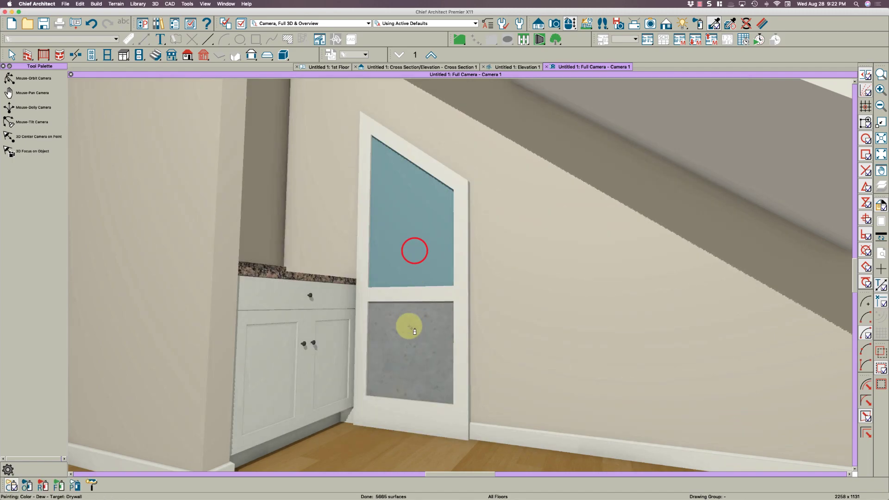
pyautogui.click(410, 324)
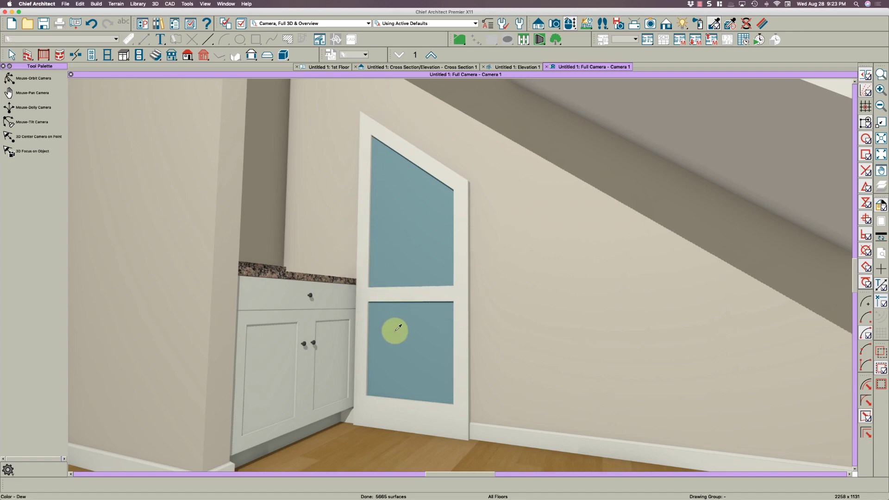
pyautogui.moveTo(394, 316); pyautogui.dragTo(393, 316)
pyautogui.press('space')
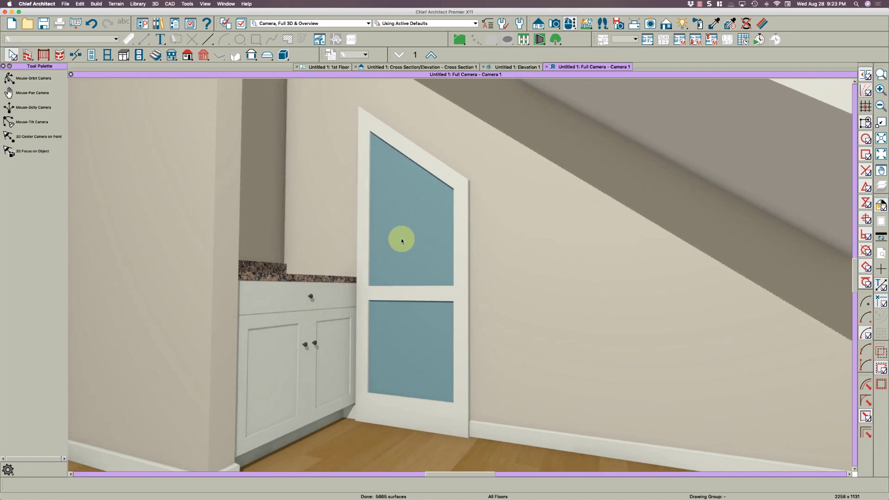
# Convert the five frame pieces and both panels together into a Door category symbol, added to the library, with advanced options shown.
pyautogui.press('space')
pyautogui.moveTo(396, 209); pyautogui.dragTo(399, 215)
pyautogui.press('space')
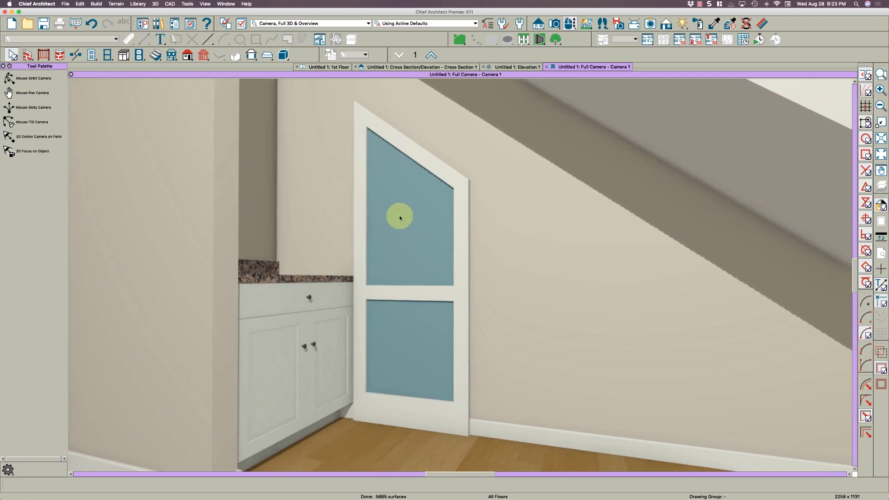
pyautogui.click(359, 260)
pyautogui.keyDown('shift'); pyautogui.click(395, 290); pyautogui.keyUp('shift')
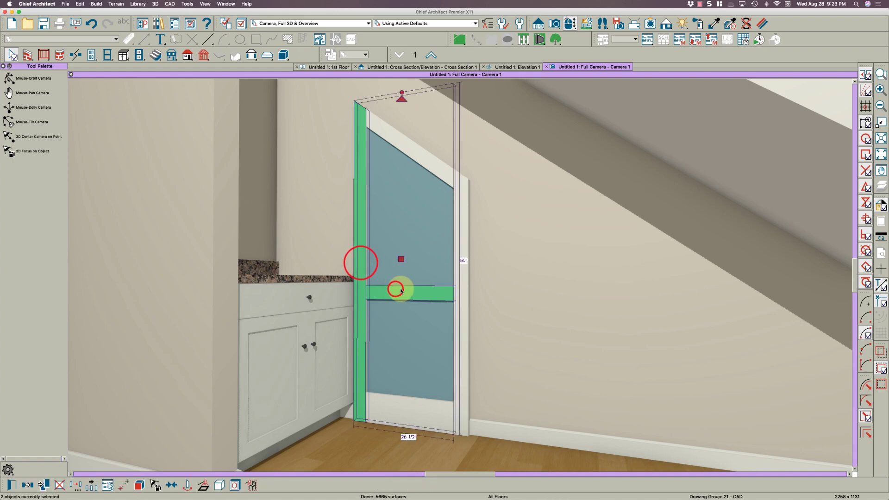
pyautogui.keyDown('shift'); pyautogui.click(463, 295); pyautogui.keyUp('shift')
pyautogui.keyDown('shift'); pyautogui.click(439, 172); pyautogui.keyUp('shift')
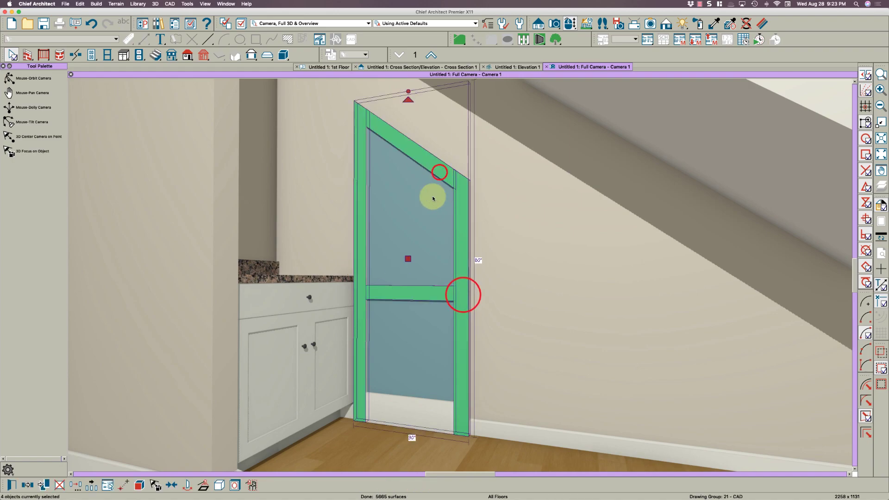
pyautogui.keyDown('shift'); pyautogui.click(396, 409); pyautogui.keyUp('shift')
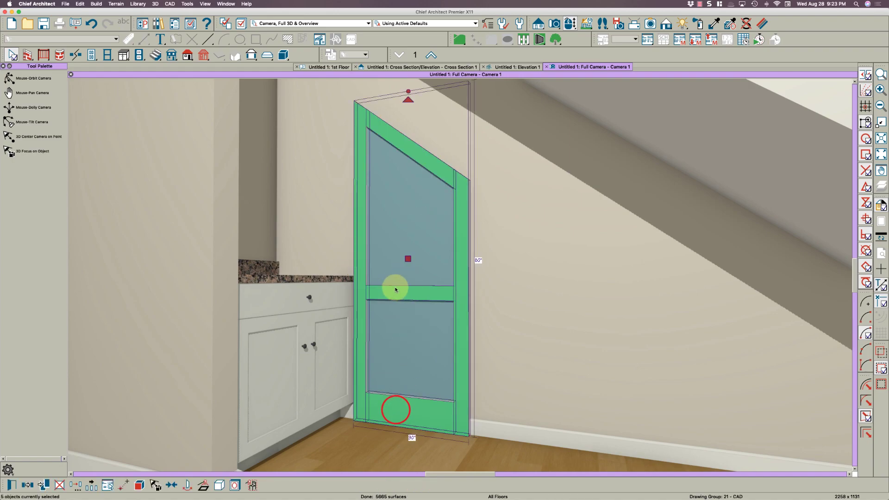
pyautogui.keyDown('shift'); pyautogui.click(400, 352); pyautogui.keyUp('shift')
pyautogui.keyDown('shift'); pyautogui.click(391, 253); pyautogui.keyUp('shift')
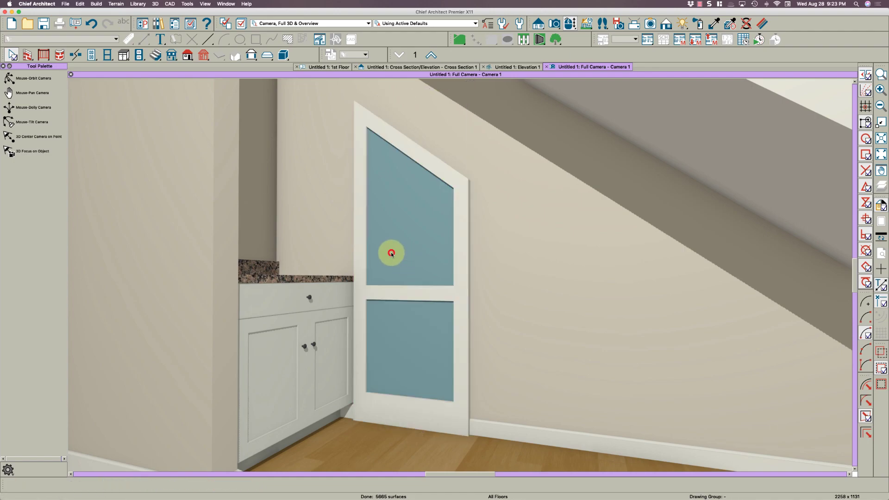
pyautogui.keyDown('shift'); pyautogui.click(391, 254); pyautogui.keyUp('shift')
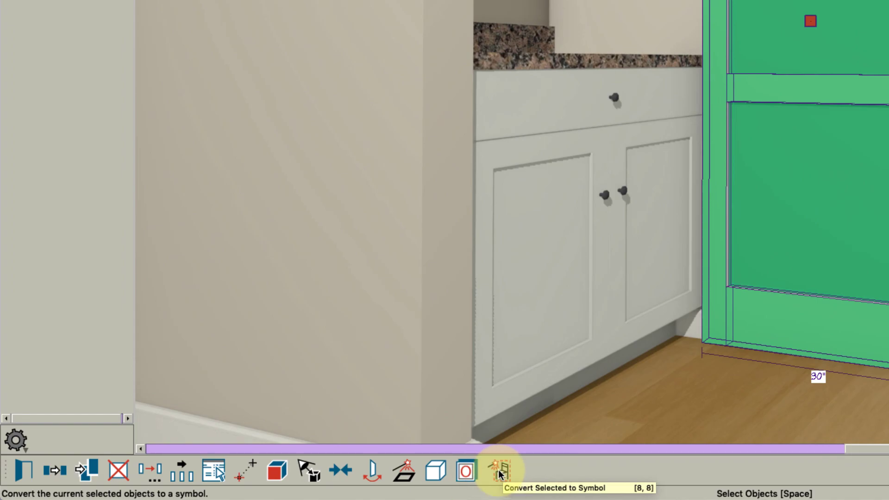
pyautogui.click(499, 472)
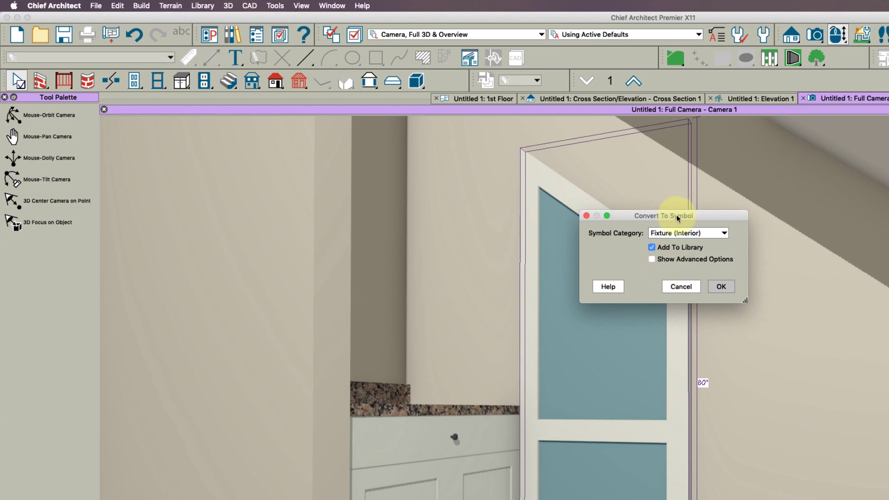
pyautogui.click(667, 233)
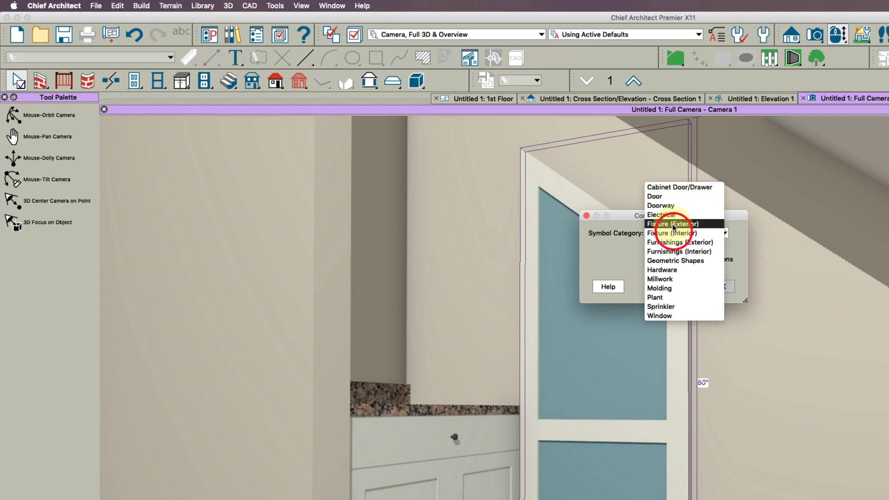
pyautogui.click(657, 197)
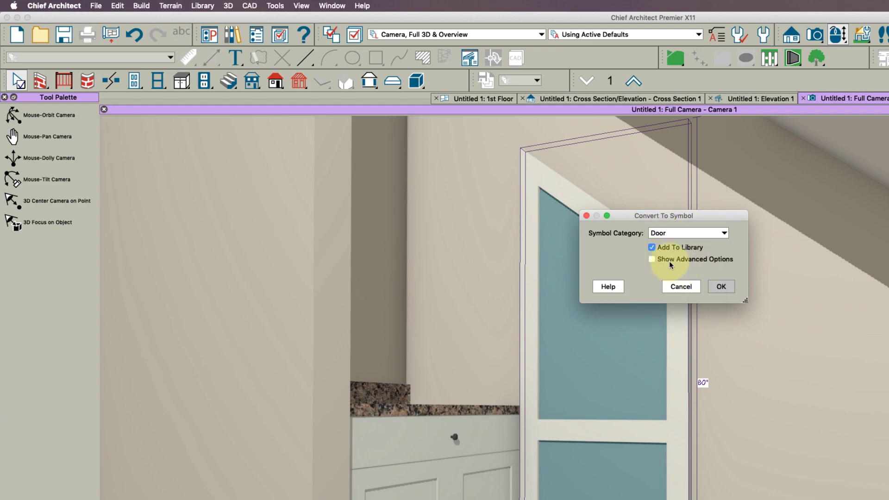
pyautogui.click(667, 260)
pyautogui.click(720, 286)
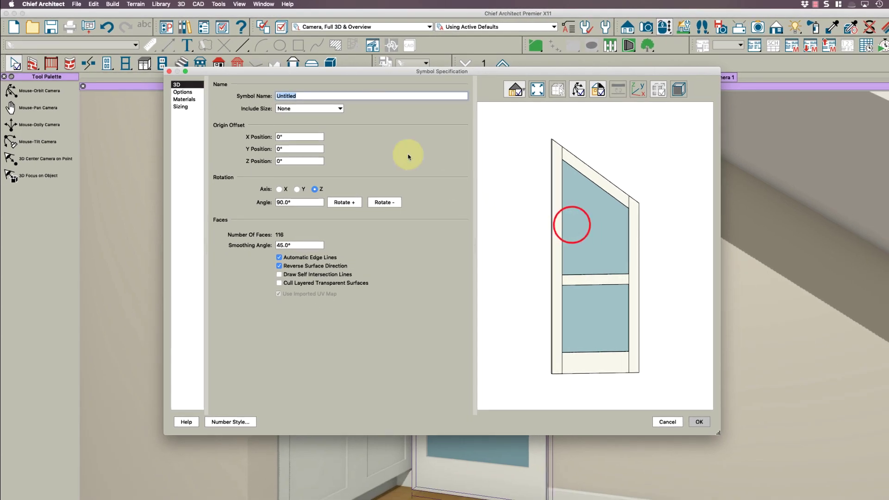
# Name the symbol "Door Slant 1" and review its options and material components.
pyautogui.click(298, 95)
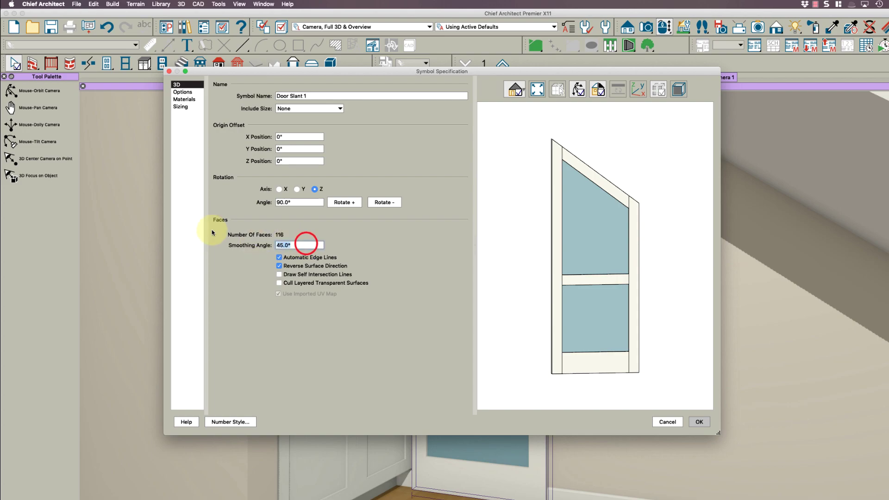
pyautogui.click(180, 93)
pyautogui.click(181, 100)
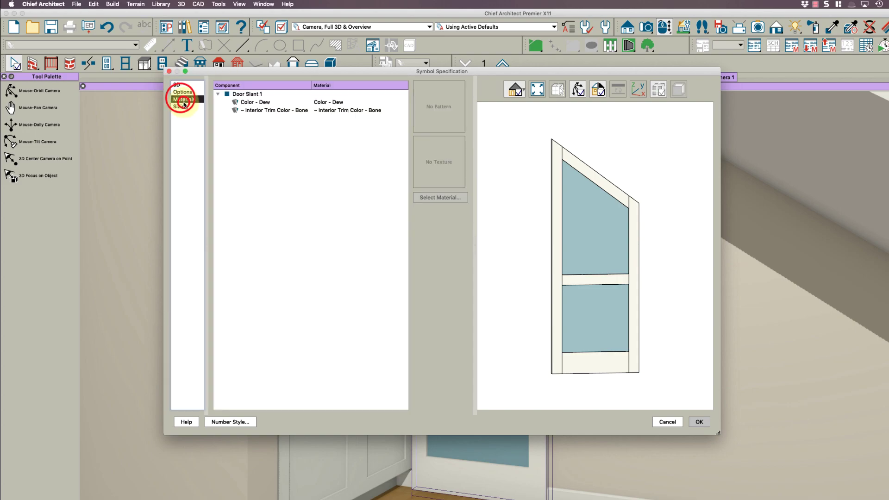
# Enable the symbol's first width stretch plane at 0" and its first height stretch plane at 38".
pyautogui.click(182, 107)
pyautogui.click(230, 146)
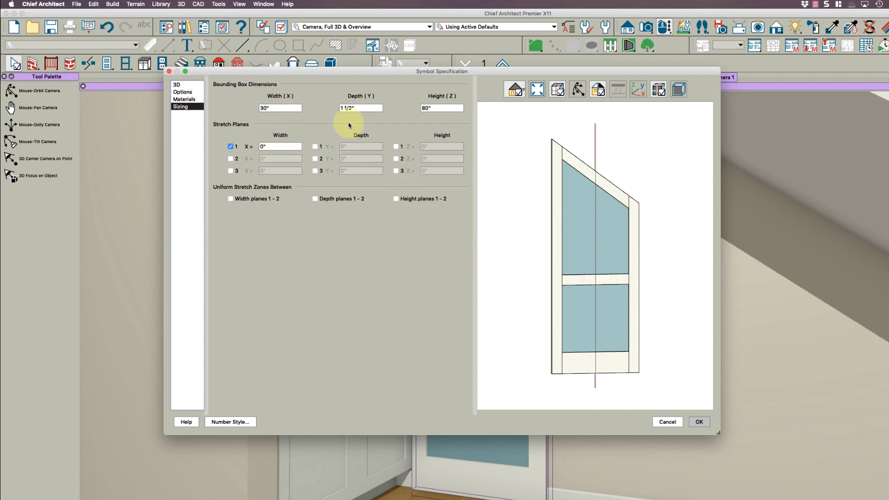
pyautogui.click(397, 147)
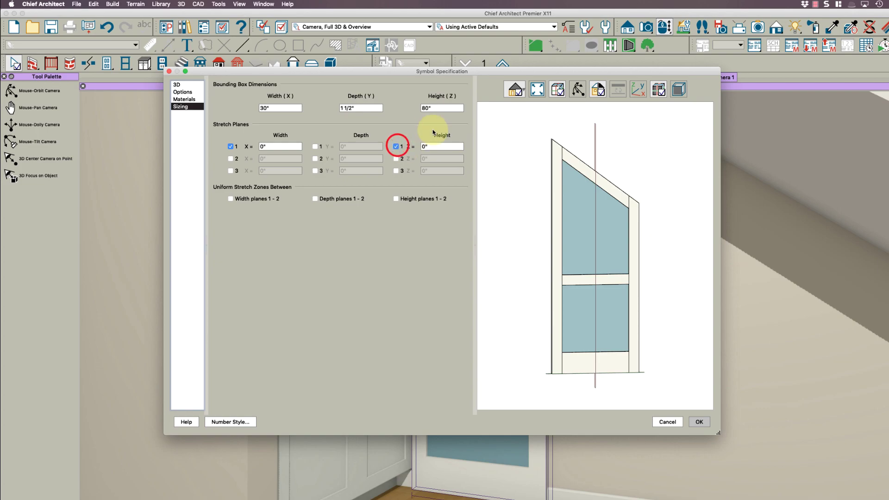
pyautogui.click(447, 145)
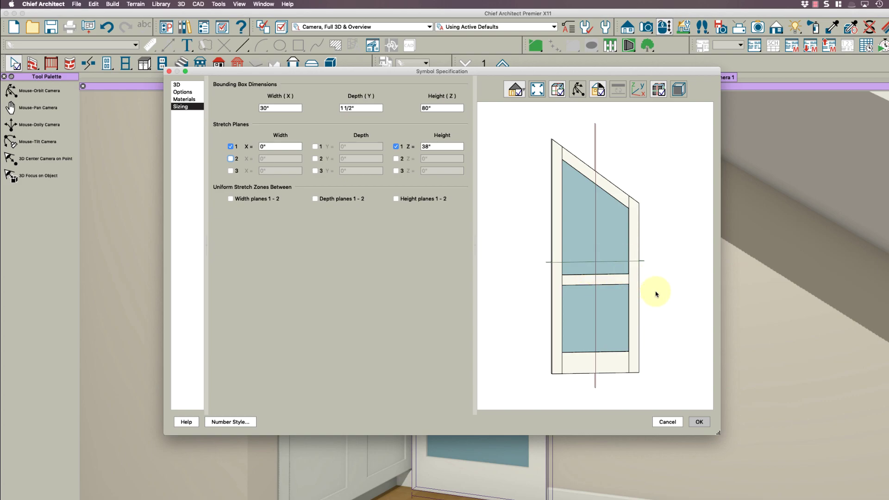
# Examine the stretch planes on the door preview from an angle and save the symbol to the library without placing a copy.
pyautogui.click(577, 89)
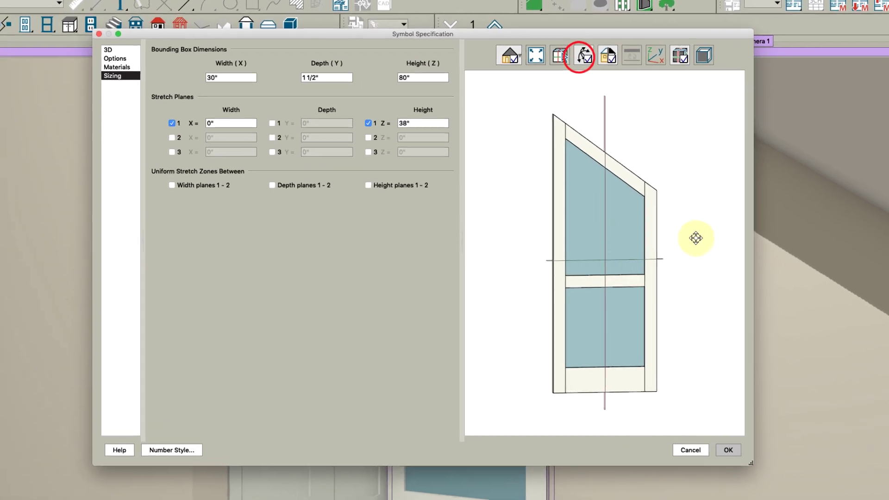
pyautogui.moveTo(672, 246); pyautogui.dragTo(565, 275)
pyautogui.scroll(5, 706, 285)
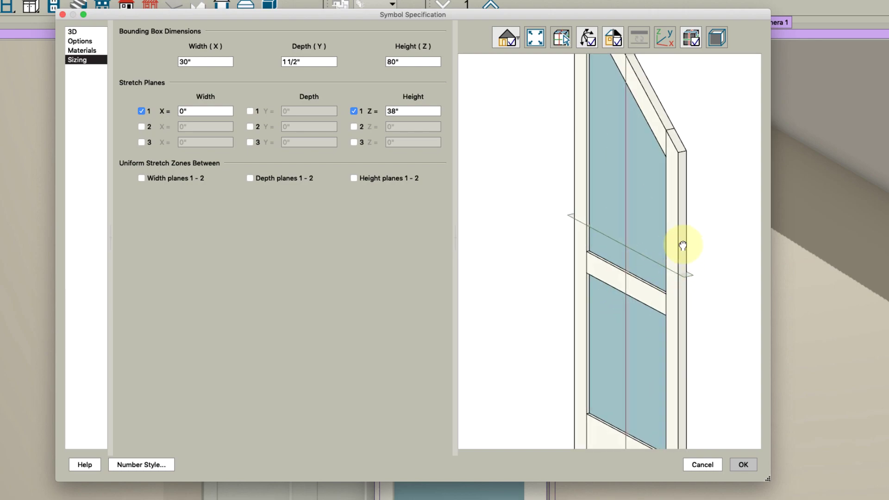
pyautogui.moveTo(682, 246); pyautogui.dragTo(633, 321)
pyautogui.moveTo(576, 369); pyautogui.dragTo(589, 255)
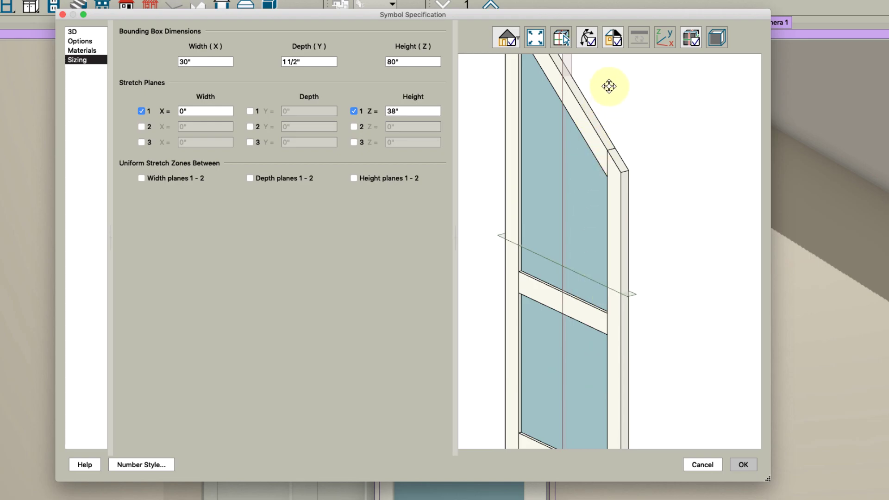
pyautogui.scroll(-1, 589, 361)
pyautogui.scroll(-1, 589, 362)
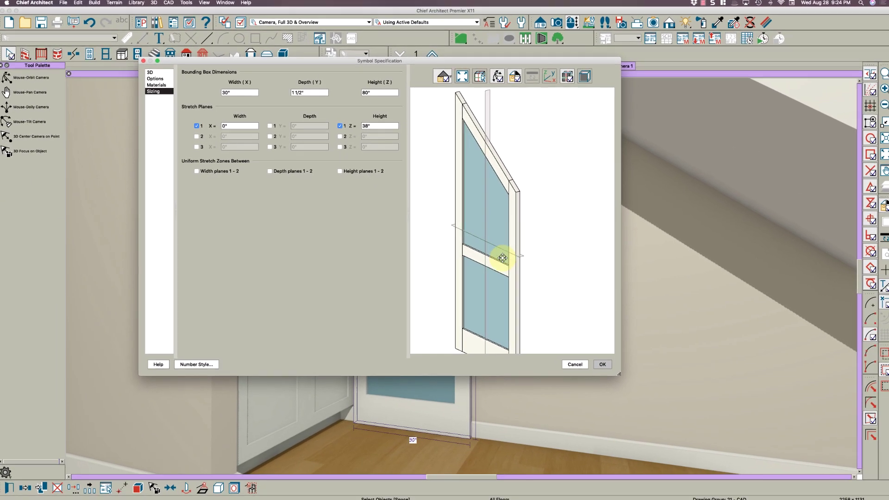
pyautogui.scroll(-1, 596, 308)
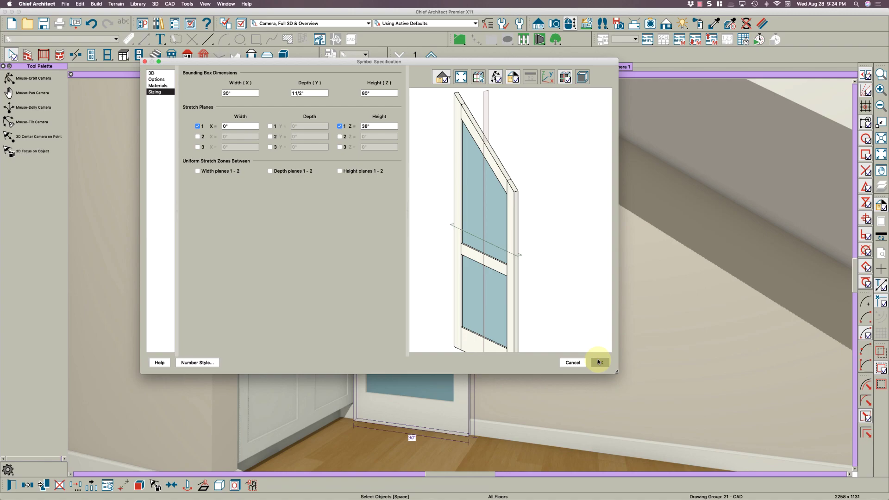
pyautogui.click(598, 362)
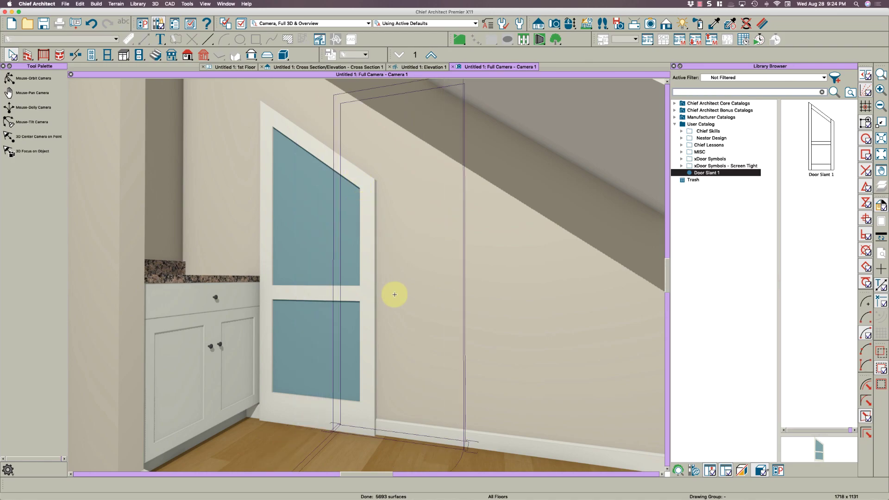
pyautogui.press('space')
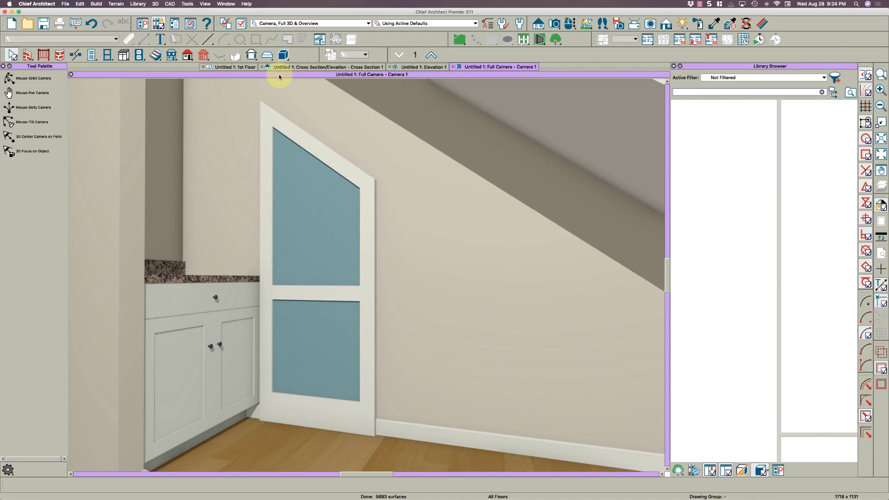
# In the 1st Floor plan, select all the original door solids together and move them out of the alcove, beyond the wall near cabinet B34.
pyautogui.click(240, 69)
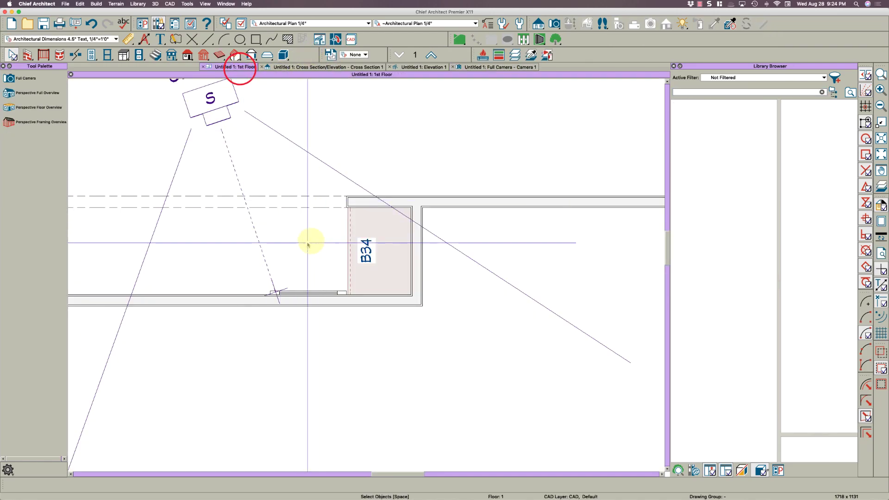
pyautogui.scroll(5, 235, 328)
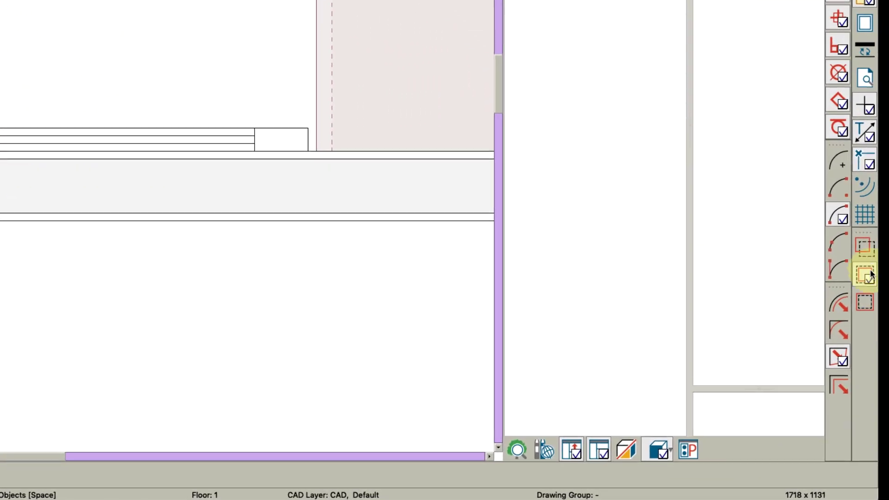
pyautogui.click(866, 274)
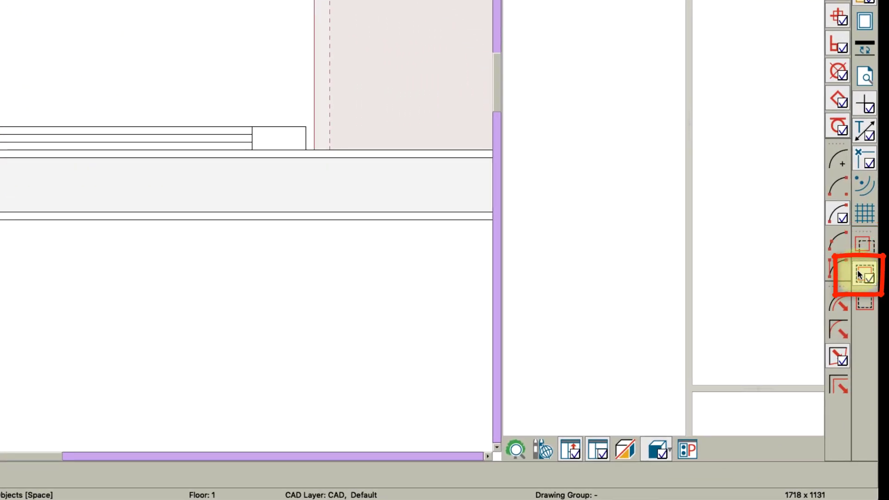
pyautogui.keyDown('shift'); pyautogui.moveTo(313, 173); pyautogui.dragTo(237, 135); pyautogui.keyUp('shift')
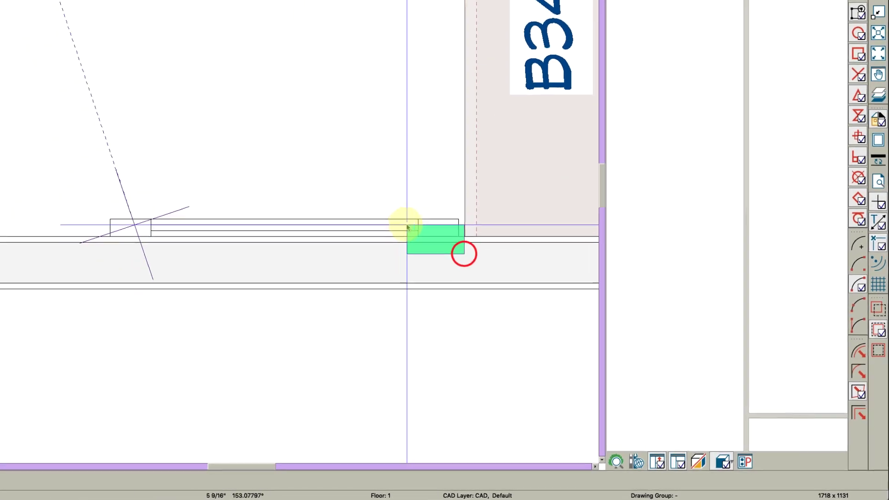
pyautogui.keyDown('shift'); pyautogui.moveTo(406, 225); pyautogui.dragTo(101, 190); pyautogui.keyUp('shift')
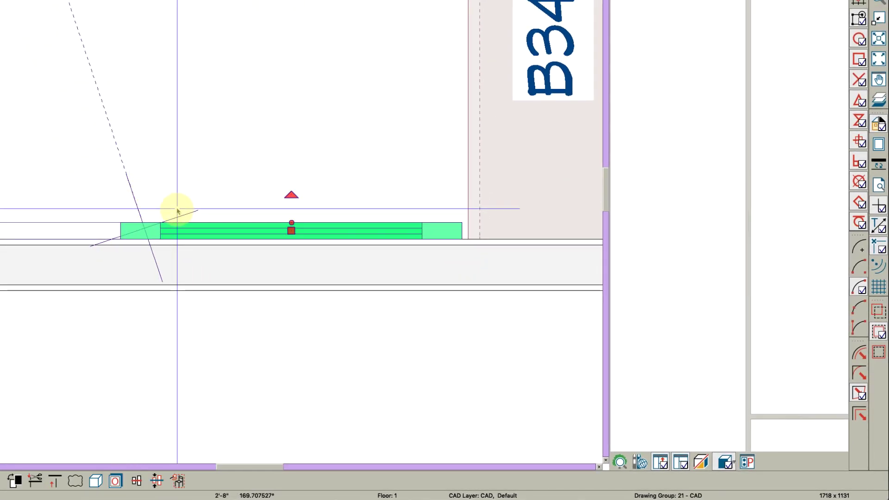
pyautogui.scroll(-3, 175, 209)
pyautogui.moveTo(231, 232); pyautogui.dragTo(481, 0)
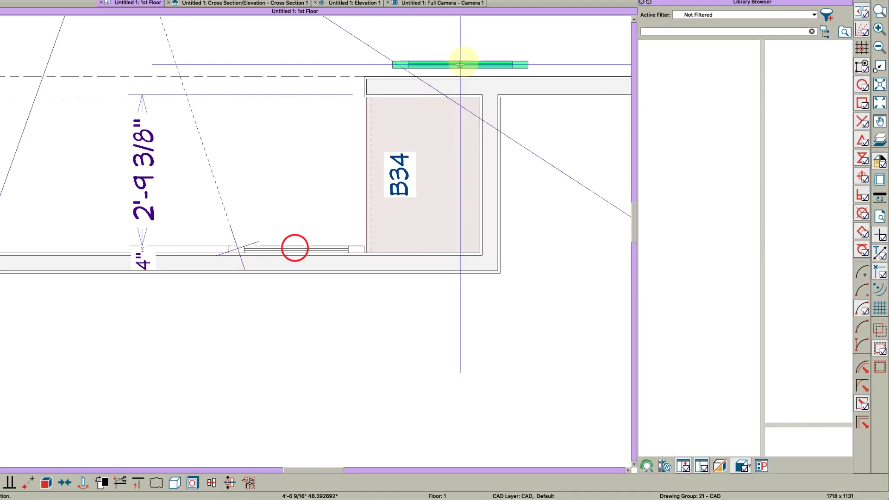
pyautogui.moveTo(567, 104); pyautogui.dragTo(564, 105)
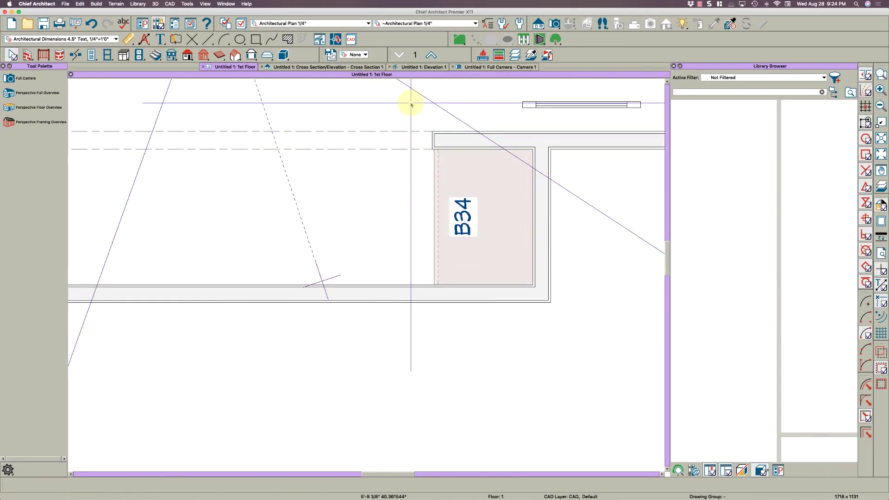
# Place the Door Slant 1 library symbol in the wall beneath the staircase in the Camera 1 view.
pyautogui.scroll(-5, 400, 228)
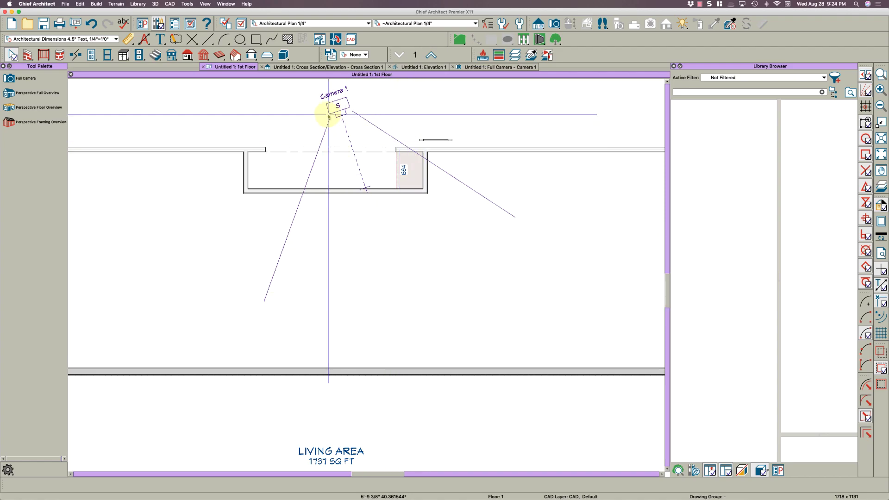
pyautogui.doubleClick(338, 106)
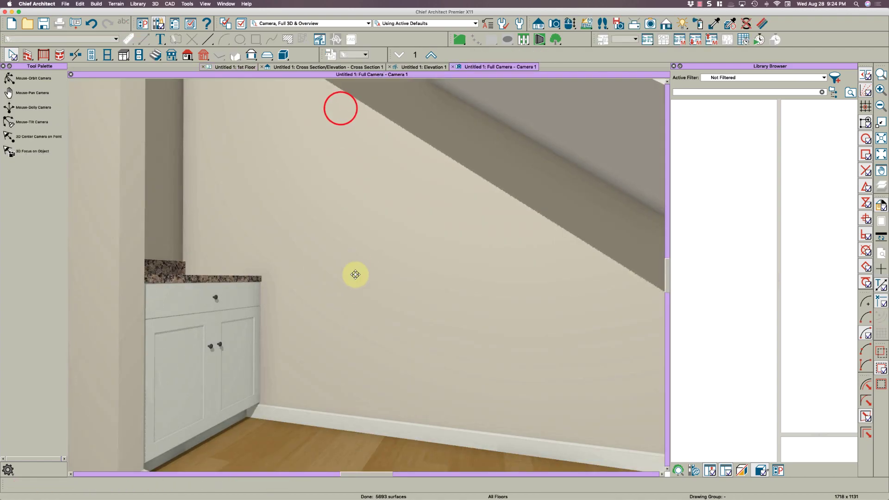
pyautogui.moveTo(280, 280); pyautogui.dragTo(399, 338)
pyautogui.click(389, 319)
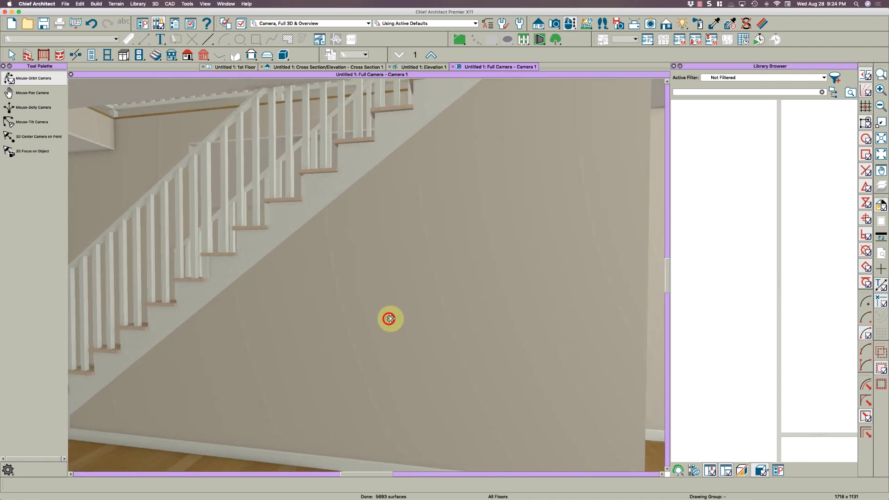
pyautogui.press('space')
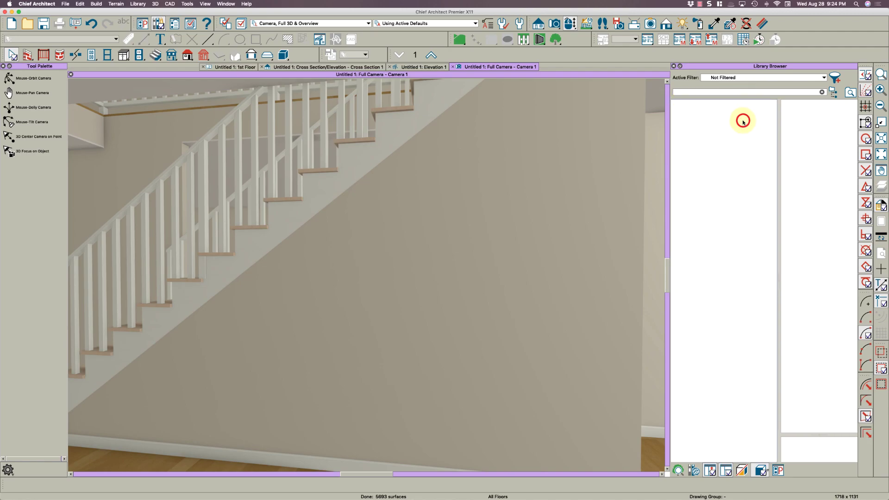
pyautogui.click(832, 93)
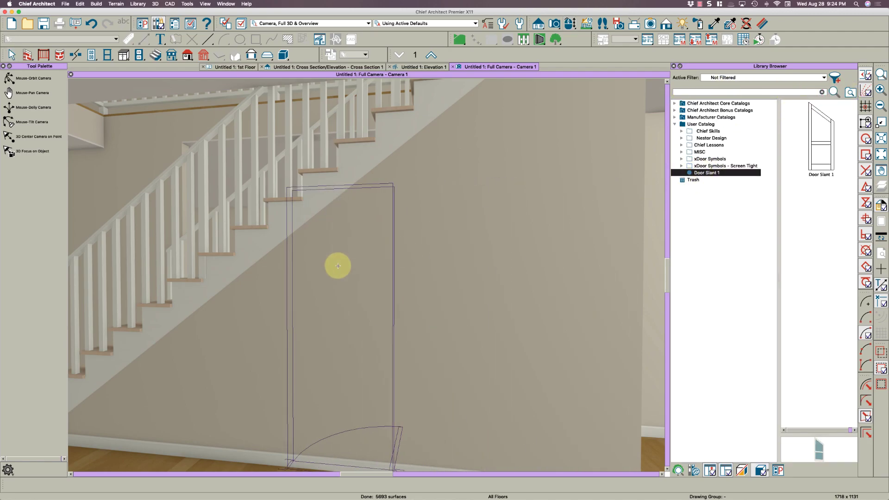
pyautogui.click(423, 285)
pyautogui.press('space')
pyautogui.scroll(-3, 367, 282)
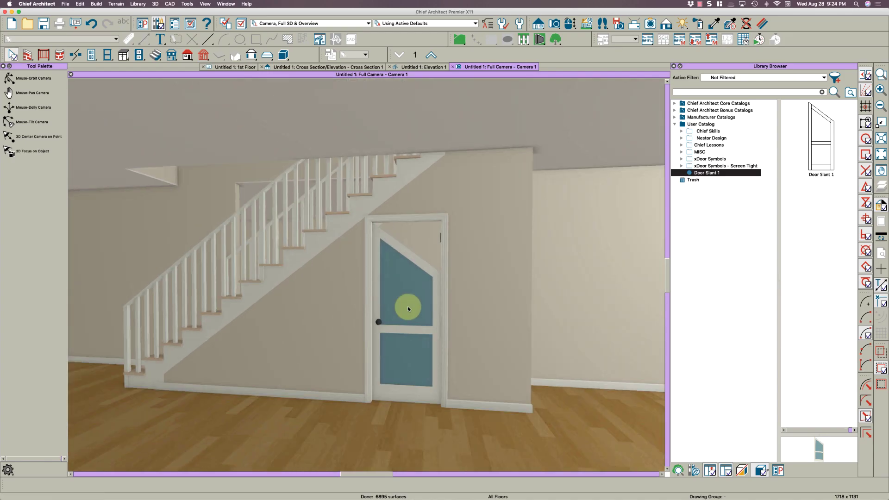
# Switch the placed door's hinges to the opposite side so its sloped top follows the stair direction.
pyautogui.doubleClick(407, 292)
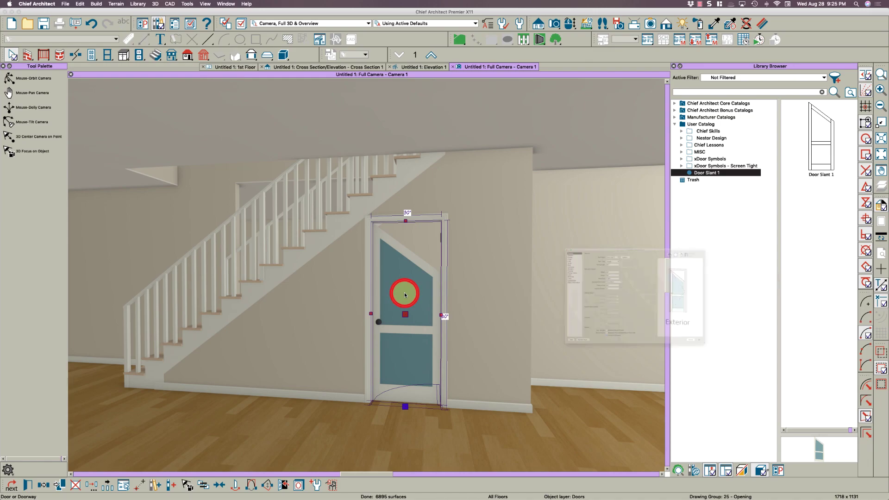
pyautogui.press('Escape')
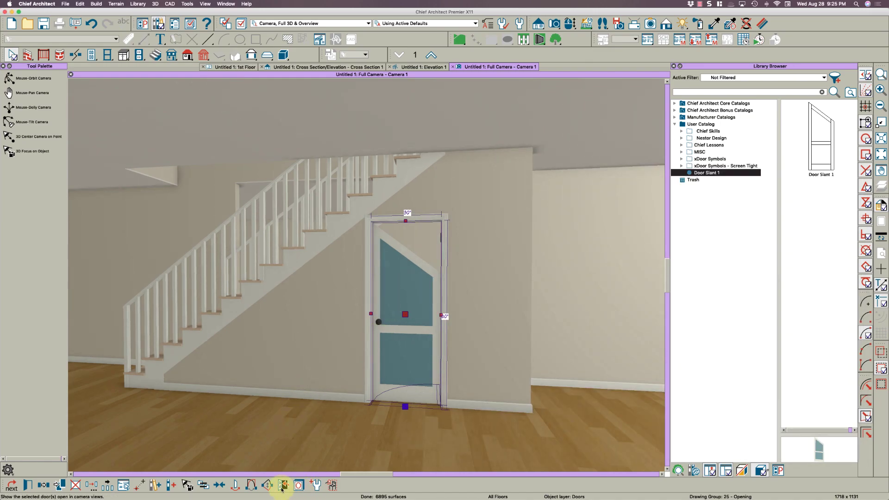
pyautogui.click(251, 485)
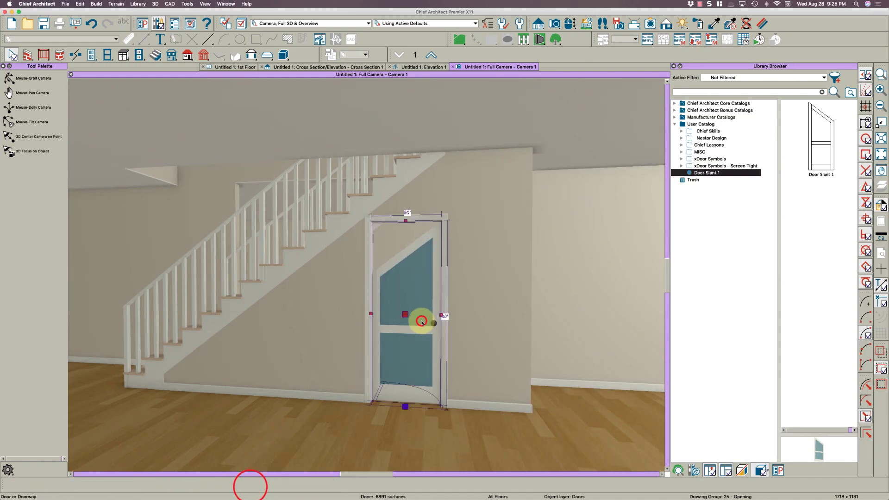
# Give the door a Tudor Arch applied as a Left Arch, with an arch height of 19".
pyautogui.doubleClick(421, 321)
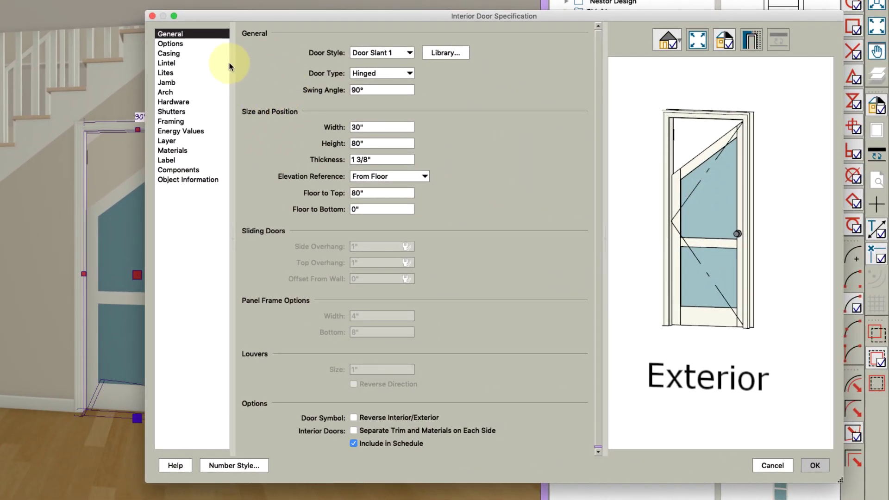
pyautogui.click(176, 94)
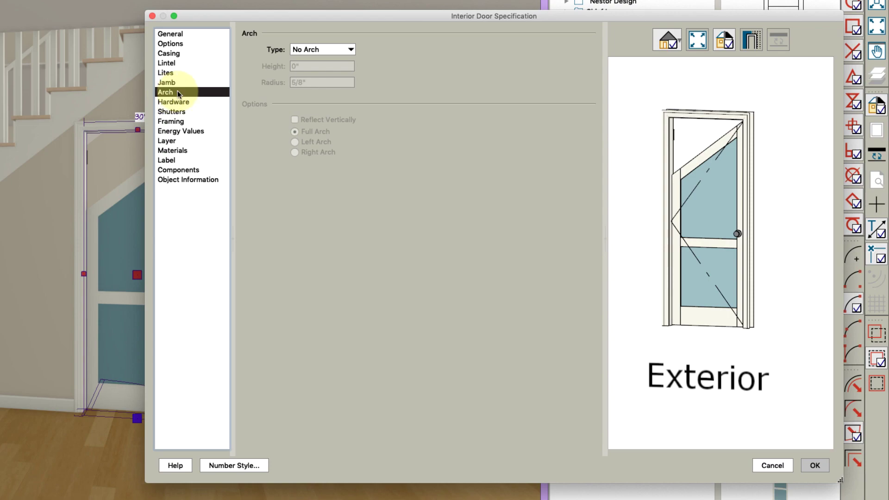
pyautogui.click(301, 50)
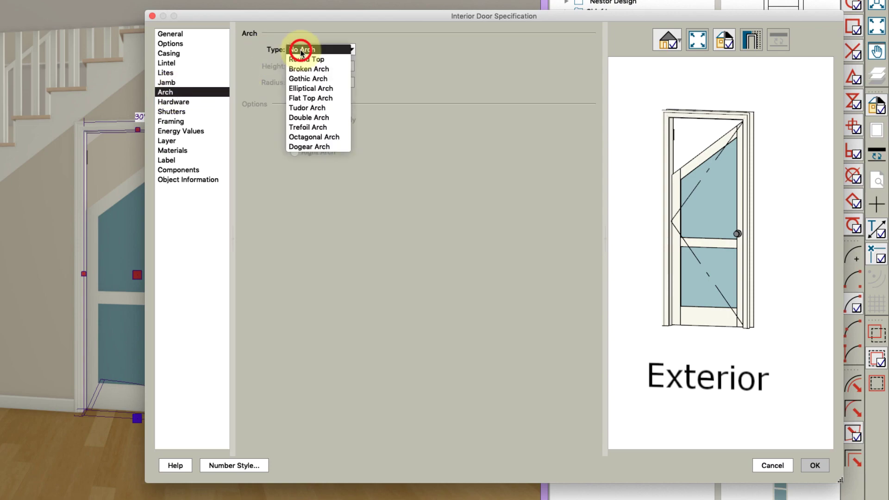
pyautogui.click(307, 110)
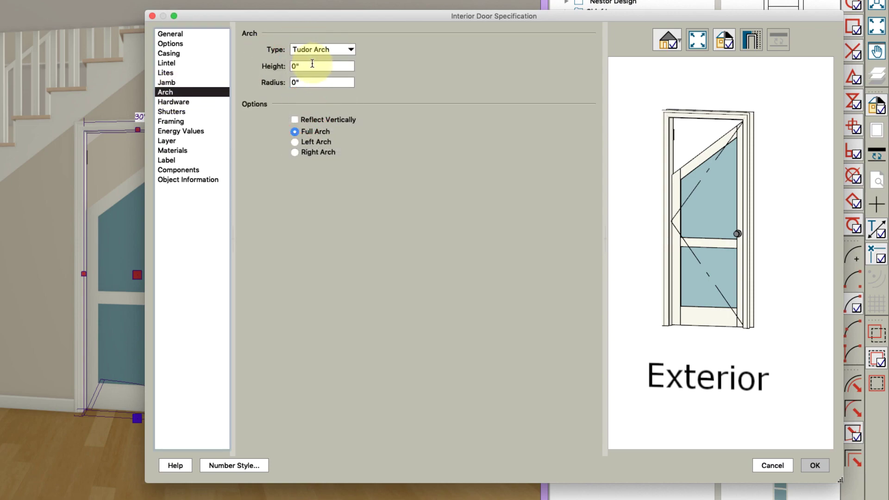
pyautogui.click(294, 142)
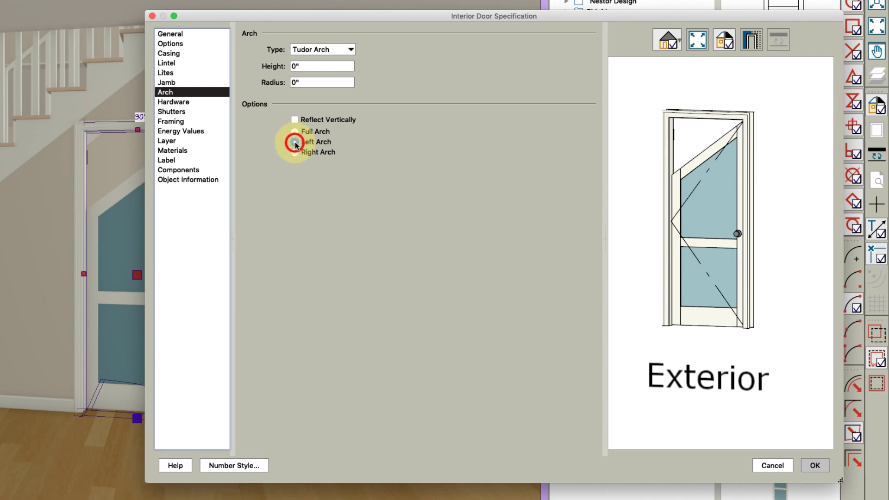
pyautogui.click(319, 64)
pyautogui.write('19')
pyautogui.press('Tab')
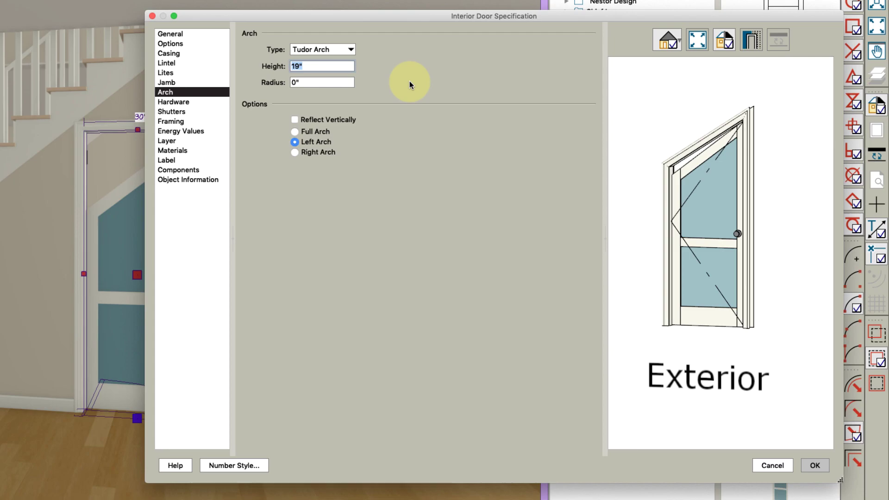
# Refine the arch height to 21" and finally 22" so the casing fits the slanted panel, and apply the door settings.
pyautogui.write('21')
pyautogui.press('Tab')
pyautogui.hotkey('shift', 'Tab')
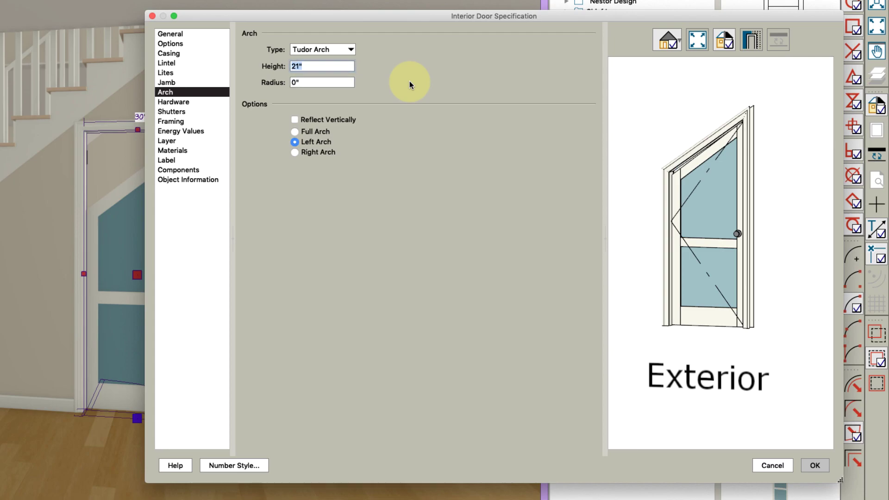
pyautogui.write('22')
pyautogui.press('Tab')
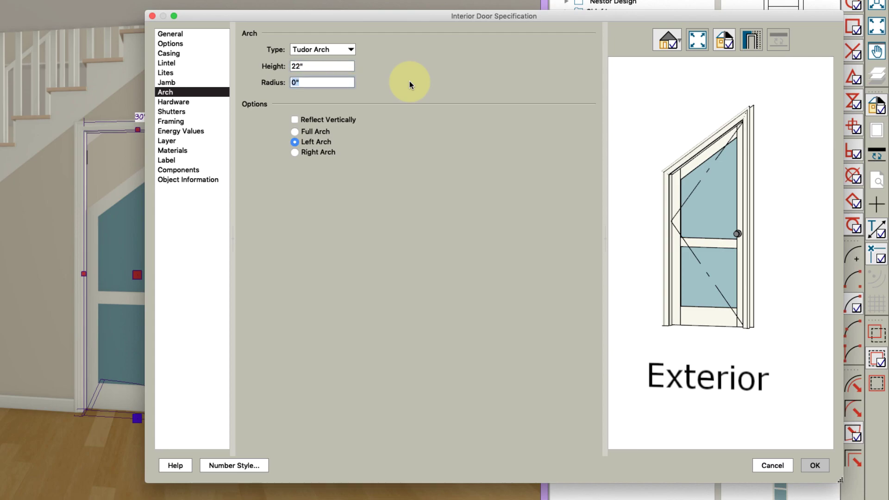
pyautogui.click(818, 462)
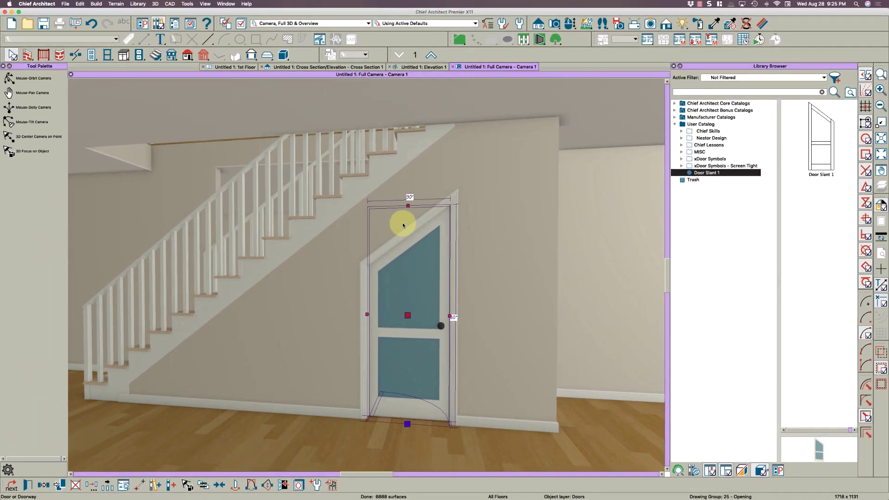
# Stretch the door upward in two adjustments to about 101 1/2" high so its slanted casing follows the stair stringer.
pyautogui.moveTo(407, 207); pyautogui.dragTo(409, 153)
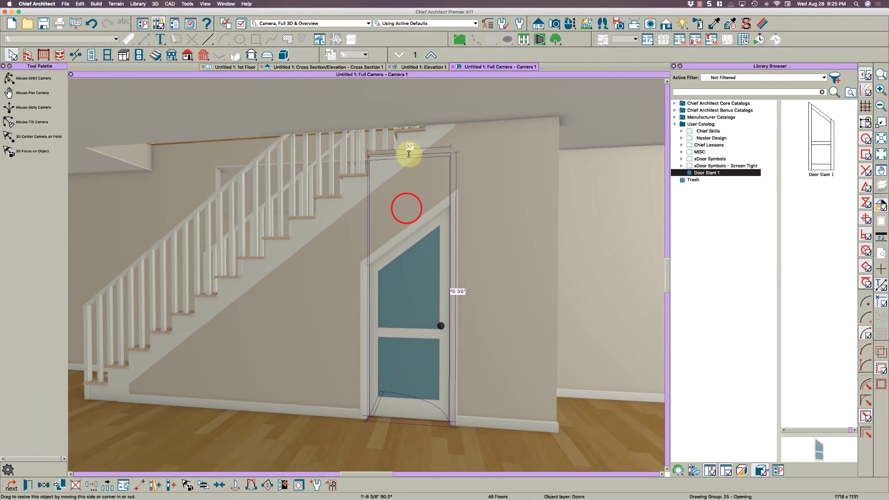
pyautogui.click(404, 280)
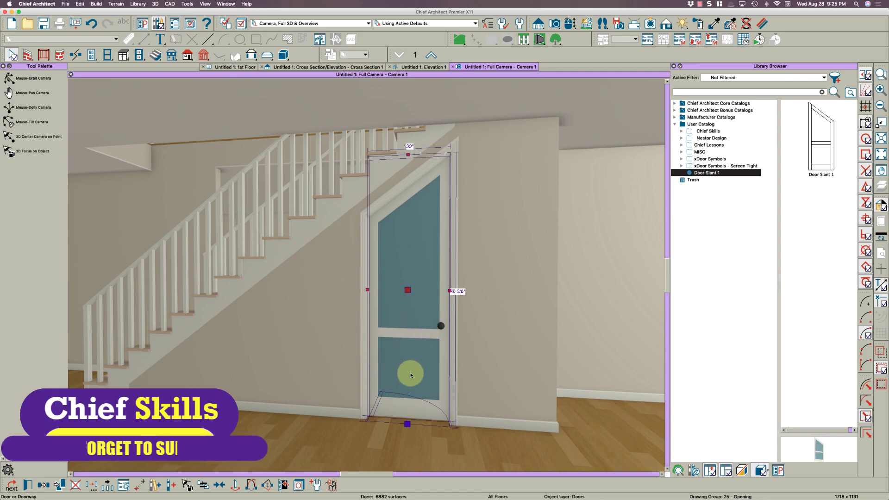
pyautogui.moveTo(407, 155)
pyautogui.mouseDown()
pyautogui.moveTo(410, 257)
pyautogui.moveTo(403, 143)
pyautogui.mouseUp()
pyautogui.press('Escape')
# Reduce the door handle's distance in from the door edge in the hardware settings and apply it.
pyautogui.click(406, 292)
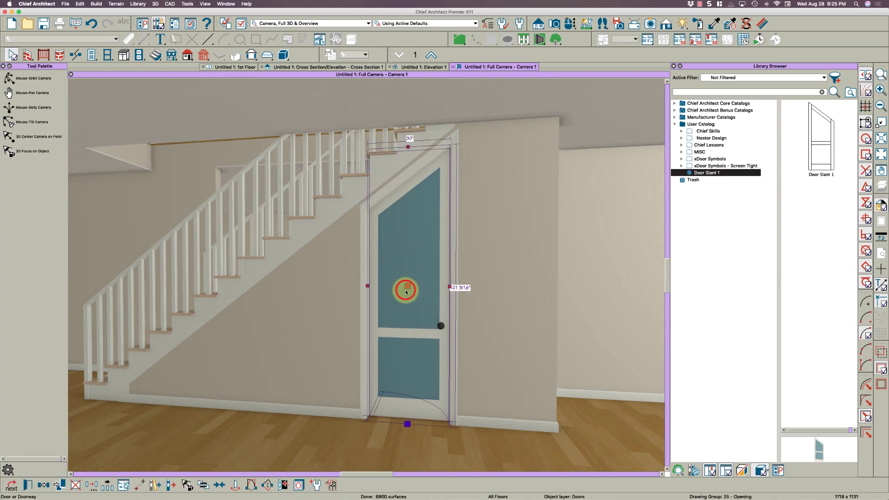
pyautogui.doubleClick(408, 306)
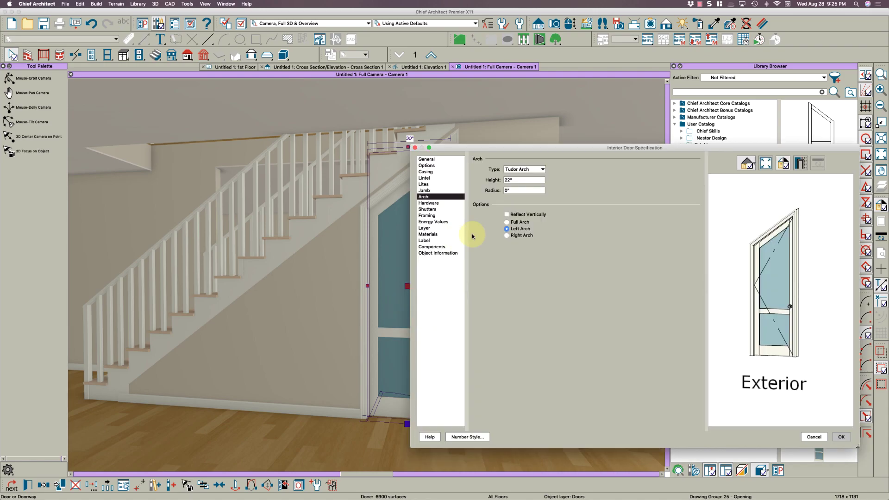
pyautogui.click(428, 203)
pyautogui.click(550, 201)
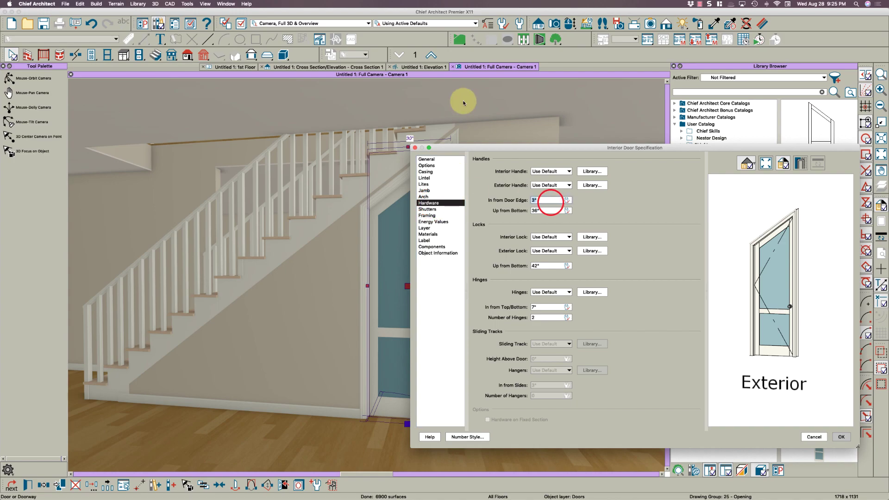
pyautogui.press('Return')
pyautogui.press('Escape')
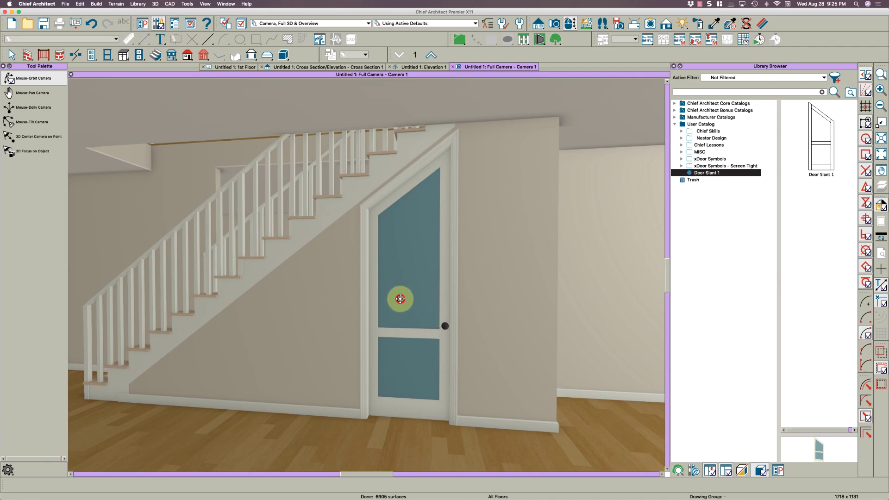
# Examine the sloped door, its casing and handle beneath the staircase from different camera positions.
pyautogui.click(522, 297)
pyautogui.press('space')
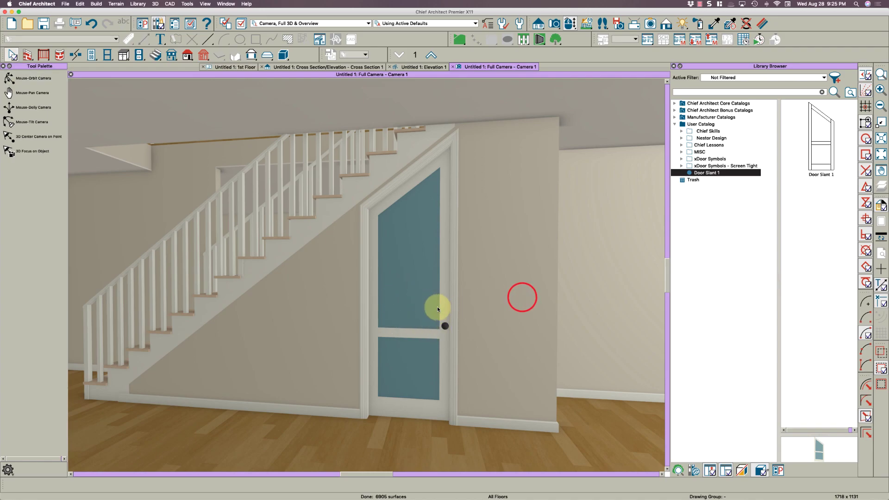
pyautogui.press('c')
pyautogui.click(396, 281)
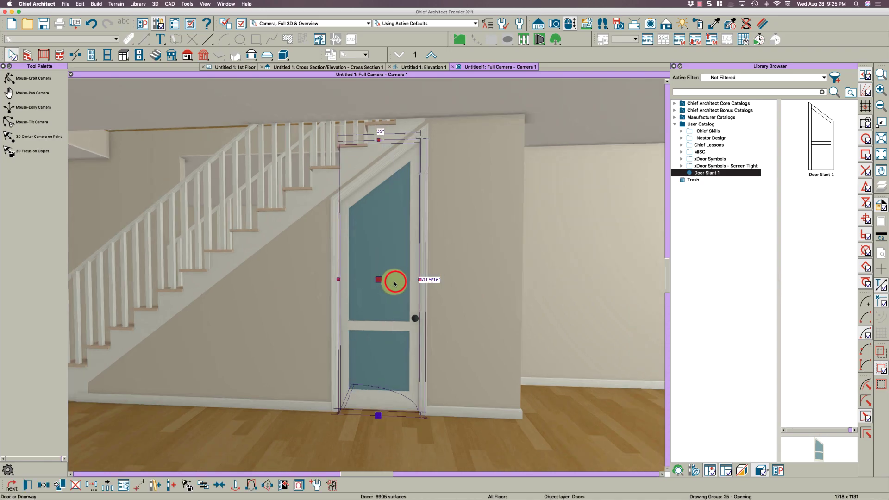
pyautogui.press('o')
pyautogui.moveTo(312, 270); pyautogui.dragTo(473, 261)
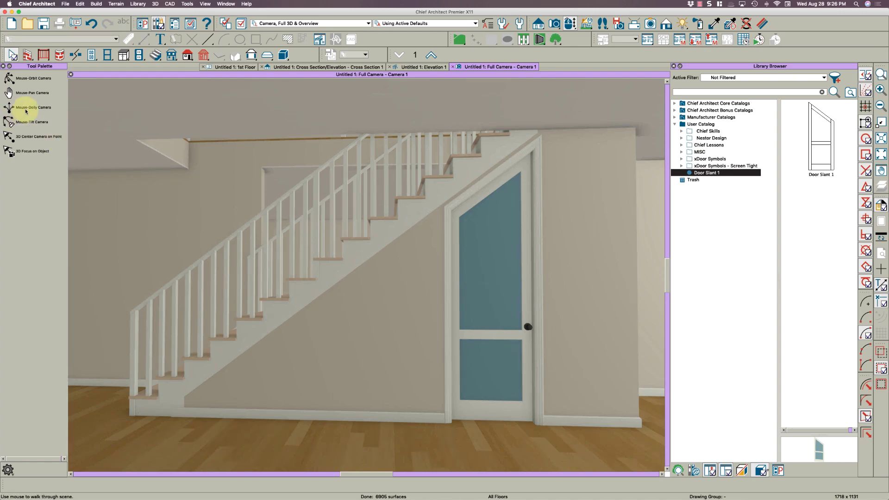
# Place a hinged door in the under-stair wall beside the tall sloped door and switch its hinges to the opposite side.
pyautogui.click(93, 58)
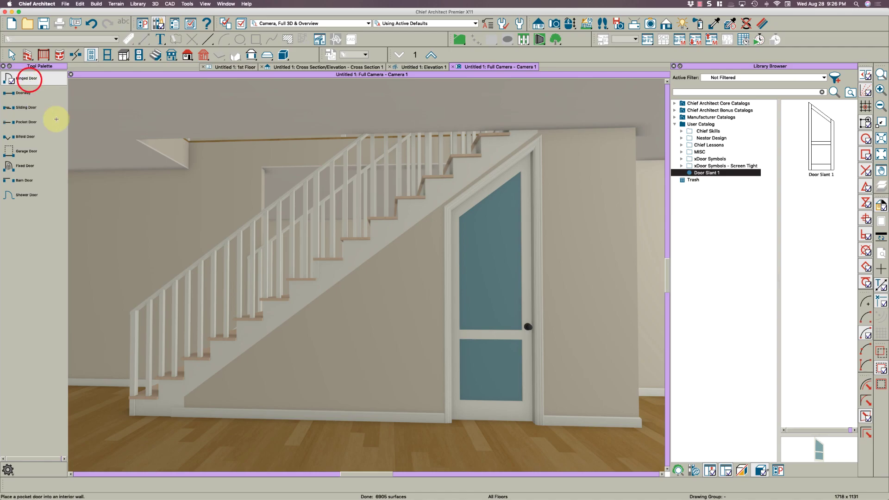
pyautogui.click(389, 325)
pyautogui.press('space')
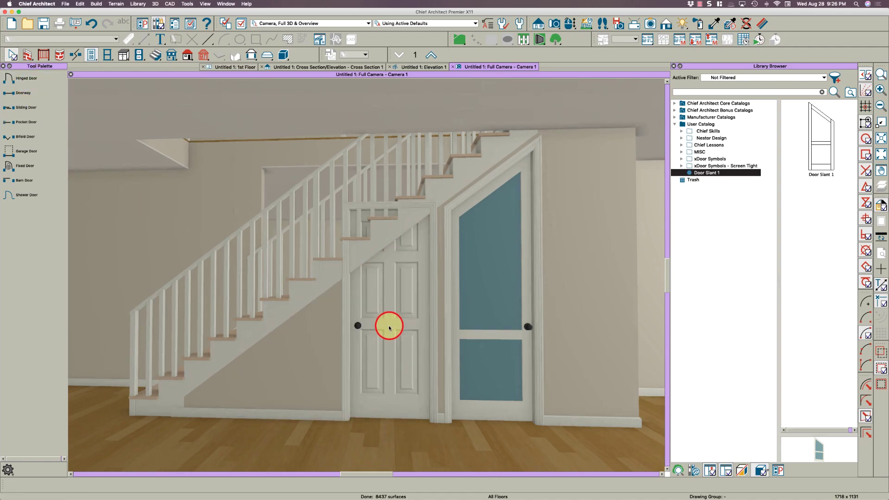
pyautogui.click(396, 350)
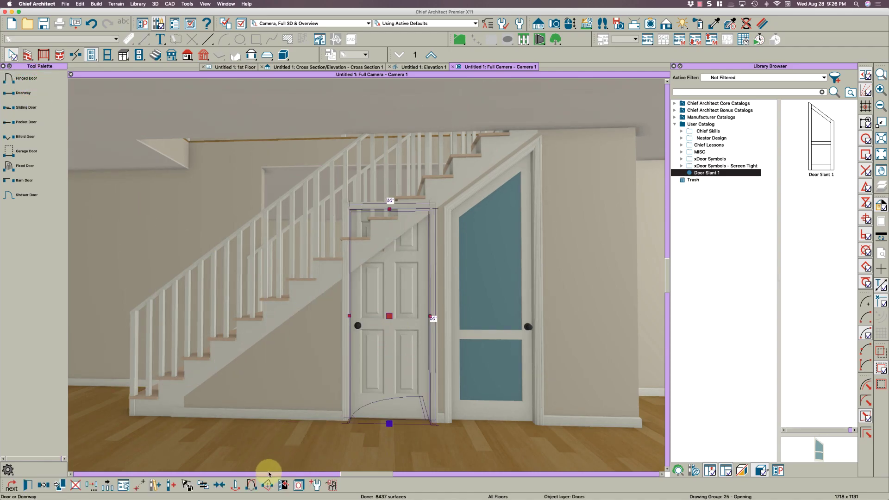
pyautogui.click(247, 484)
pyautogui.click(389, 355)
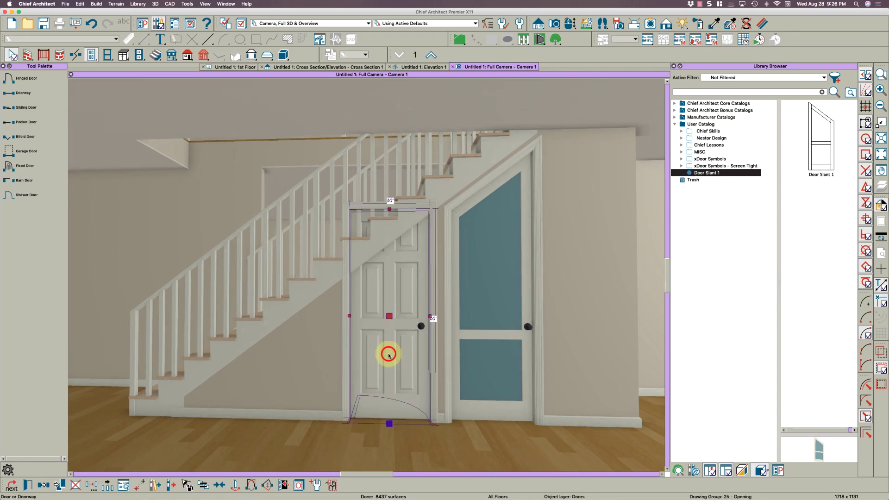
# Change the new door's style to Panel in its specification.
pyautogui.doubleClick(389, 355)
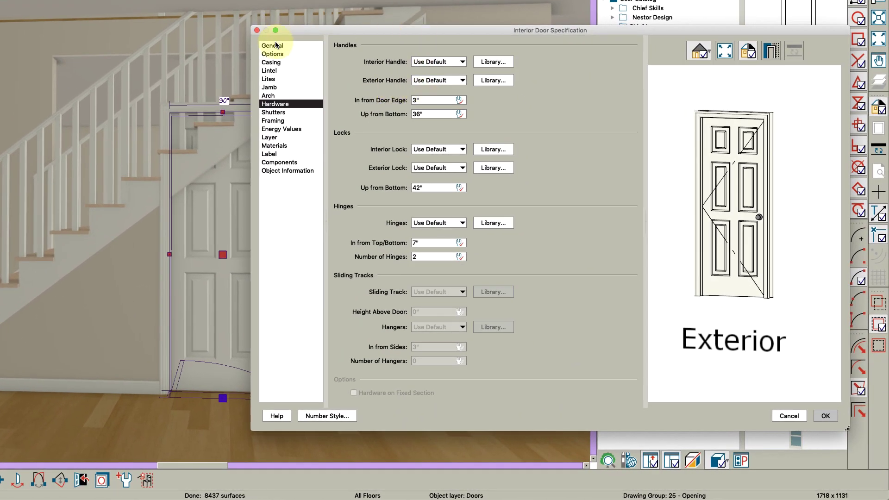
pyautogui.click(277, 45)
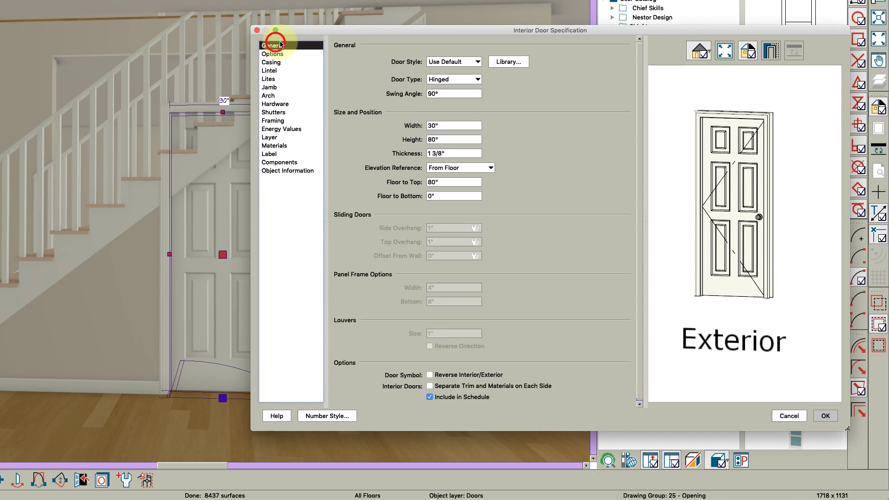
pyautogui.click(428, 62)
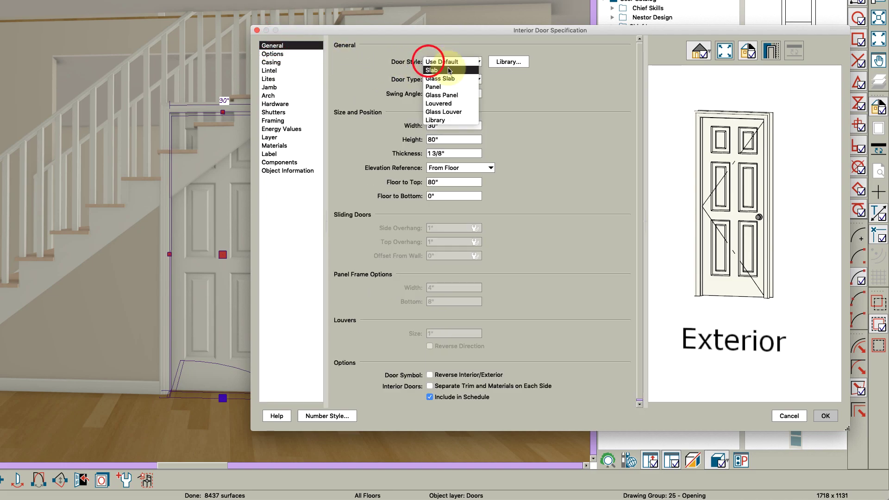
pyautogui.click(446, 87)
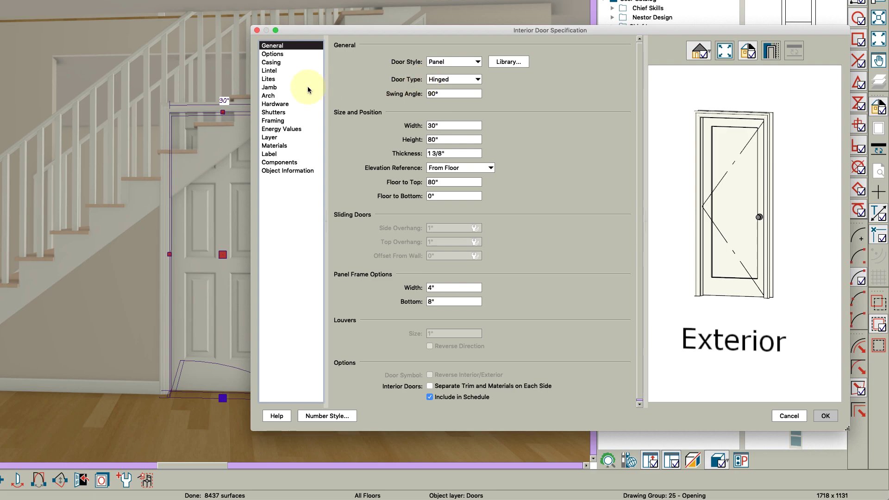
# Give the panel door a left Tudor Arch 22" high, then lower its top so the casing sits below the stair stringer.
pyautogui.click(270, 96)
pyautogui.click(399, 61)
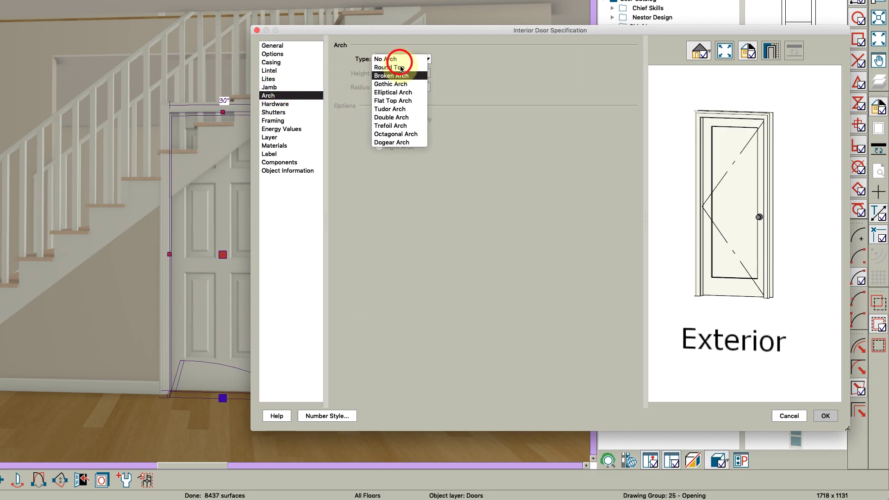
pyautogui.click(393, 112)
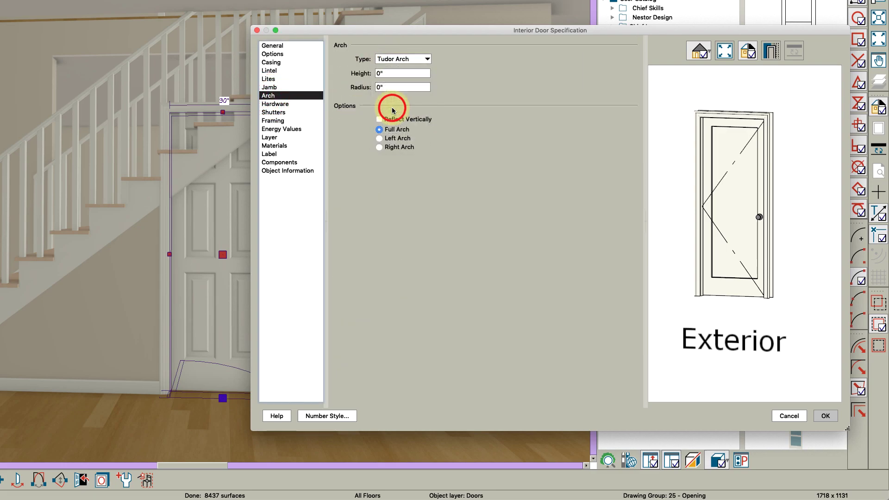
pyautogui.click(379, 138)
pyautogui.click(395, 73)
pyautogui.write('22')
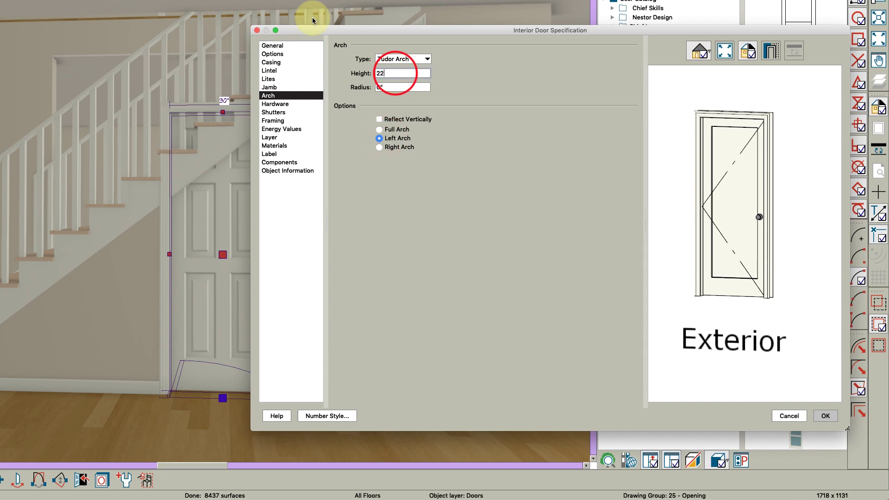
pyautogui.press('Tab')
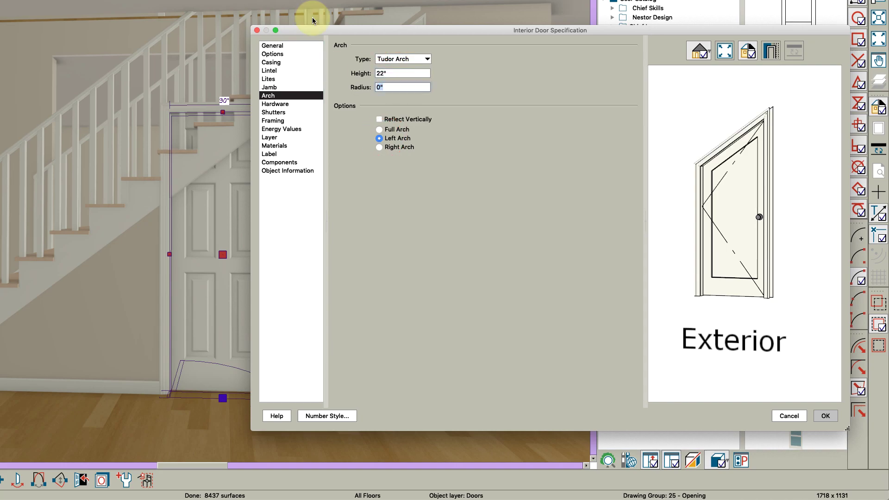
pyautogui.click(824, 419)
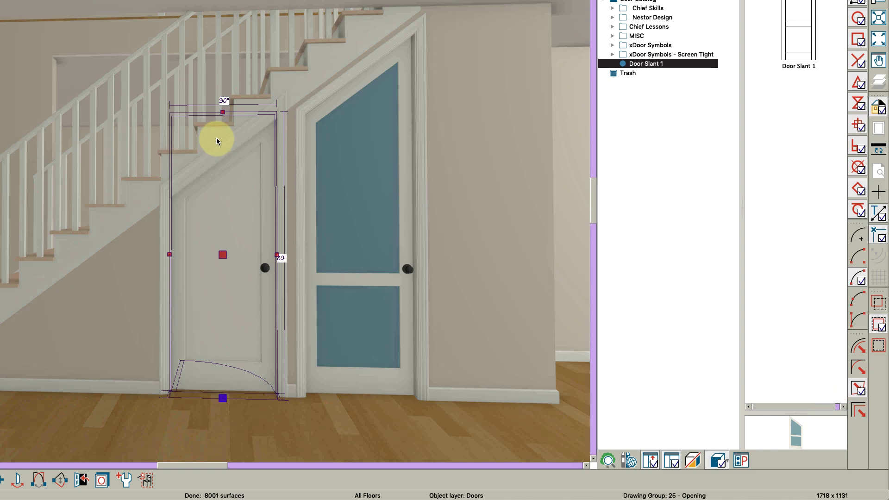
pyautogui.moveTo(224, 110); pyautogui.dragTo(229, 142)
pyautogui.click(235, 195)
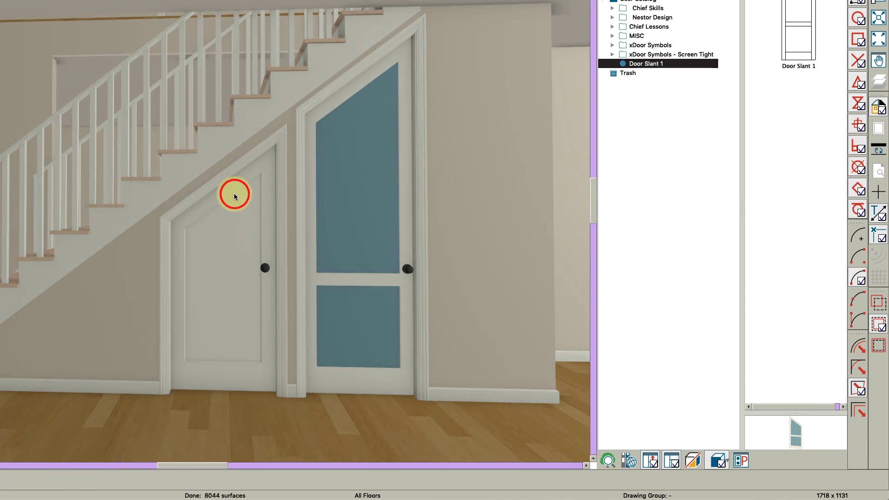
# Set the panel door's handle 1.5" in from the door edge and apply it.
pyautogui.doubleClick(246, 271)
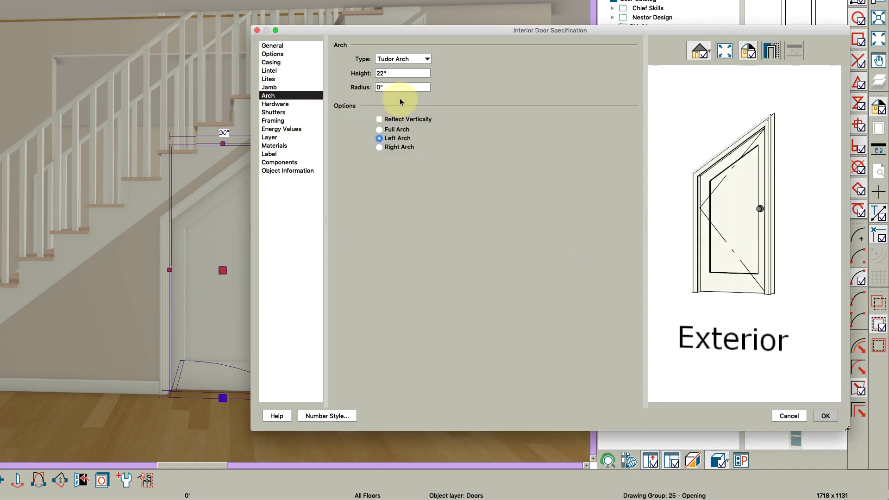
pyautogui.click(277, 104)
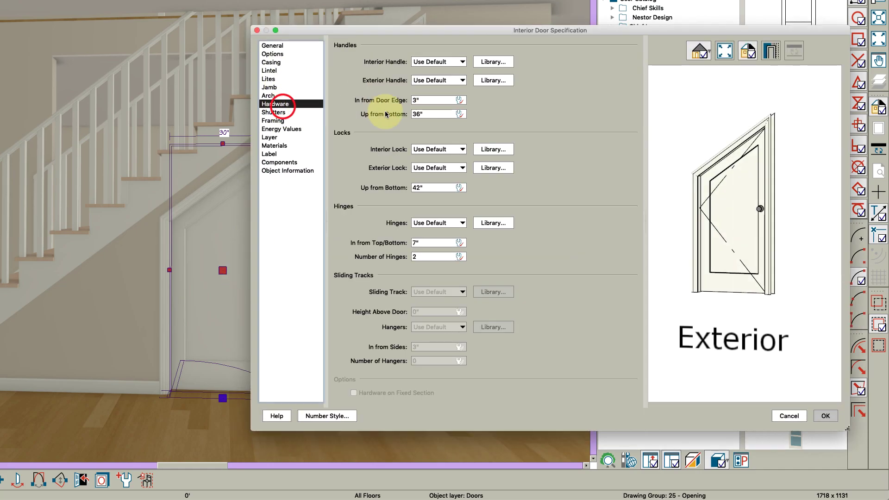
pyautogui.doubleClick(430, 103)
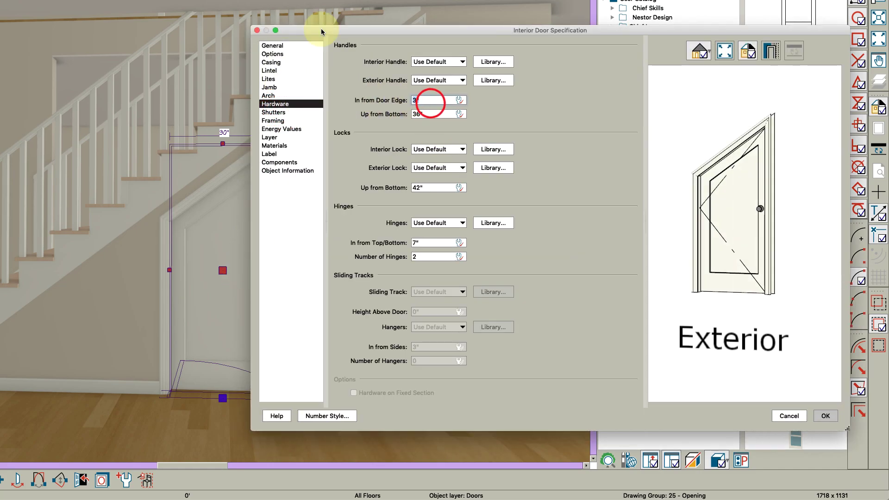
pyautogui.write('1.5')
pyautogui.press('Tab')
pyautogui.press('Return')
pyautogui.press('Escape')
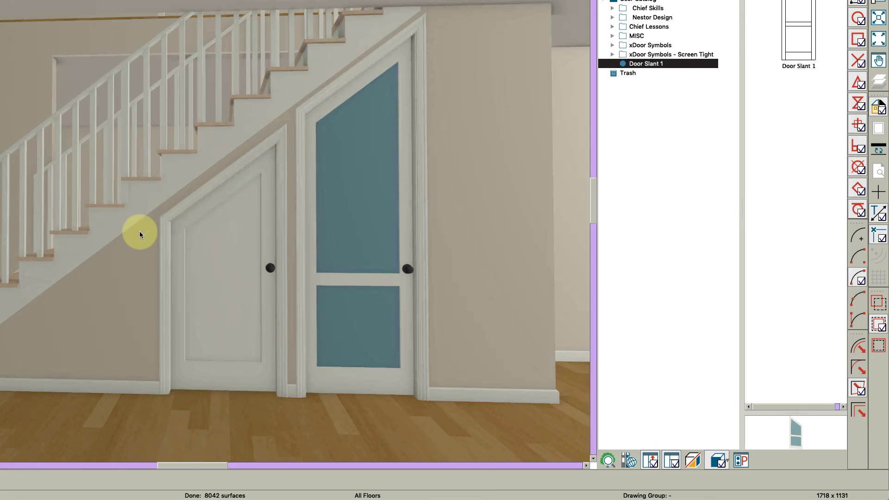
# Pick up the blue Dew color from the tall door's panel and paint the shorter panel door with it.
pyautogui.scroll(3, 196, 255)
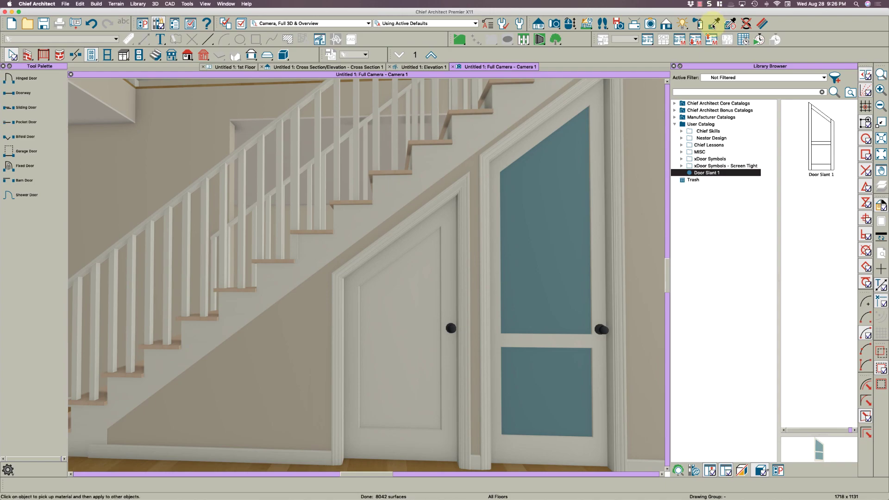
pyautogui.click(713, 24)
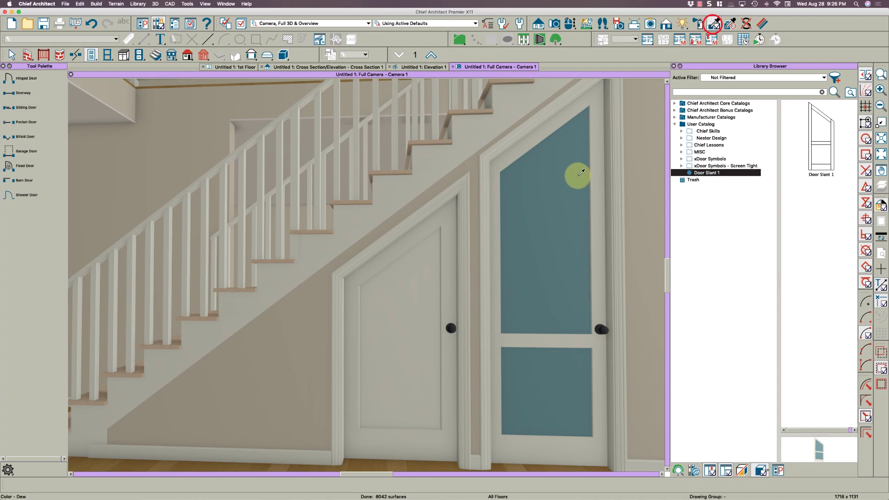
pyautogui.click(539, 203)
pyautogui.click(408, 320)
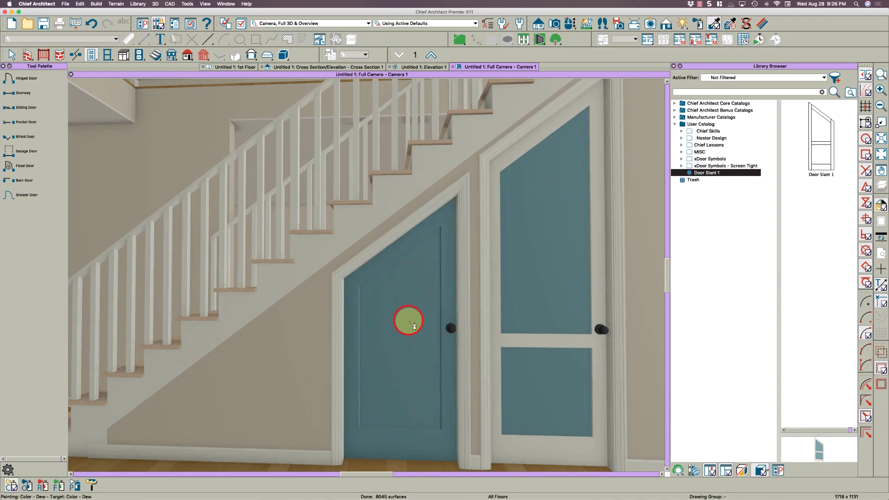
pyautogui.press('Escape')
pyautogui.scroll(-3, 408, 320)
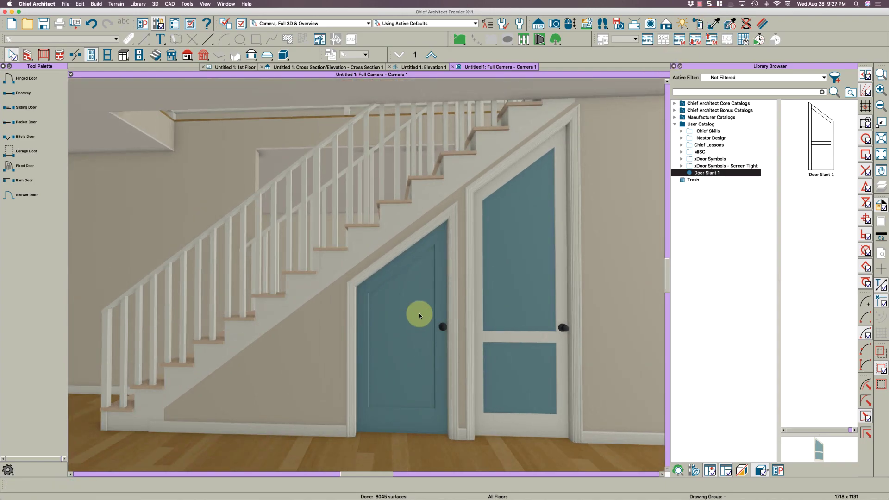
# Set the shorter panel door's hinges to Hidden in its hardware settings and apply the change.
pyautogui.press('o')
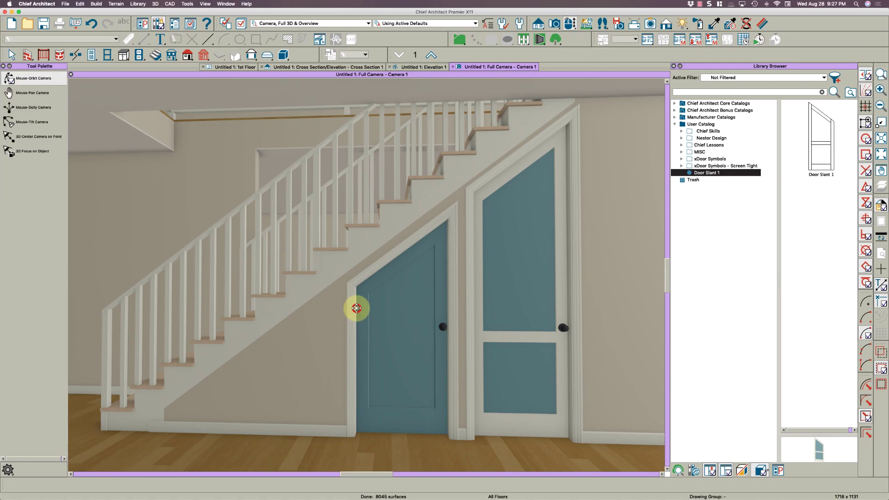
pyautogui.moveTo(356, 308); pyautogui.dragTo(570, 289)
pyautogui.press('Escape')
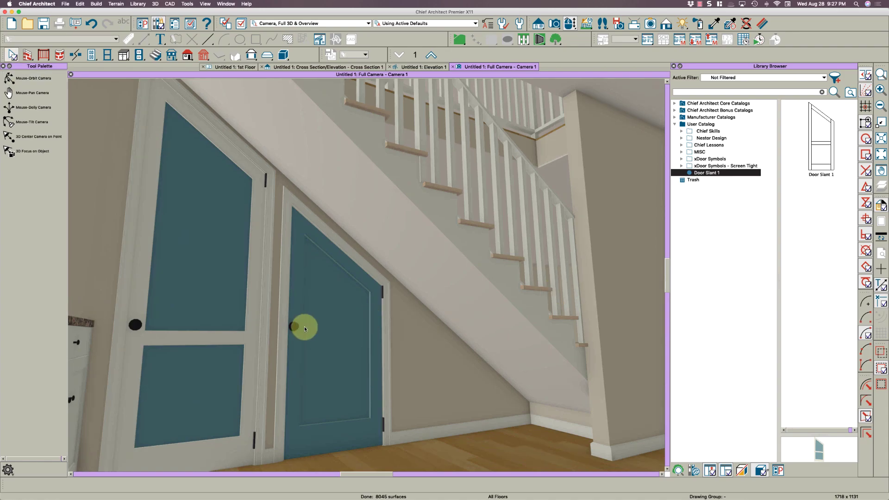
pyautogui.click(355, 366)
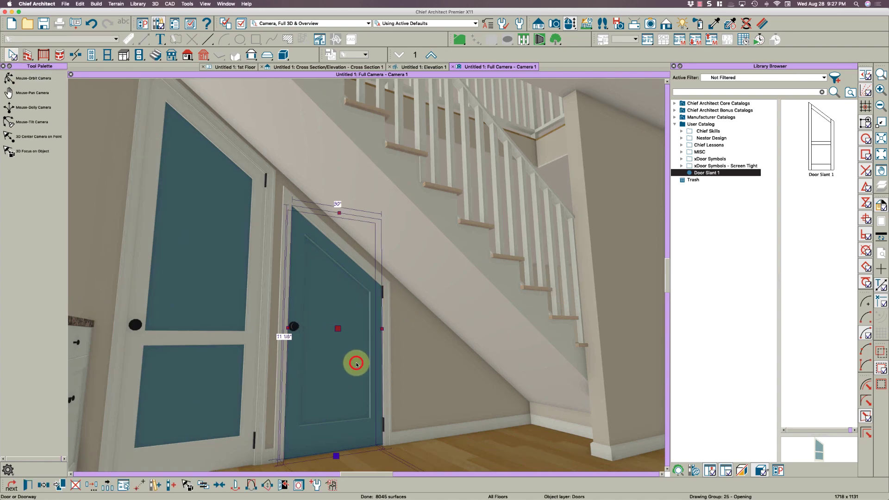
pyautogui.doubleClick(355, 365)
pyautogui.press('Escape')
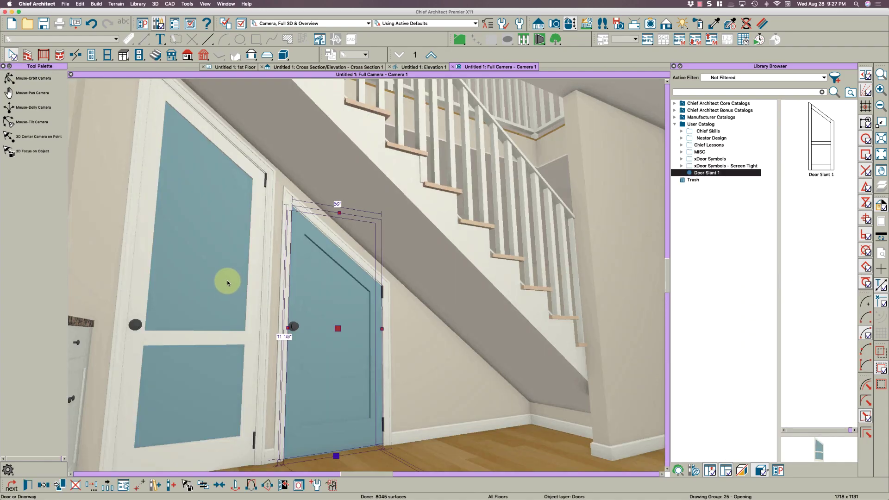
pyautogui.press('Escape')
pyautogui.doubleClick(334, 332)
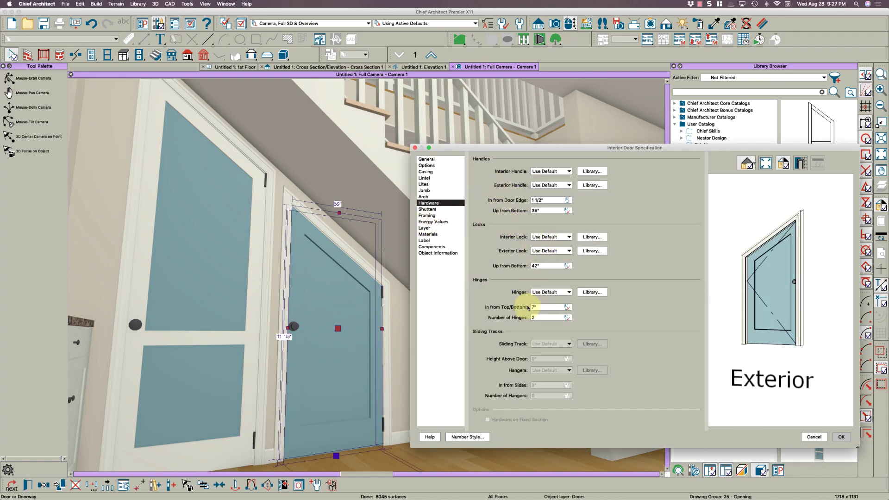
pyautogui.click(539, 293)
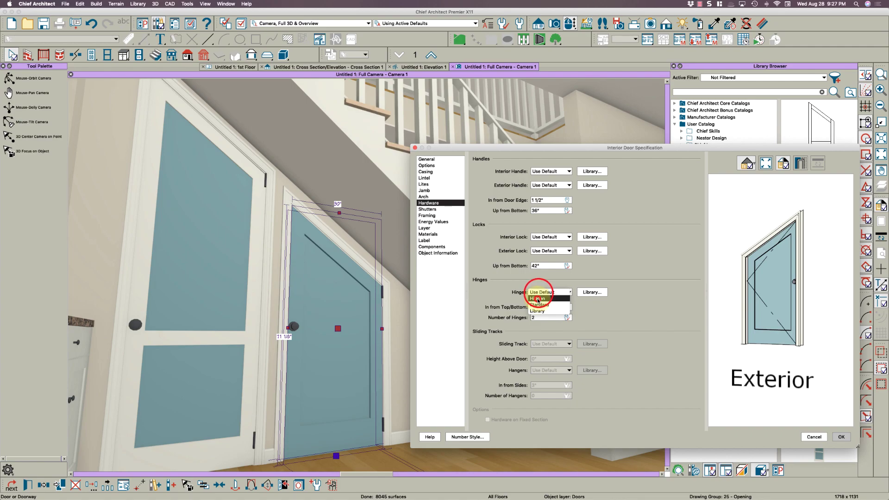
pyautogui.click(538, 299)
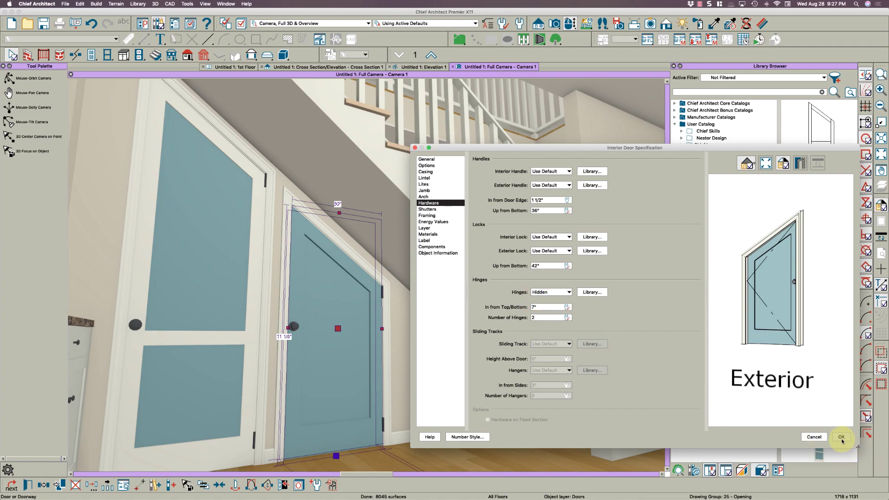
pyautogui.click(842, 438)
pyautogui.click(589, 366)
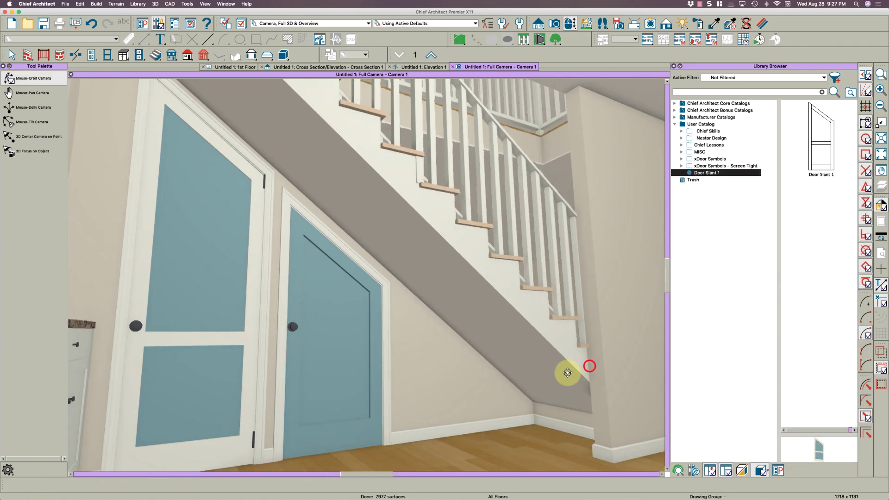
# Examine both sloped doors and their casings beneath the staircase from several camera angles.
pyautogui.moveTo(567, 373); pyautogui.dragTo(429, 308)
pyautogui.moveTo(429, 309); pyautogui.dragTo(431, 309)
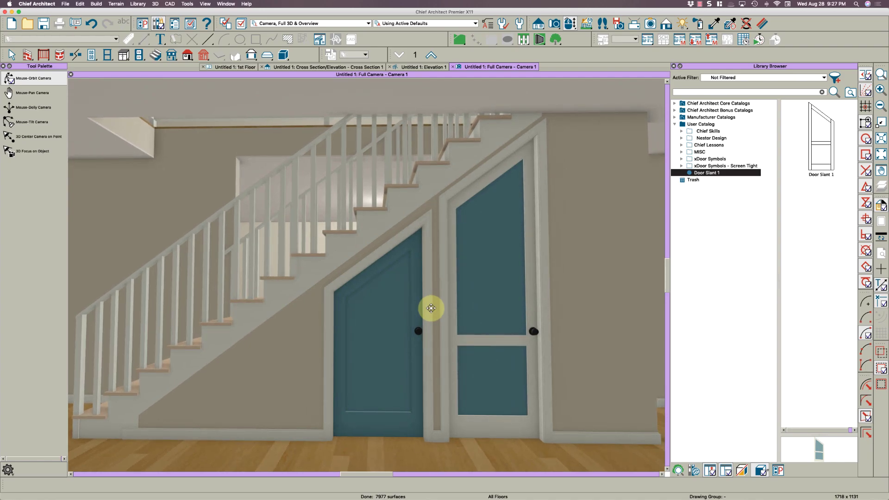
pyautogui.moveTo(452, 279); pyautogui.dragTo(447, 294, button='middle')
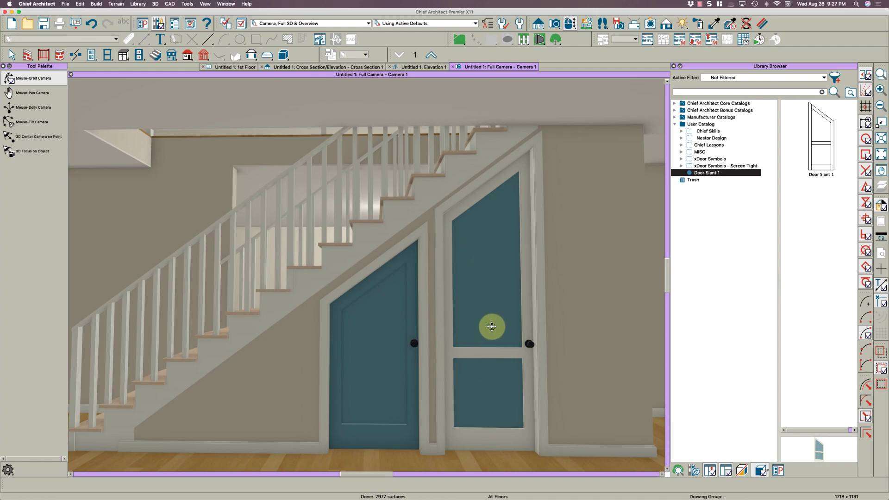
pyautogui.moveTo(493, 288)
pyautogui.mouseDown(button='middle')
pyautogui.moveTo(486, 299)
pyautogui.moveTo(492, 289)
pyautogui.mouseUp(button='middle')
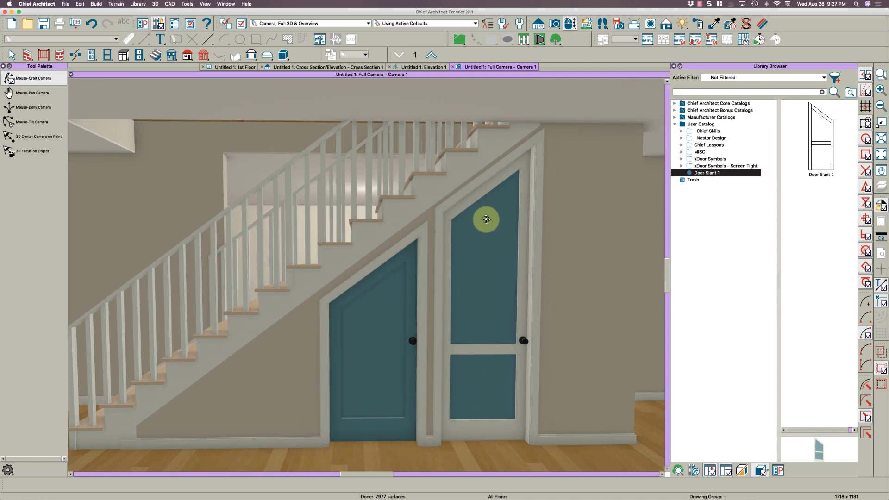
pyautogui.moveTo(475, 220); pyautogui.dragTo(462, 234)
pyautogui.moveTo(465, 240); pyautogui.dragTo(466, 253, button='middle')
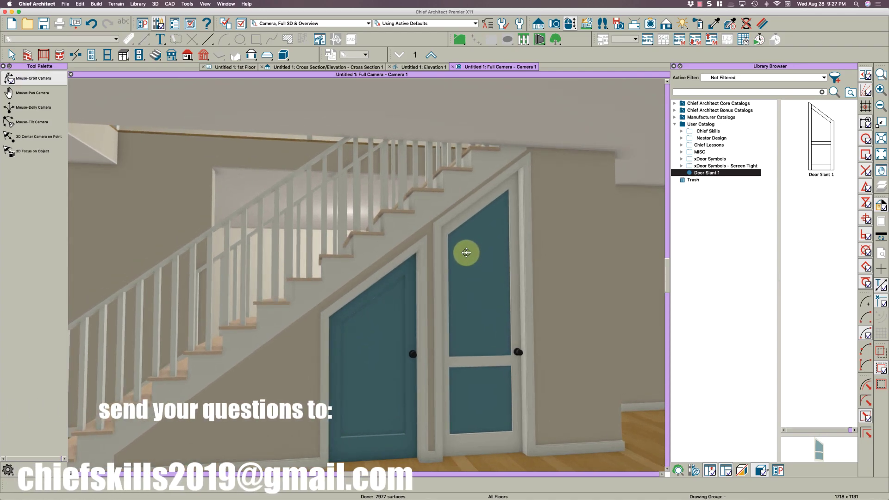
pyautogui.moveTo(451, 291); pyautogui.dragTo(483, 250, button='middle')
pyautogui.moveTo(483, 249); pyautogui.dragTo(483, 251)
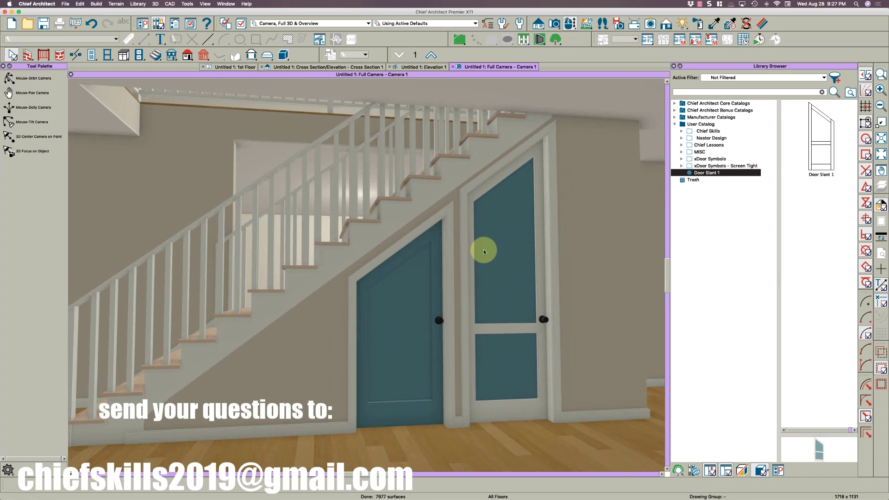
pyautogui.press('d')
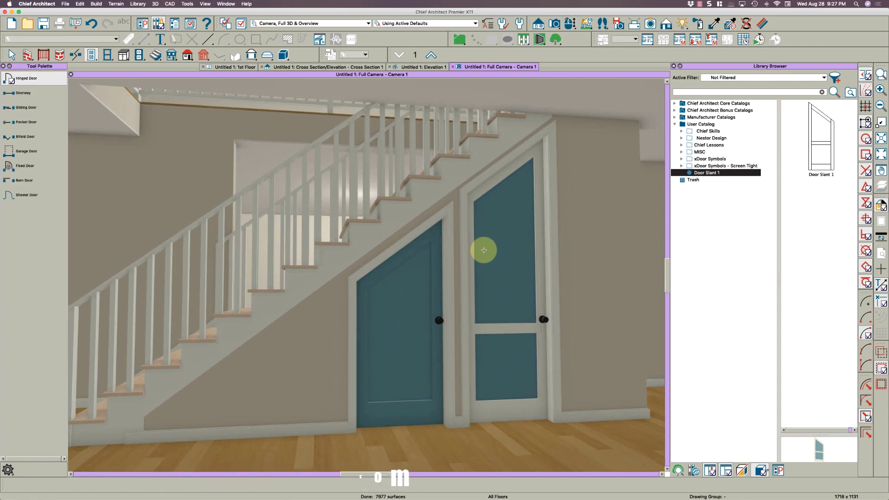